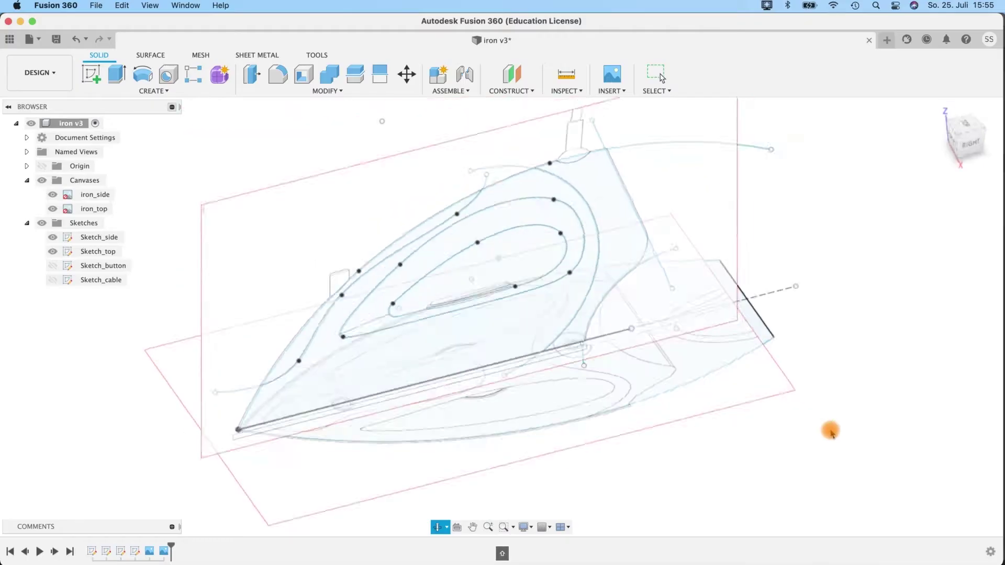
Hide the iron_side canvas and Sketch_side to examine the Sketch_top outline against the iron_top canvas.
mouse_move(830, 426)
middle_mouse_down("shift")
mouse_move(821, 473)
mouse_move(796, 429)
mouse_move(801, 386)
mouse_move(814, 372)
mouse_move(810, 347)
mouse_move(828, 457)
mouse_move(801, 388)
mouse_move(819, 410)
mouse_move(811, 416)
middle_mouse_up("shift")
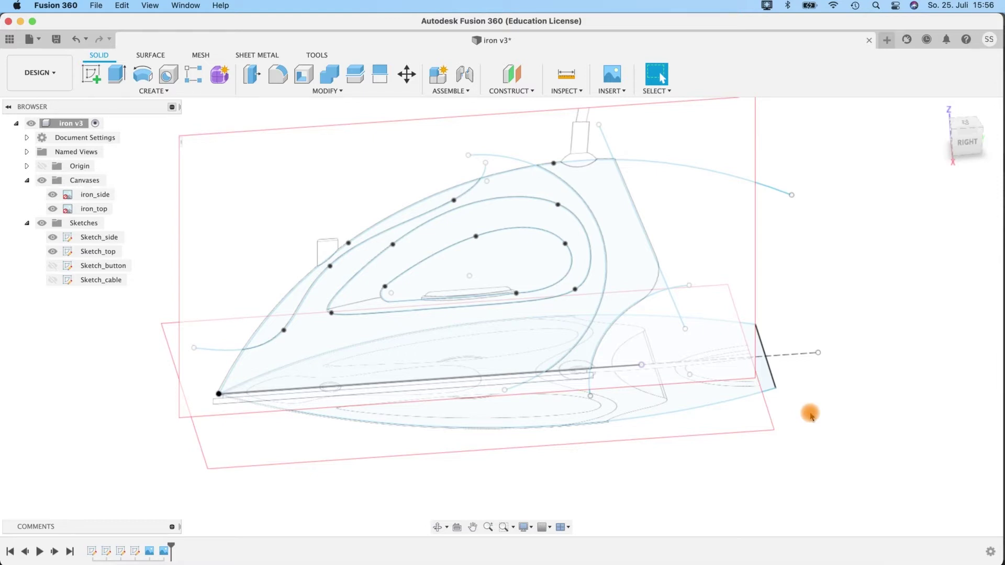
mouse_move(905, 320)
middle_mouse_down("shift")
mouse_move(872, 359)
mouse_move(846, 274)
mouse_move(859, 308)
mouse_move(856, 297)
middle_mouse_up("shift")
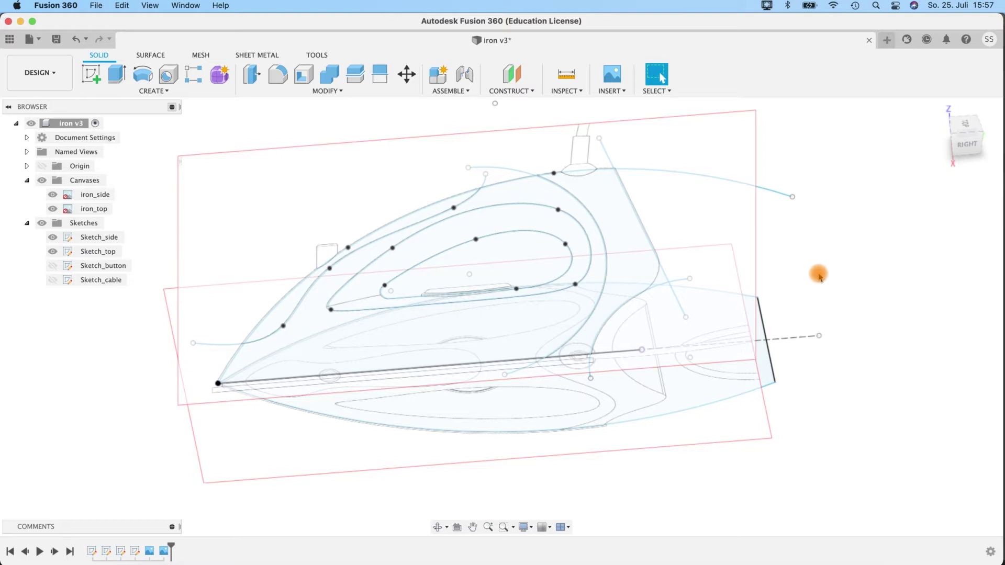
mouse_move(849, 384)
middle_mouse_down("shift")
mouse_move(889, 367)
mouse_move(855, 417)
mouse_move(775, 382)
middle_mouse_up("shift")
left_click(56, 194)
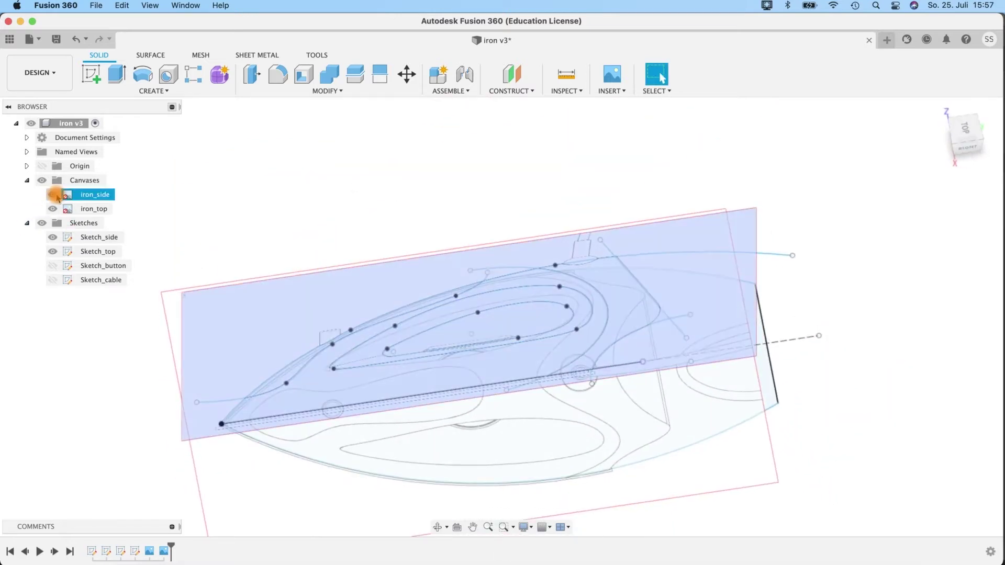
left_click(53, 195)
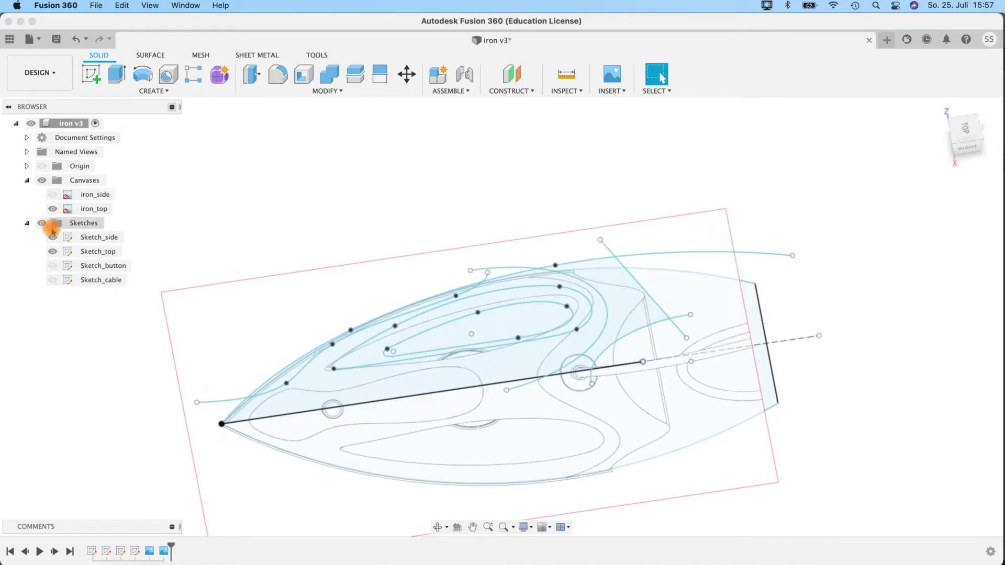
left_click(53, 238)
mouse_move(801, 466)
middle_mouse_down("shift")
mouse_move(818, 408)
mouse_move(834, 428)
mouse_move(824, 456)
mouse_move(645, 417)
middle_mouse_up("shift")
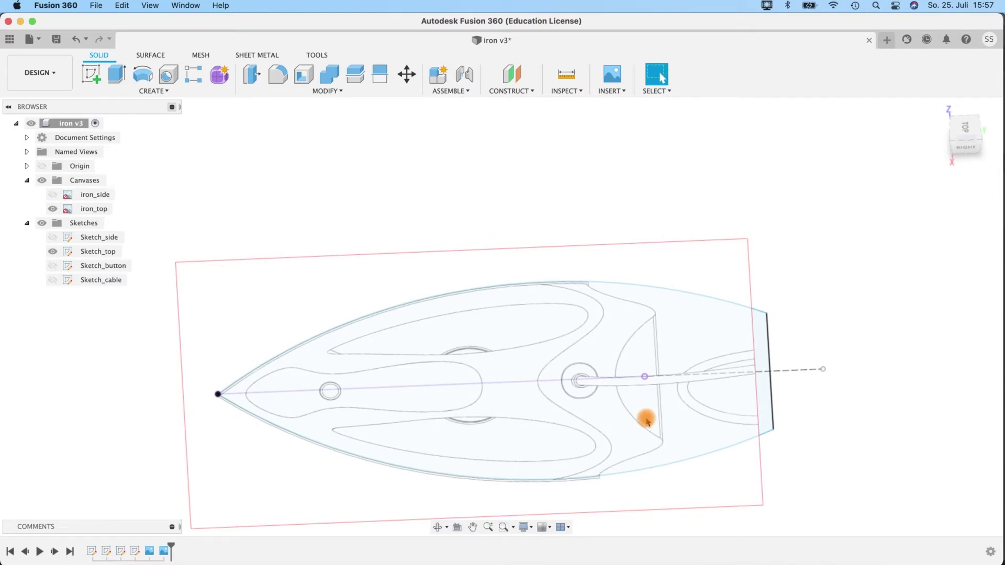
left_click(219, 395)
mouse_move(305, 218)
middle_mouse_down("shift")
mouse_move(308, 197)
mouse_move(316, 289)
middle_mouse_up("shift")
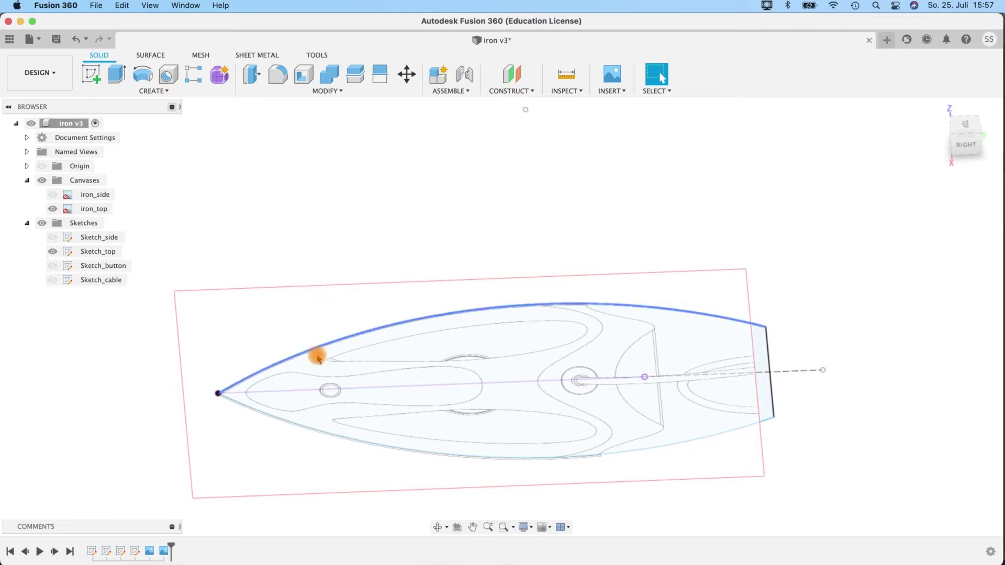
Show the iron_side canvas and compare its alignment with the top sketch and iron_top canvas from several angles.
left_click(53, 194)
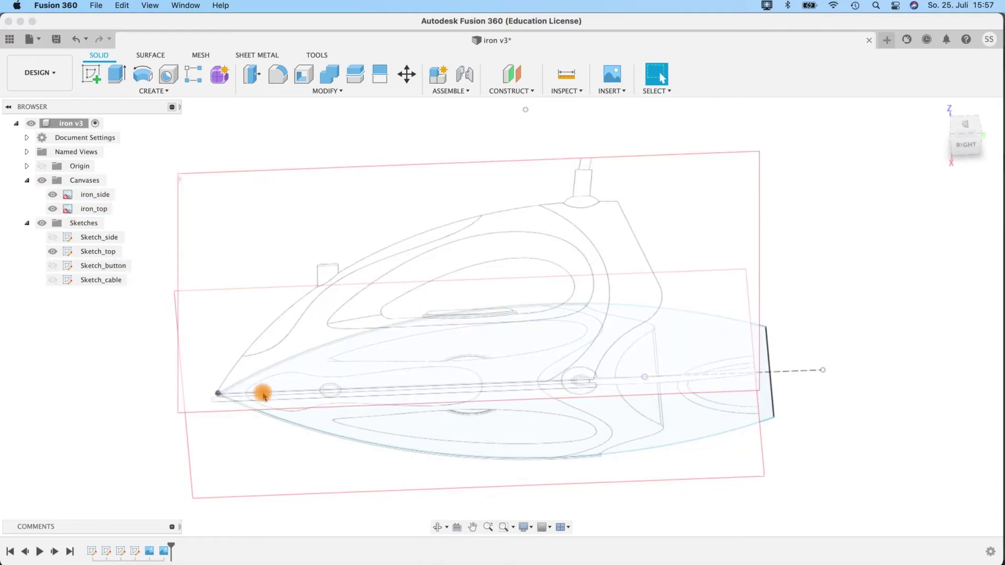
middle_click_drag(587, 379, 746, 246, "shift")
key("Escape")
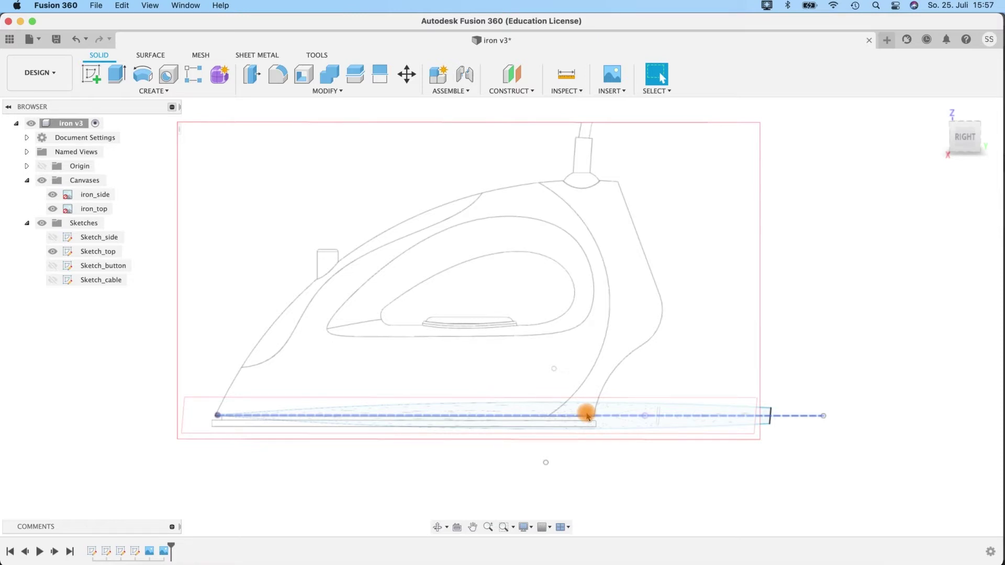
mouse_move(888, 291)
middle_mouse_down("shift")
mouse_move(884, 334)
mouse_move(890, 310)
middle_mouse_up("shift")
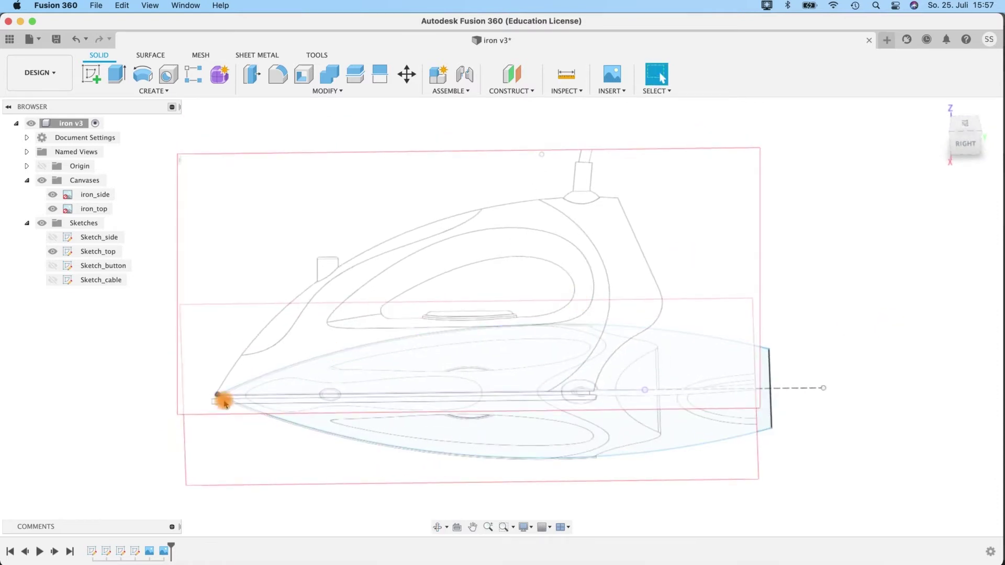
middle_click_drag(770, 327, 213, 377, "shift")
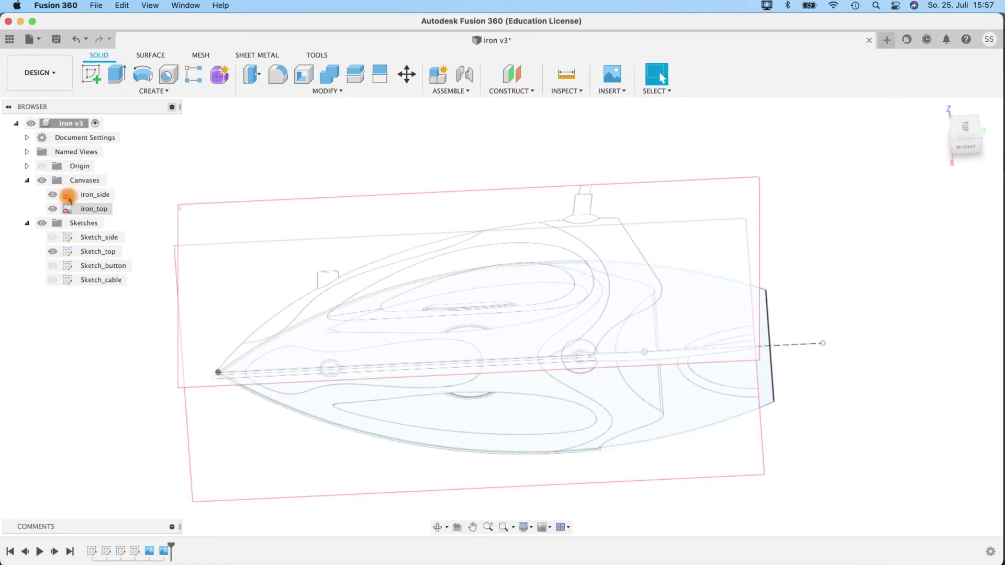
Show the origin planes and axes and check their position at the tip of the iron.
left_click(42, 166)
middle_click_drag(172, 319, 217, 391, "shift")
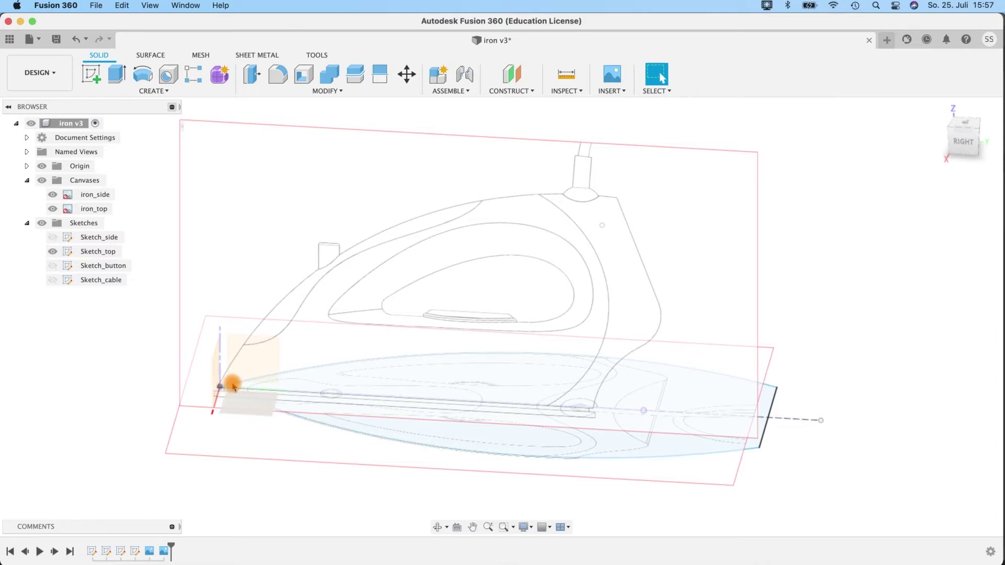
middle_click_drag(802, 419, 816, 460, "shift")
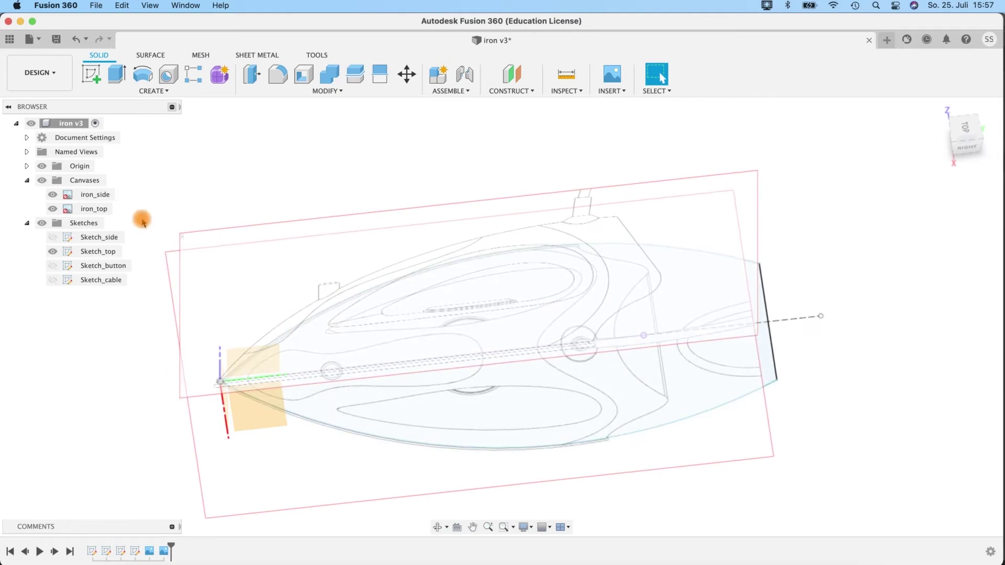
Hide the iron_side canvas so the iron_top canvas and Sketch_top can be seen from above.
left_click(52, 195)
left_click(52, 195)
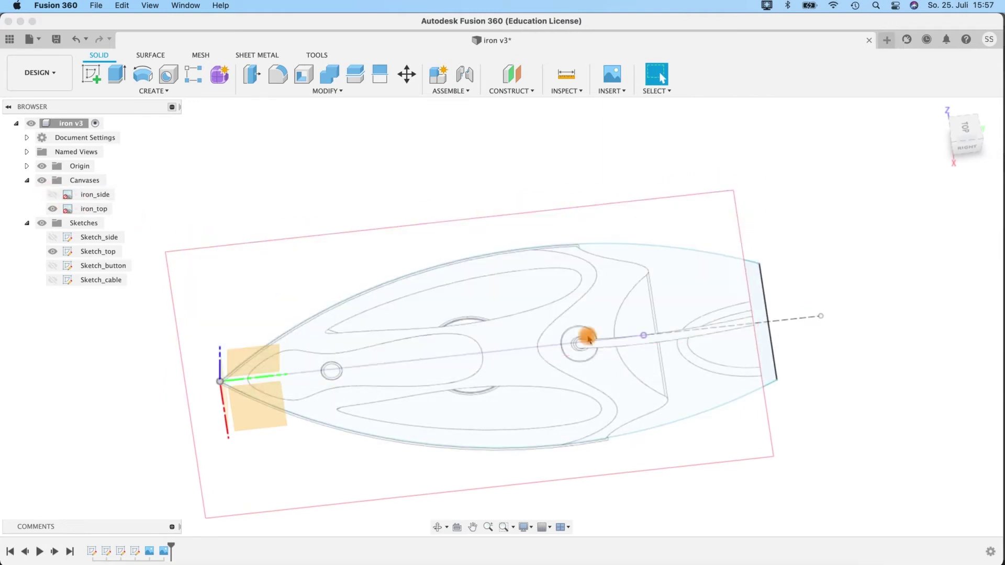
mouse_move(801, 404)
middle_mouse_down("shift")
mouse_move(789, 415)
mouse_move(796, 408)
middle_mouse_up("shift")
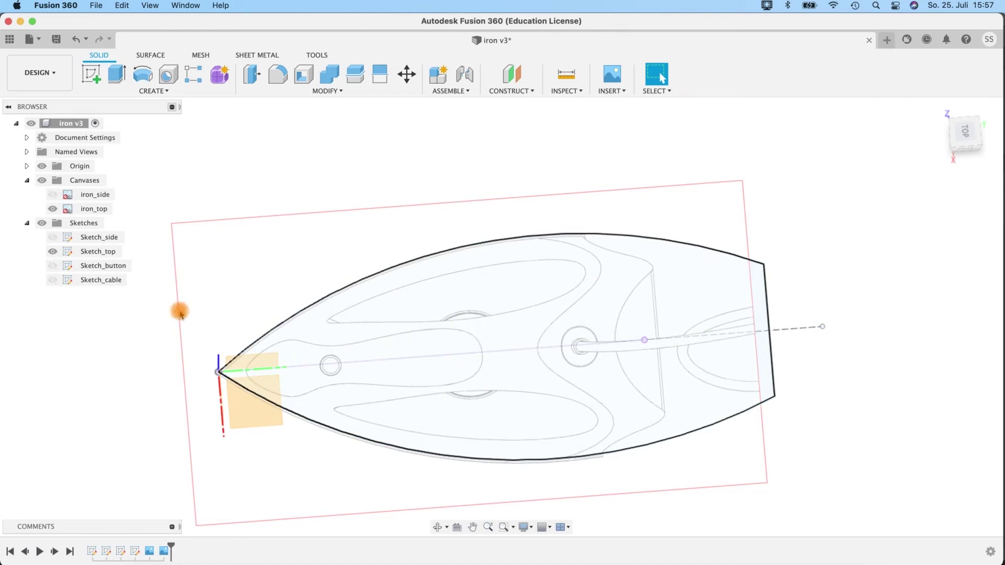
Hide Sketch_top and examine the iron_top canvas by itself from above.
left_click(52, 208)
left_click(52, 208)
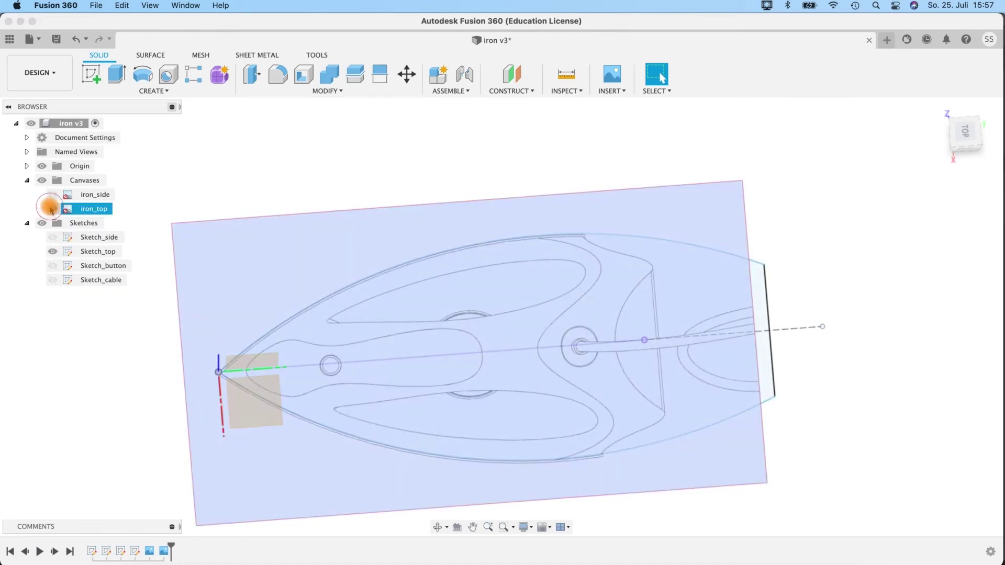
left_click(52, 208)
left_click(54, 238)
left_click(55, 252)
left_click(790, 337)
middle_click_drag(811, 321, 810, 313, "shift")
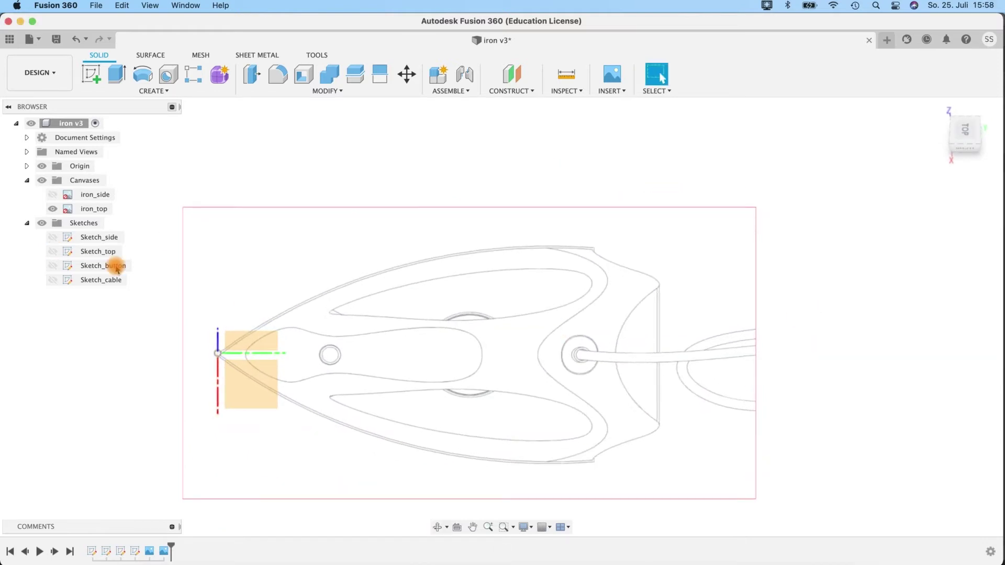
Hide the iron_top canvas, show Sketch_top, and select one of its long side arcs.
left_click(54, 208)
left_click(50, 229)
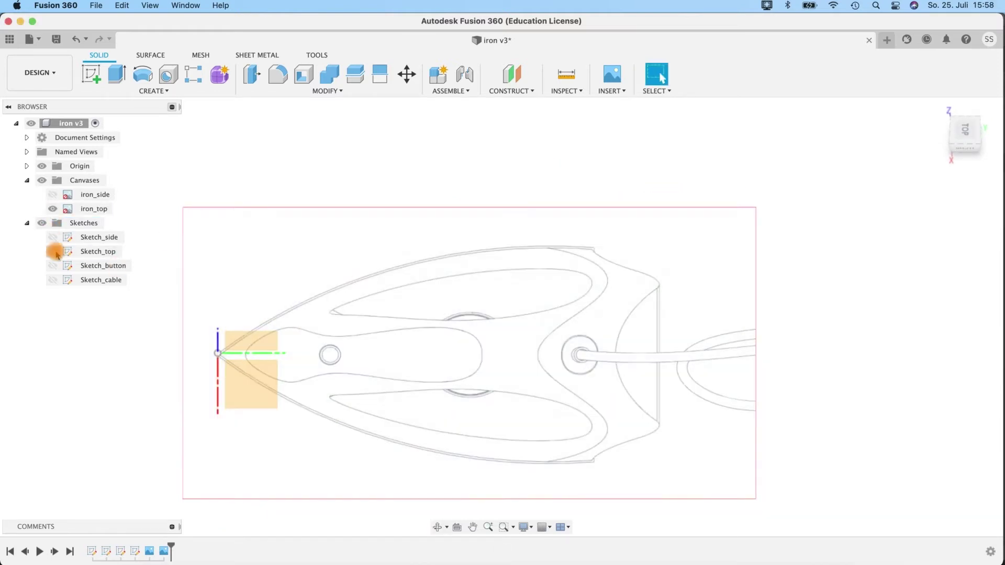
left_click(54, 253)
left_click(53, 252)
left_click(53, 209)
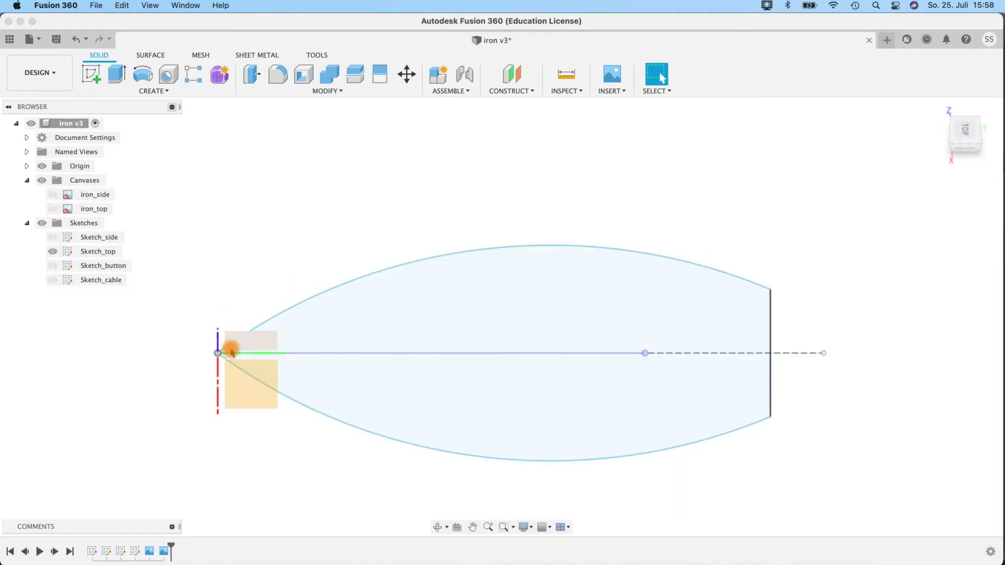
left_click(471, 456)
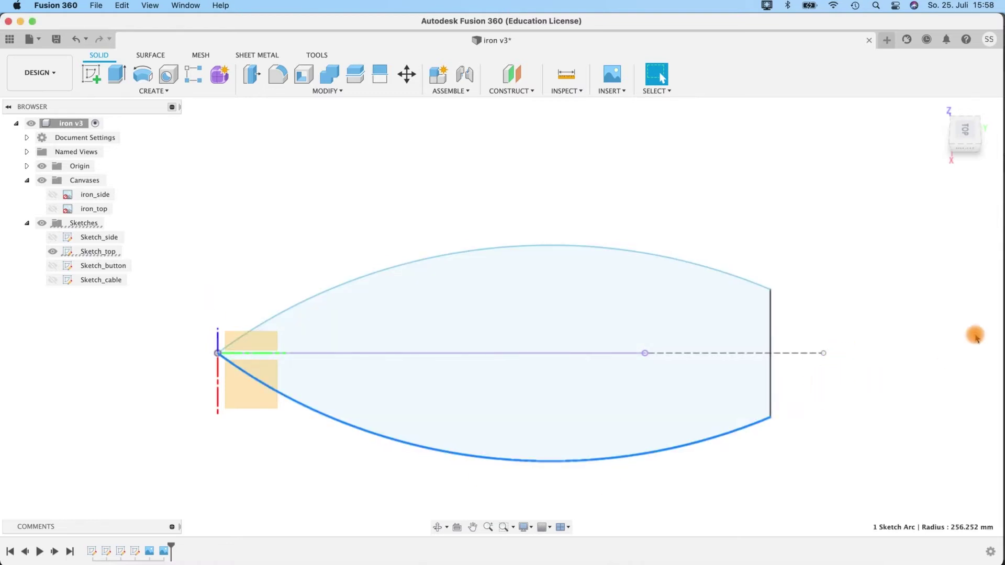
key("Escape")
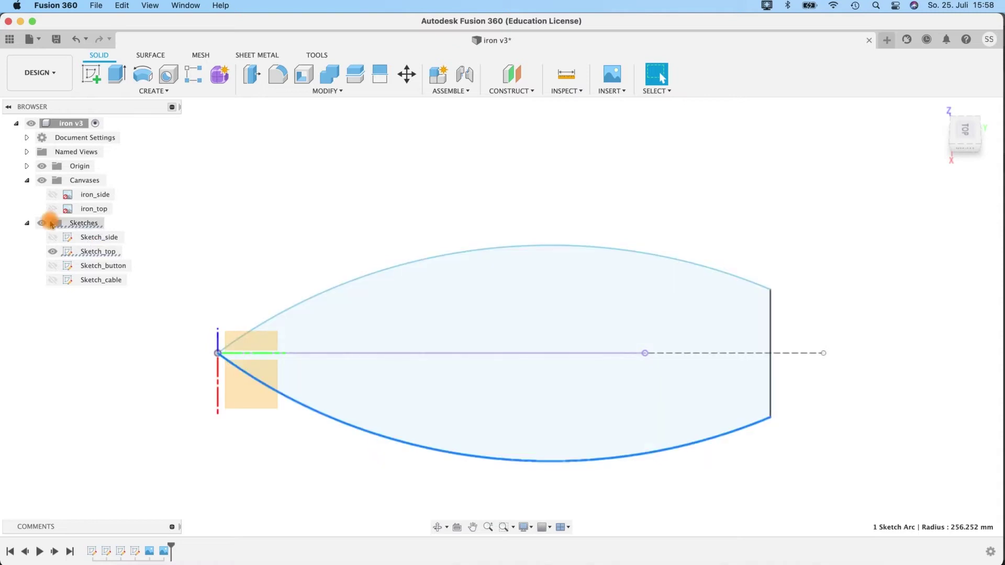
Display the iron_side and iron_top canvases one after the other to compare each with Sketch_top, hiding both again.
left_click(53, 195)
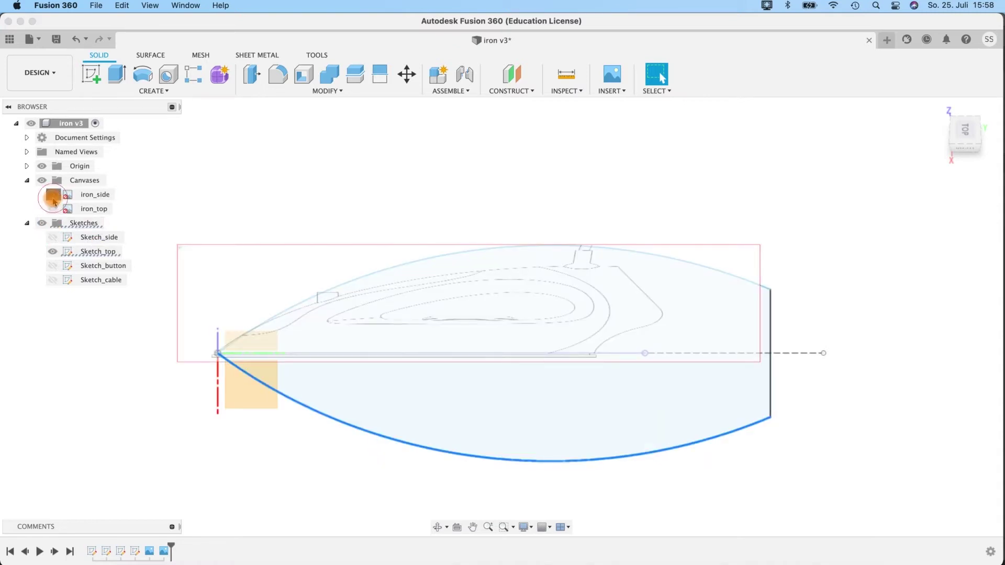
left_click(50, 195)
left_click(57, 237)
left_click(53, 209)
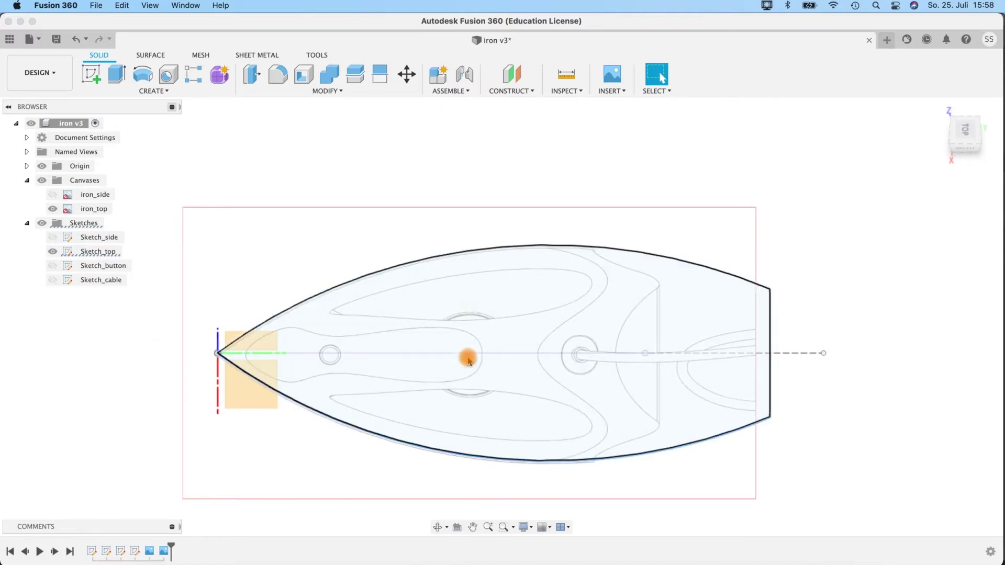
left_click(52, 209)
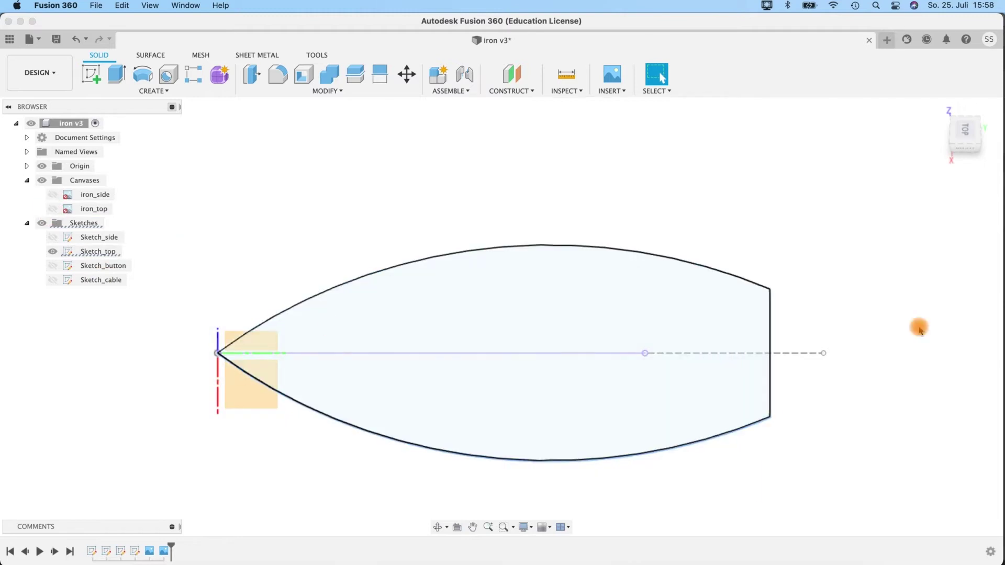
Display Sketch_button to inspect its circle within the top outline, then hide it again.
left_click(53, 265)
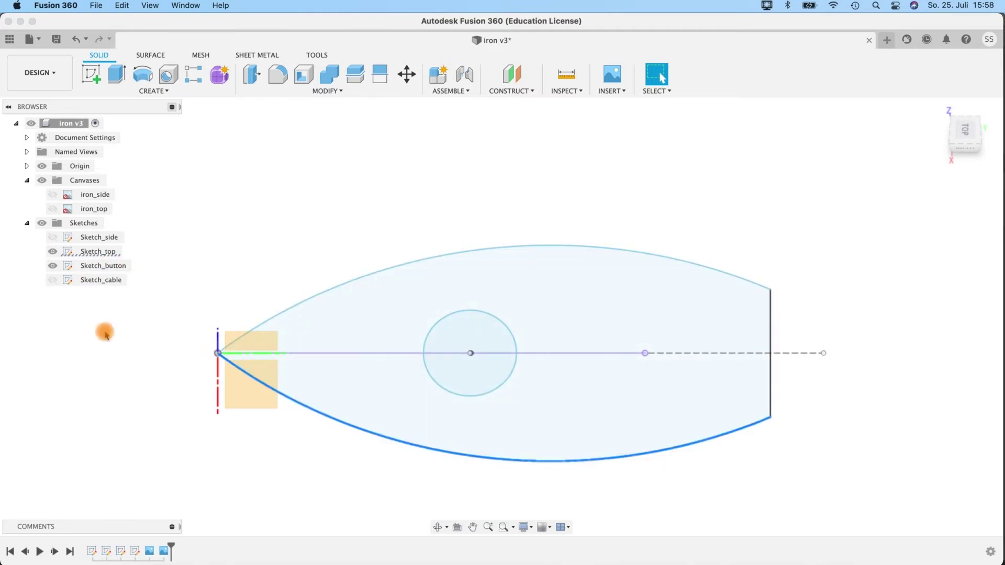
left_click(53, 268)
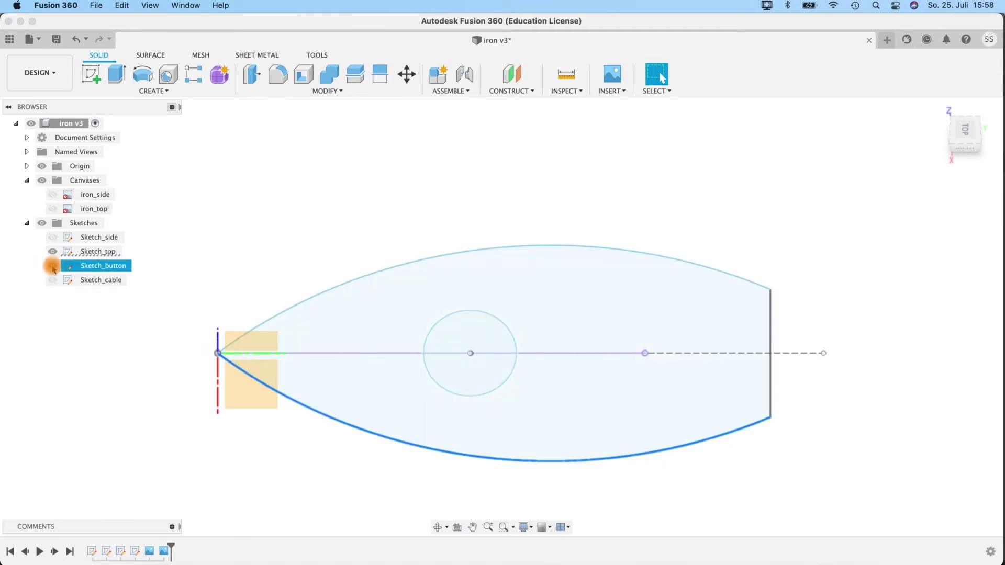
left_click(52, 265)
Display the iron_side canvas, examine it from the right side, and hide it again.
left_click(52, 198)
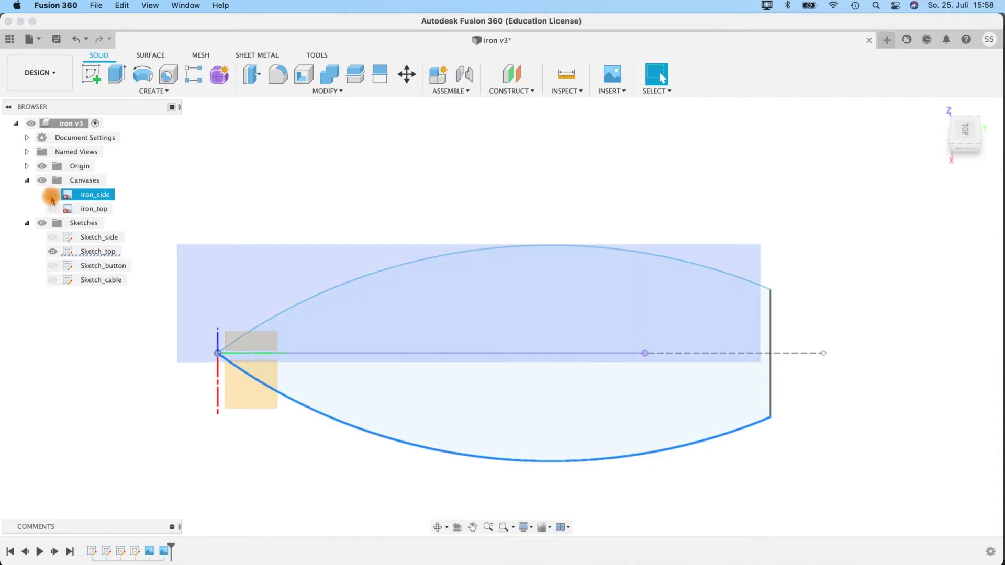
left_click(53, 196)
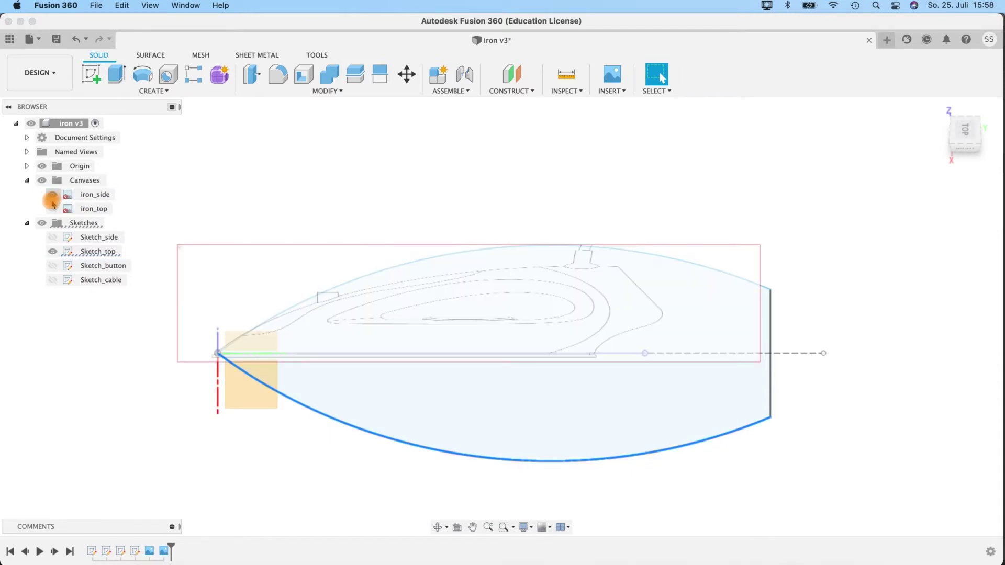
left_click(437, 527)
mouse_move(410, 466)
left_mouse_down()
mouse_move(303, 366)
mouse_move(304, 381)
left_mouse_up()
key("Escape")
left_click(52, 251)
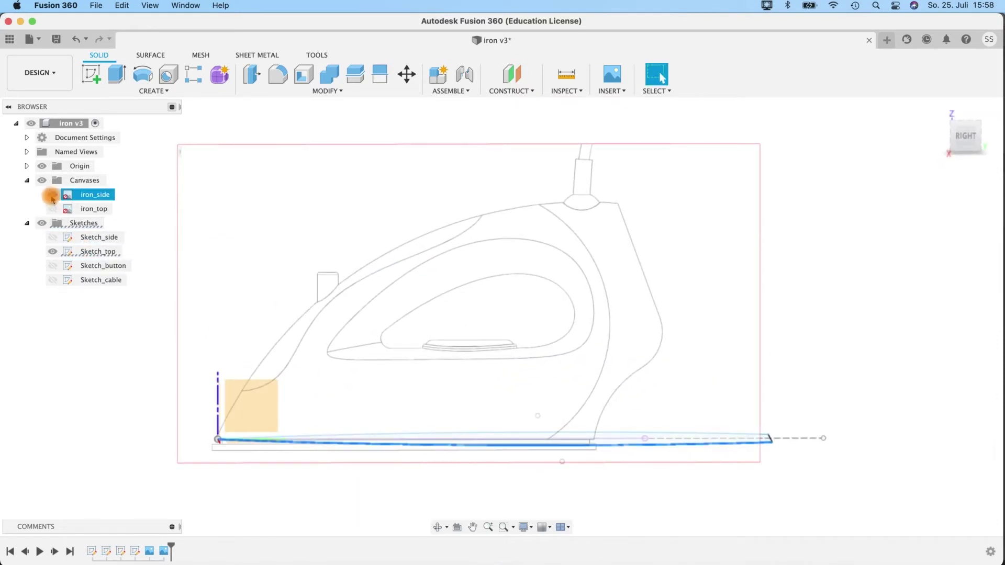
left_click(51, 195)
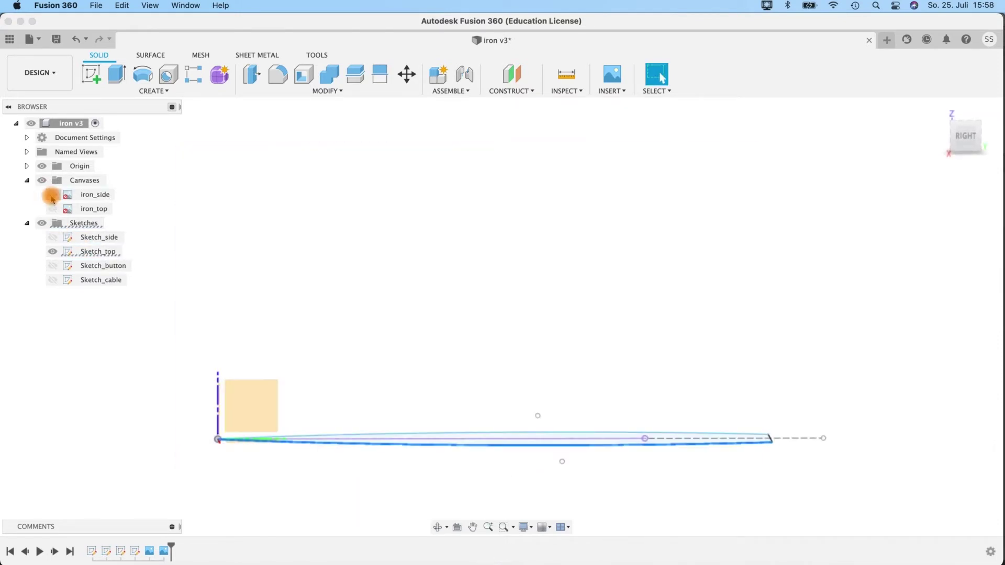
Show Sketch_side together with Sketch_top and check where their curves meet at the origin.
left_click(53, 237)
mouse_move(769, 387)
middle_mouse_down("shift")
mouse_move(753, 466)
mouse_move(768, 379)
middle_mouse_up("shift")
mouse_move(723, 283)
middle_mouse_down("shift")
mouse_move(478, 460)
mouse_move(311, 407)
middle_mouse_up("shift")
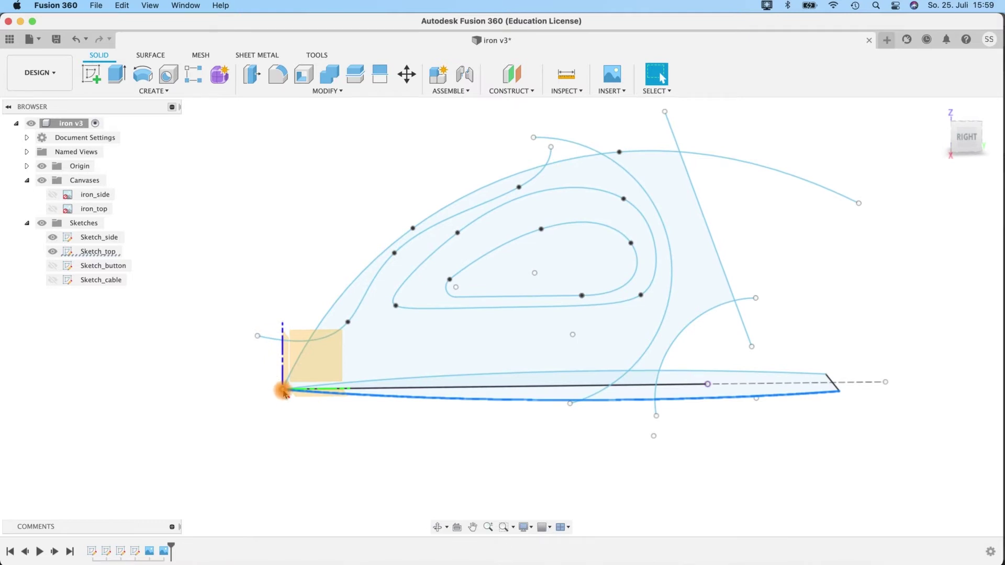
middle_click_drag(295, 413, 292, 394, "shift")
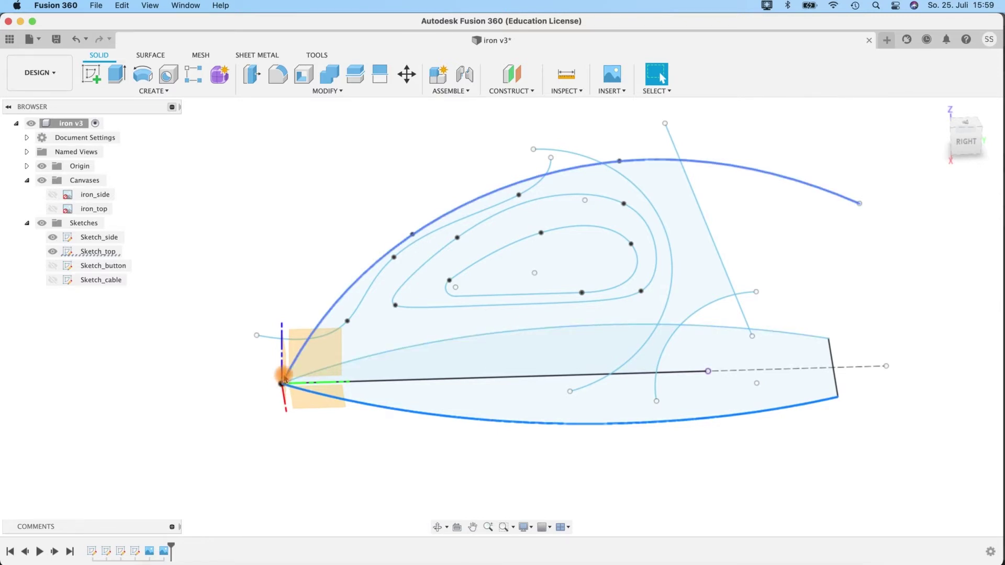
Inspect the body outline in Sketch_side by selecting its upper spline, straight rear line and lower rear arc.
mouse_move(296, 355)
middle_mouse_down("shift")
mouse_move(307, 332)
mouse_move(610, 407)
mouse_move(652, 433)
mouse_move(643, 371)
middle_mouse_up("shift")
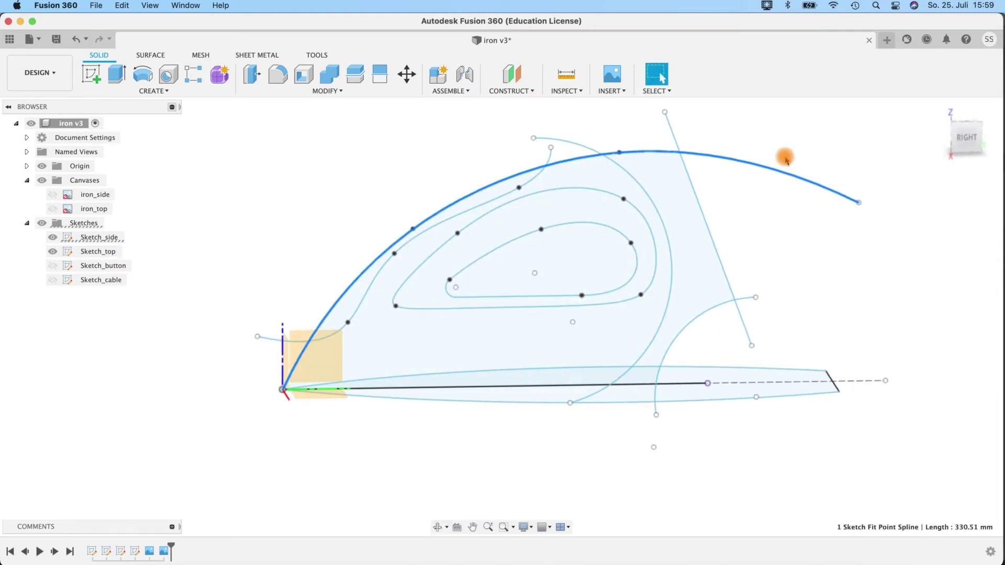
left_click(661, 110)
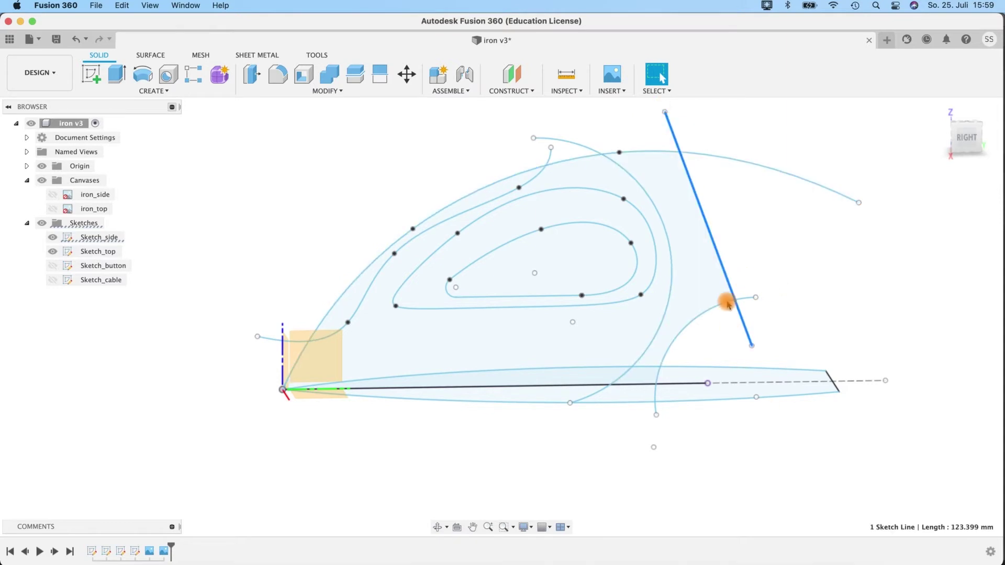
left_click(708, 311)
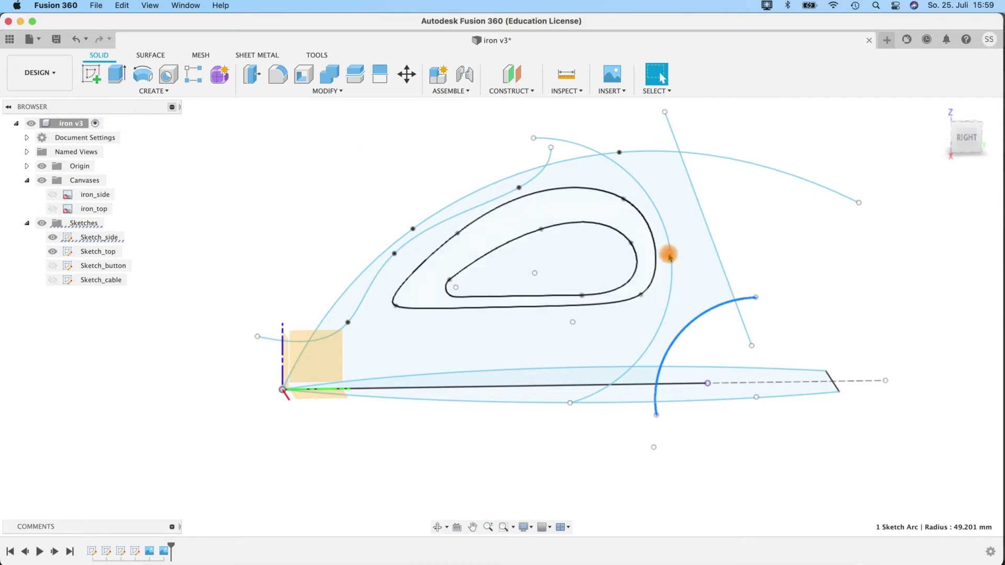
left_click(698, 202)
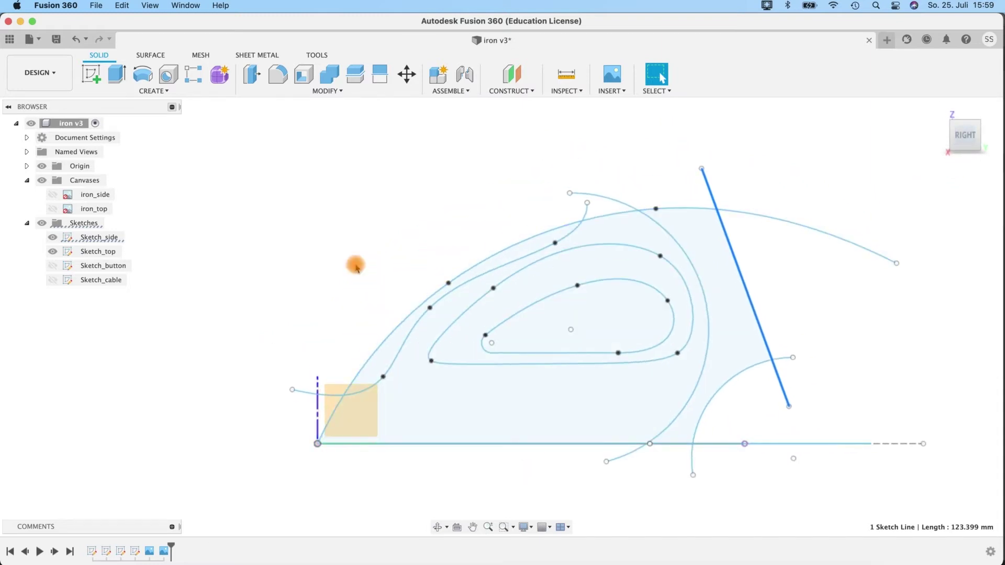
Hide Sketch_top and inspect the wavy front spline and the large rear arc in Sketch_side.
middle_click_drag(354, 265, 257, 186)
left_click(52, 251)
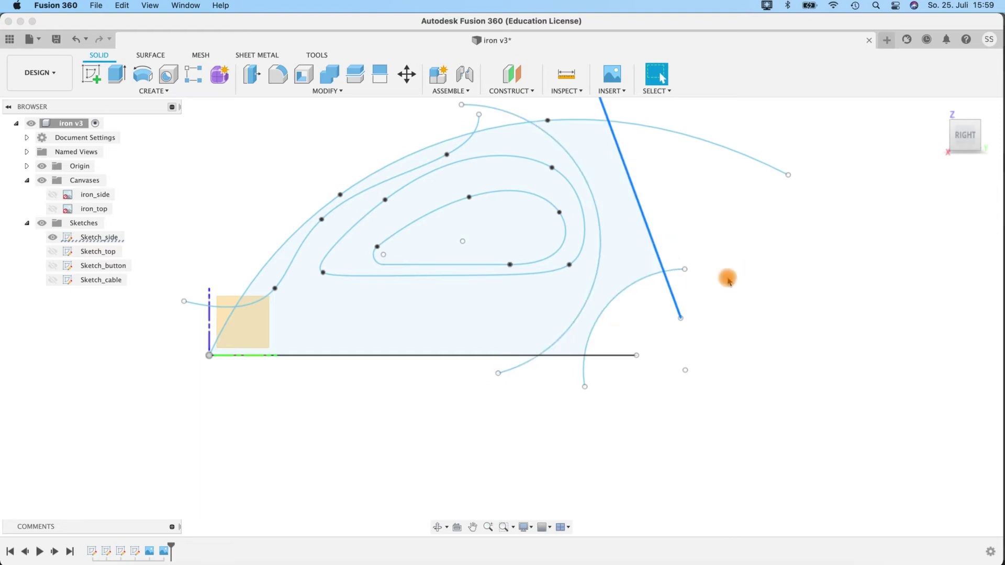
middle_click_drag(541, 485, 571, 523)
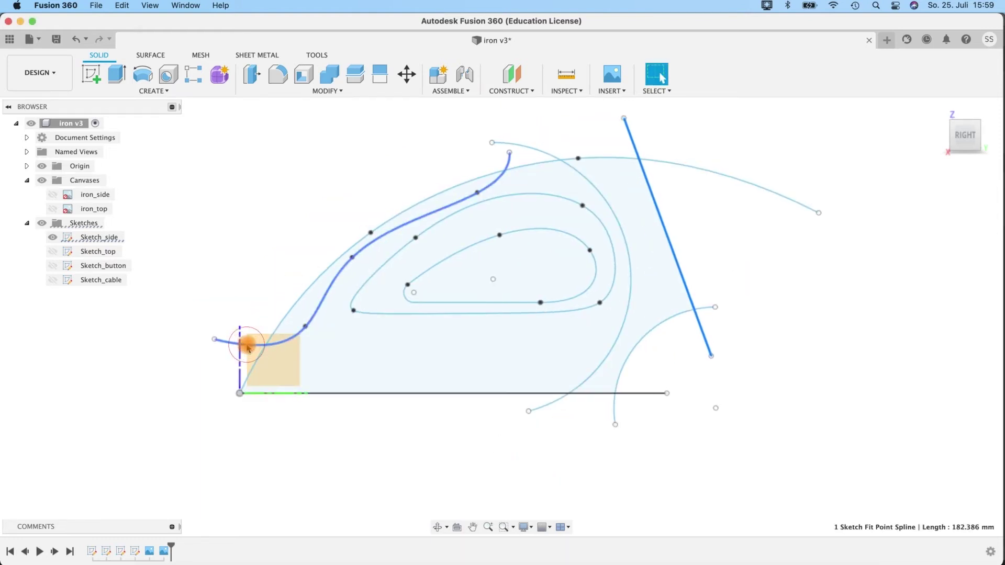
left_click(518, 148)
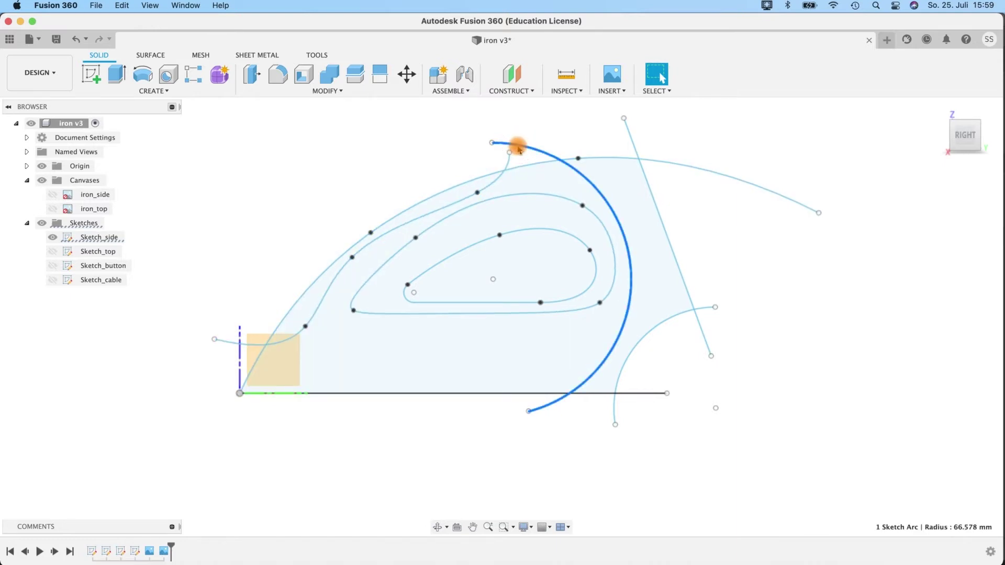
left_click(507, 163)
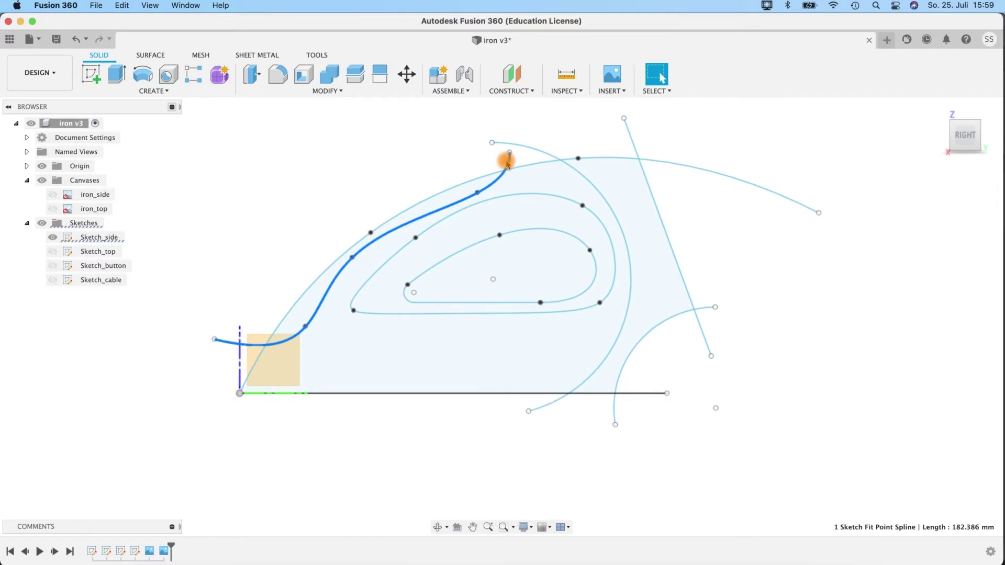
left_click(553, 159)
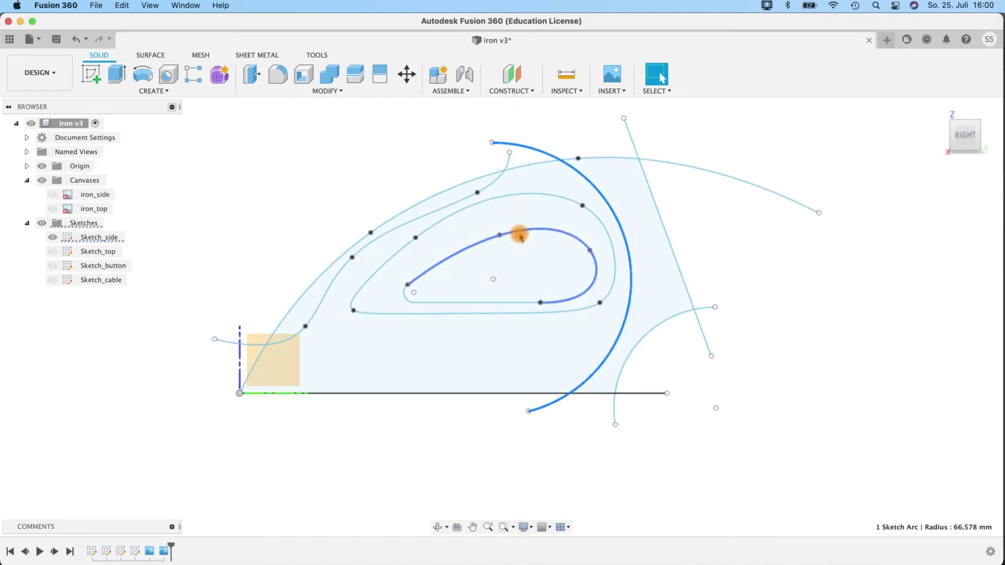
Inspect the inner and outer handle-opening outlines in Sketch_side, and recheck the large arc and the wavy front spline.
left_click(491, 310)
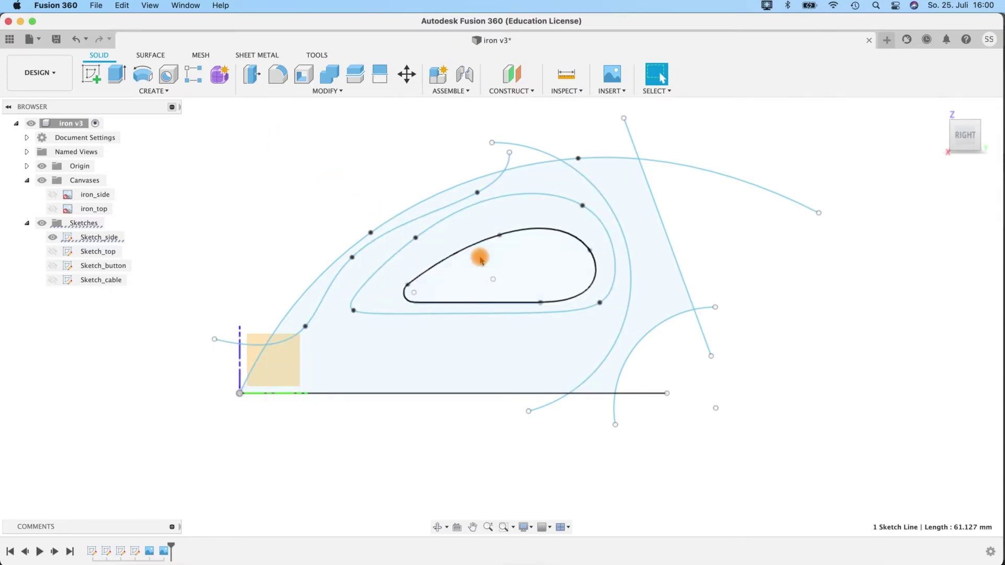
left_click(404, 250)
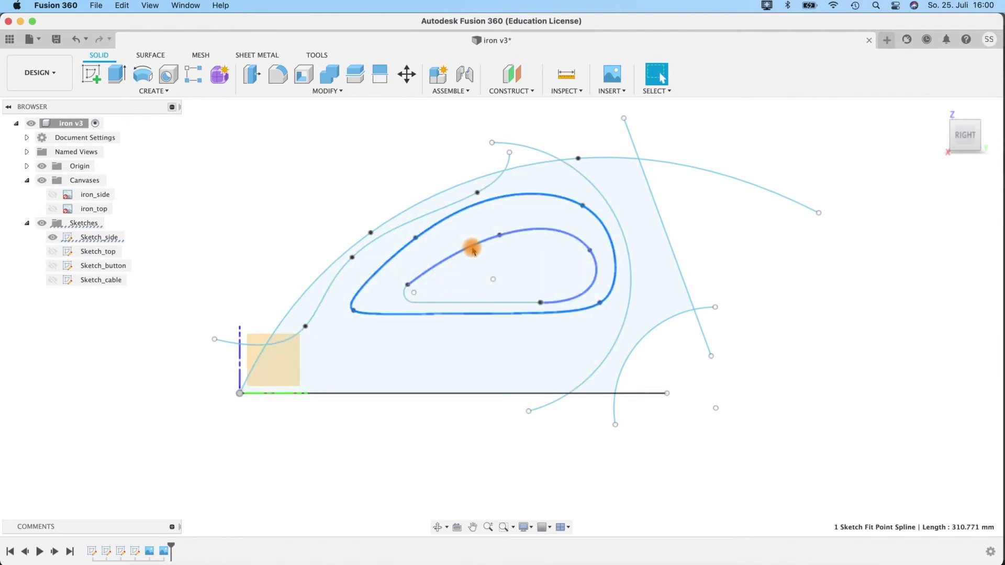
left_click(438, 302)
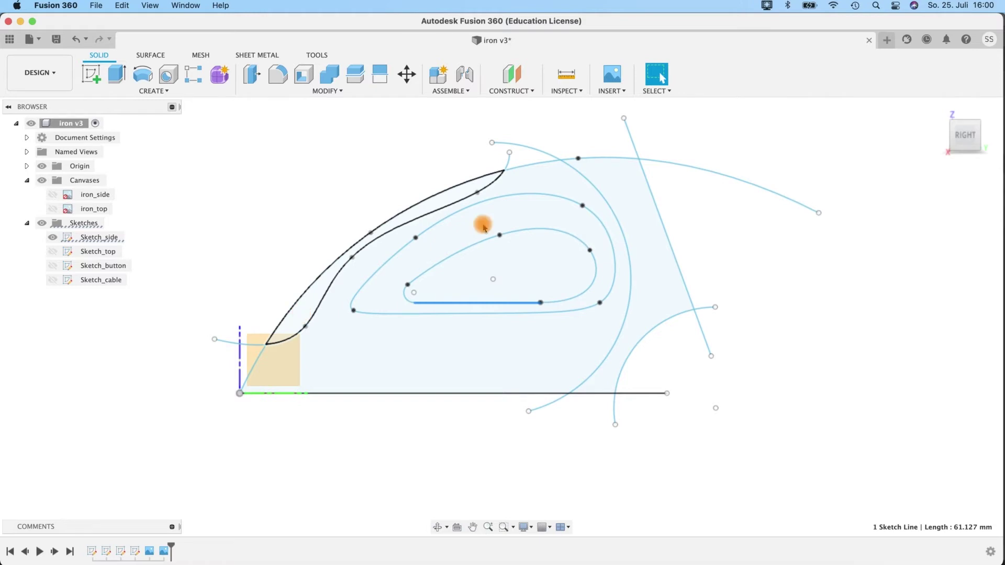
left_click(710, 173)
left_click(630, 133)
left_click(537, 152)
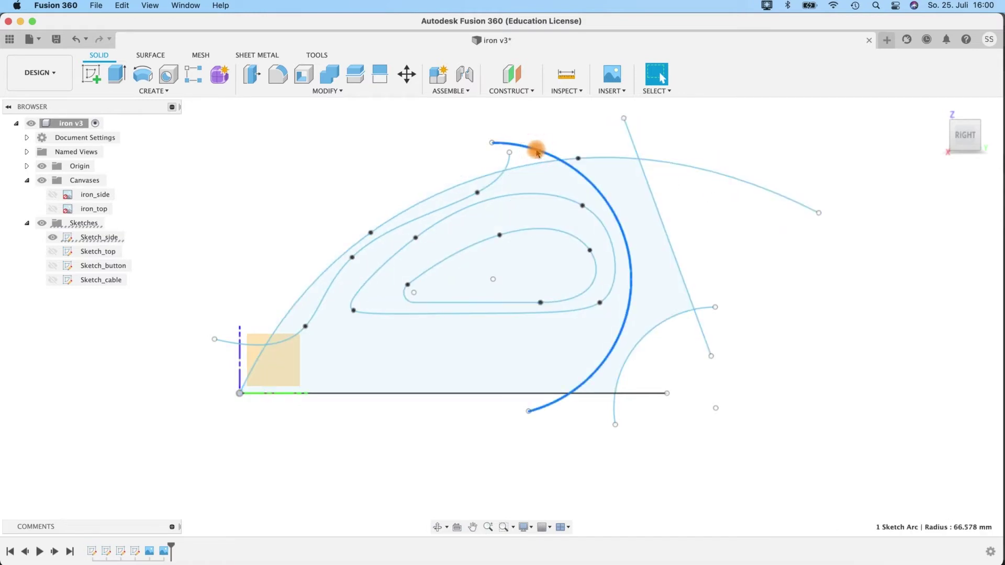
left_click(507, 160)
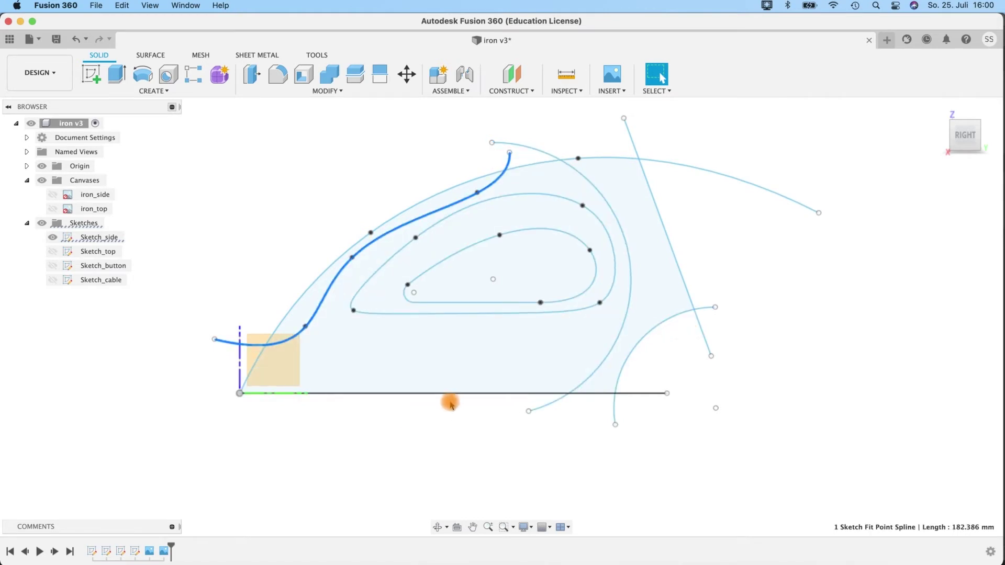
Show the iron_side canvas behind the side sketch from an angled view, and hide it again.
mouse_move(413, 443)
middle_mouse_down("shift")
mouse_move(424, 473)
mouse_move(476, 419)
mouse_move(250, 303)
middle_mouse_up("shift")
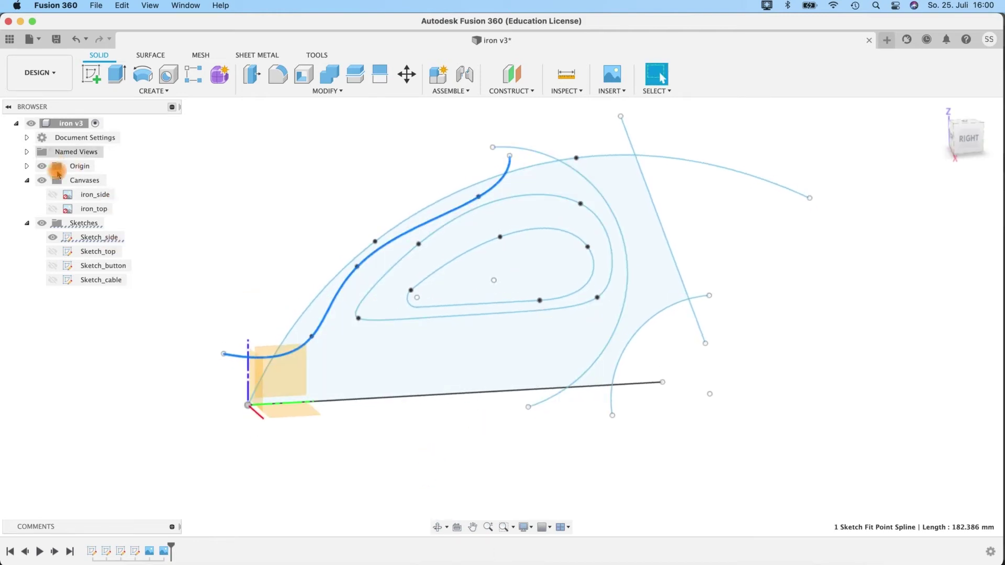
left_click(52, 199)
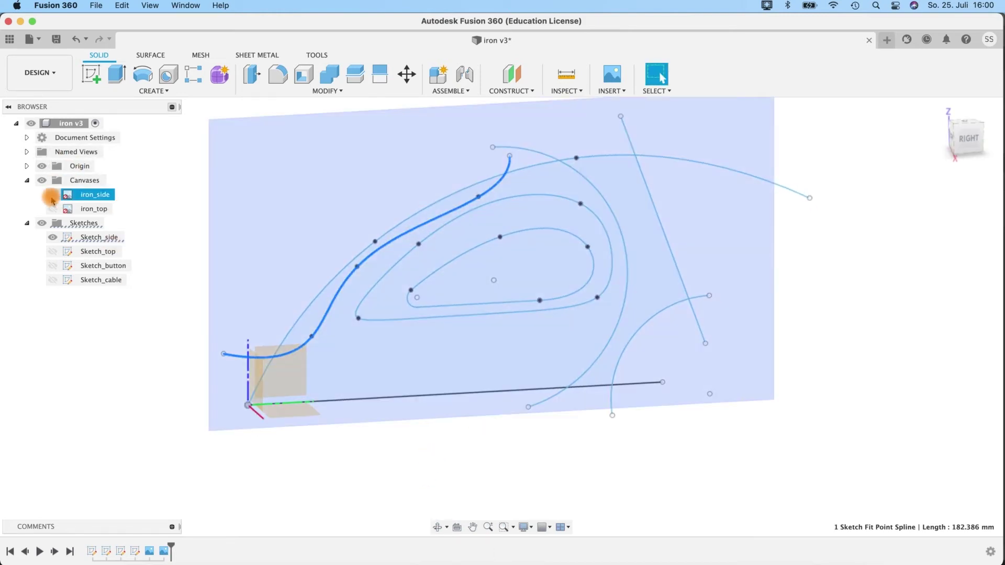
left_click(52, 197)
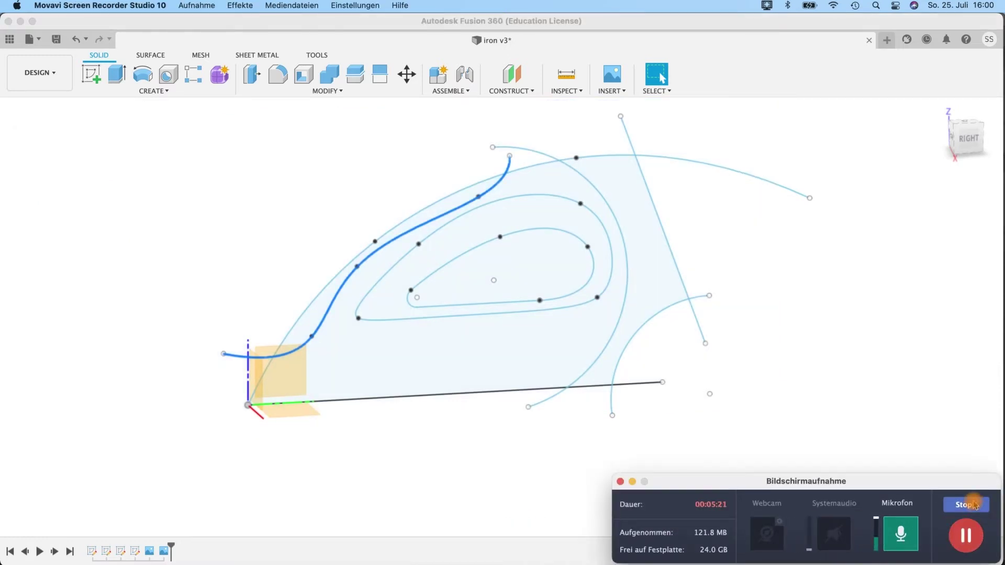
left_click(801, 361)
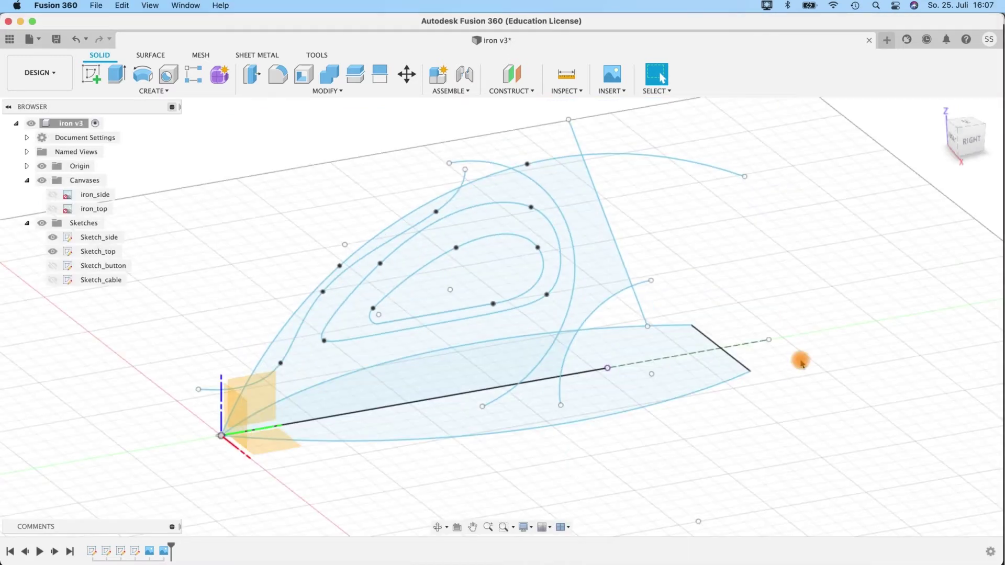
Create a surface loft from one long arc of Sketch_top over the upper spline of Sketch_side to the opposite arc.
left_click(150, 55)
left_click(141, 91)
left_click(593, 290)
left_click(428, 404)
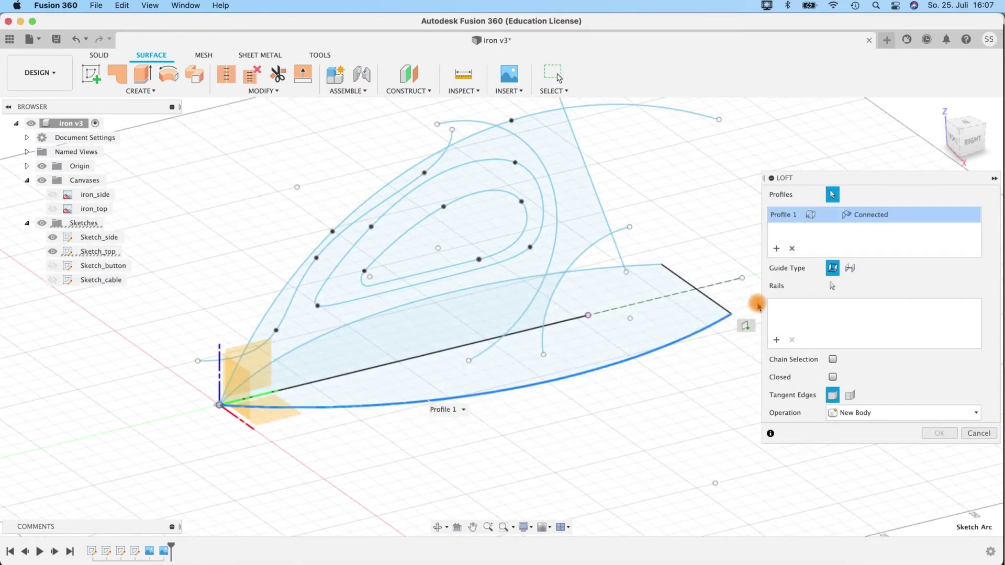
left_click(397, 174)
middle_click_drag(262, 197, 502, 411, "shift")
key("Return")
Patch the closed Sketch_top profile as a new body to form the base surface of the iron.
left_click(117, 73)
left_click(594, 321)
middle_click_drag(594, 321, 633, 415, "shift")
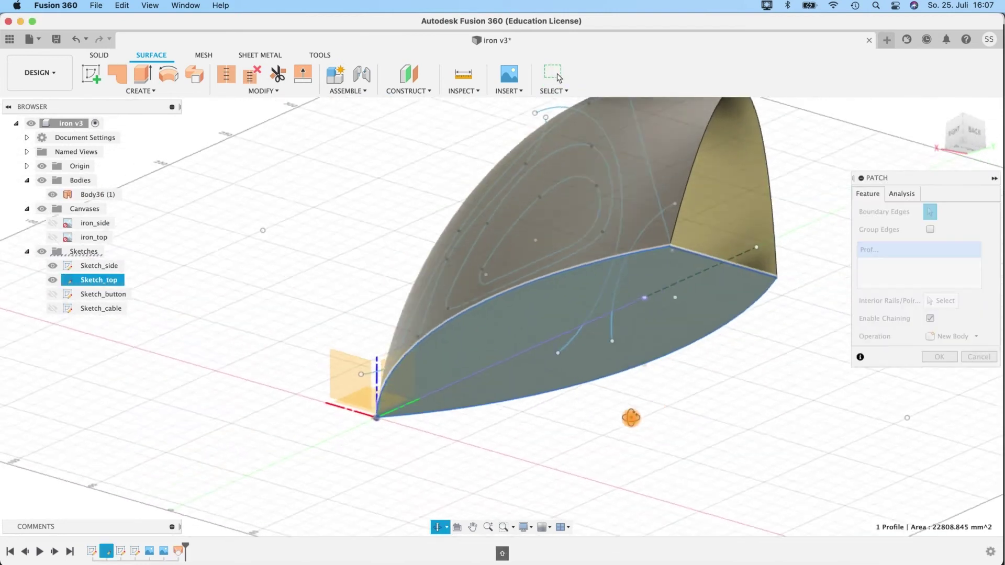
left_click(933, 360)
Extrude the straight rear line of Sketch_side symmetrically as a new surface body reaching past both sides of the shell.
mouse_move(792, 406)
middle_mouse_down("shift")
mouse_move(642, 394)
mouse_move(535, 490)
middle_mouse_up("shift")
left_click(141, 91)
left_click(108, 132)
left_click(521, 164)
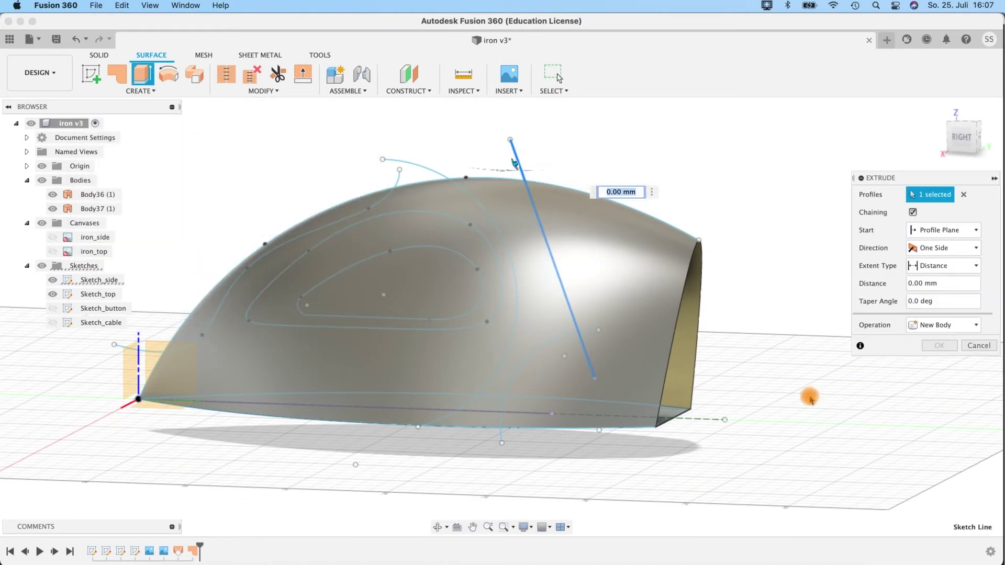
middle_click_drag(807, 396, 935, 287, "shift")
left_click(944, 253)
left_click(940, 300)
left_click_drag(494, 171, 334, 200)
middle_click_drag(716, 341, 763, 401, "shift")
key("Return")
Extrude the lower rear arc of Sketch_side symmetrically as a new surface body extending beyond both sides of the shell.
left_click(496, 434)
left_click(140, 90)
left_click(109, 140)
left_click(933, 248)
left_click(940, 295)
middle_click_drag(602, 419, 418, 479, "shift")
left_click_drag(479, 441, 349, 489)
middle_click_drag(755, 444, 795, 387, "shift")
left_click(939, 363)
Trim the two extruded rear surfaces with the lofted shell, removing the portions outside it.
middle_click_drag(745, 367, 785, 350, "shift")
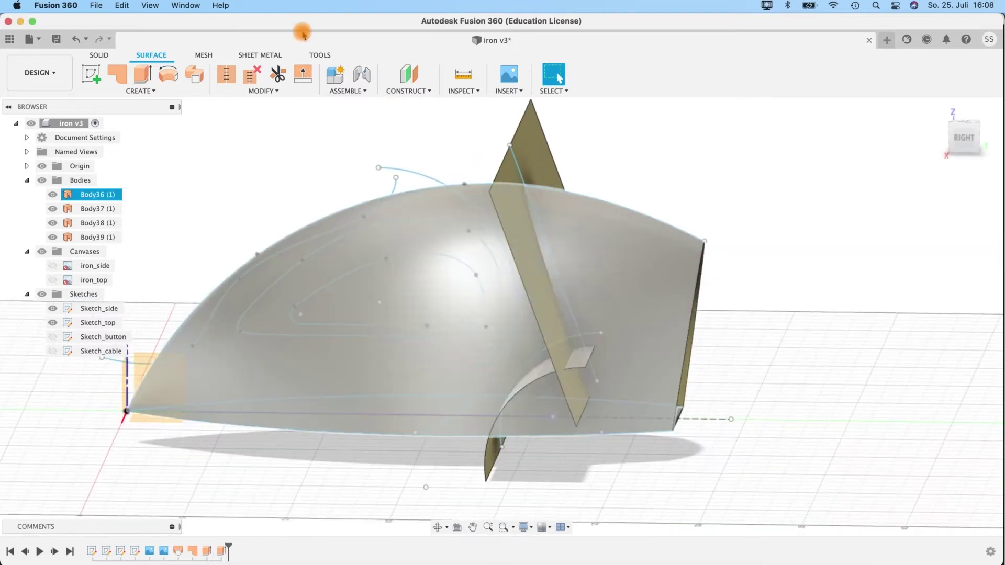
left_click(278, 76)
left_click(621, 221)
middle_click_drag(772, 316, 772, 269, "shift")
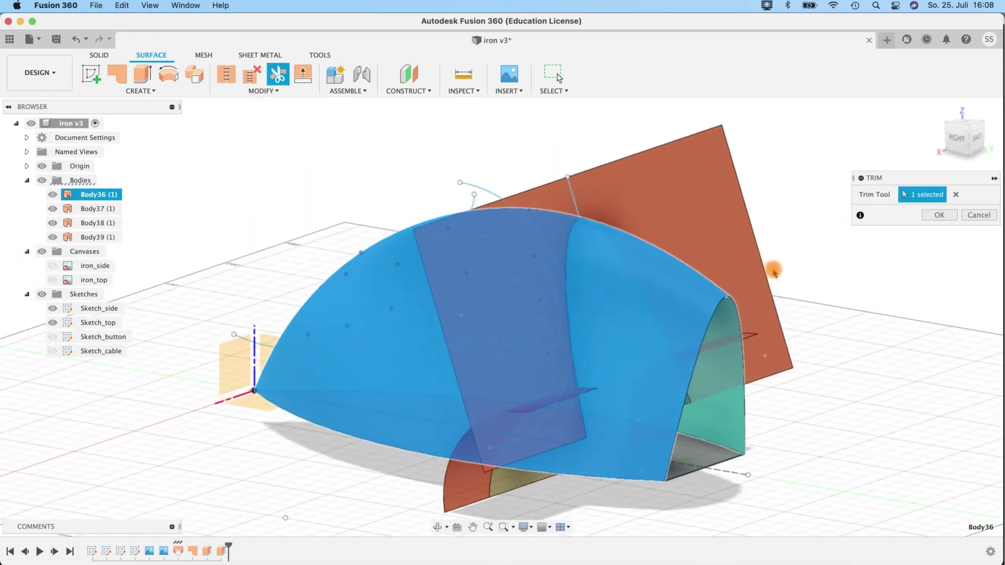
left_click(942, 212)
Trim the lofted shell with the slanted rear surface, removing the part of the shell behind it.
left_click(277, 74)
middle_click_drag(694, 315, 554, 421, "shift")
left_click(548, 300)
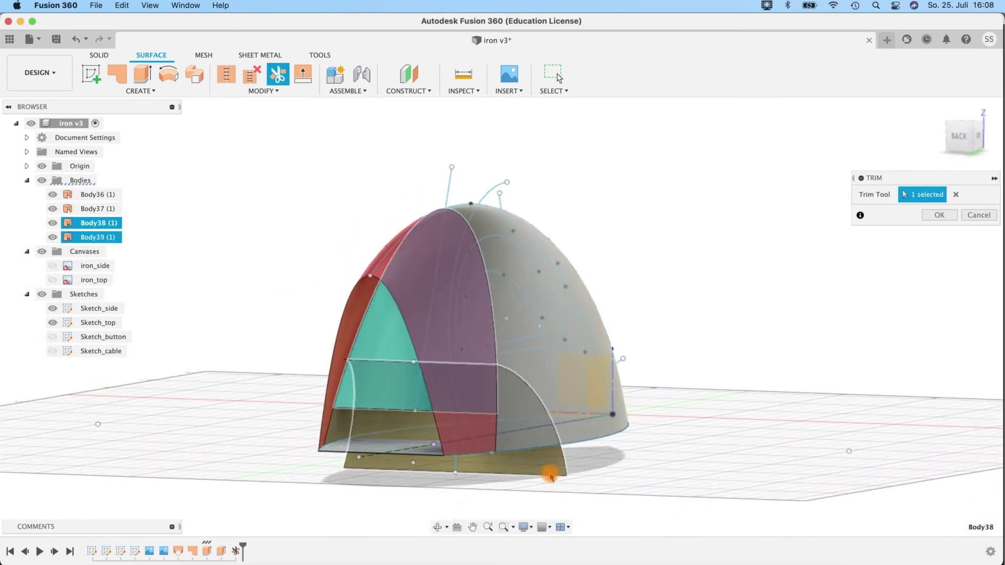
middle_click_drag(550, 476, 785, 419, "shift")
left_click(939, 214)
Trim the curved rear surface with the base surface, removing the portion below the base.
left_click(278, 74)
middle_click_drag(550, 397, 853, 363, "shift")
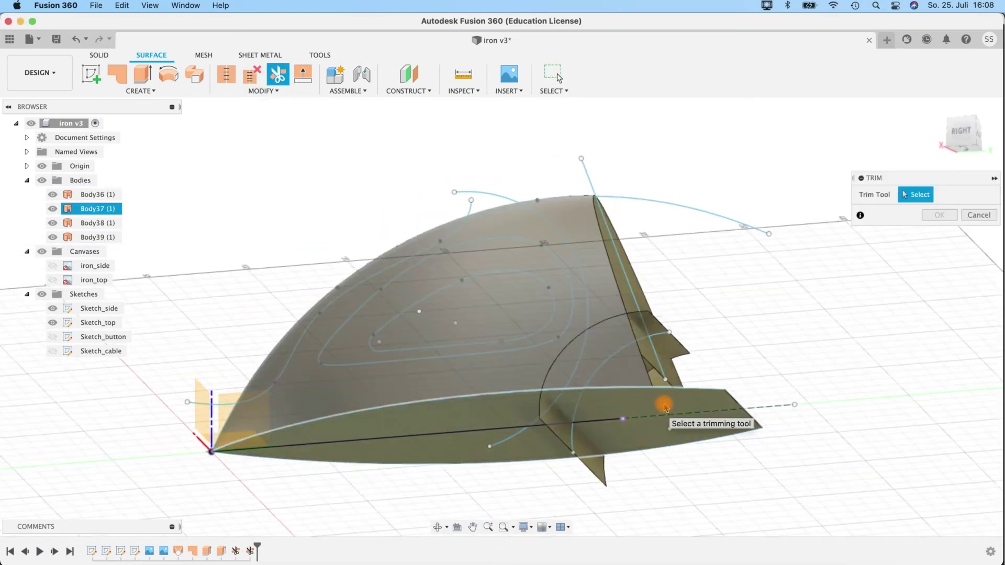
left_click(664, 407)
middle_click_drag(775, 388, 743, 384, "shift")
key("Return")
Trim the shell, slanted rear surface and base with the curved rear surface, removing the lower rear corner.
left_click(277, 74)
middle_click_drag(549, 387, 726, 361, "shift")
left_click(589, 373)
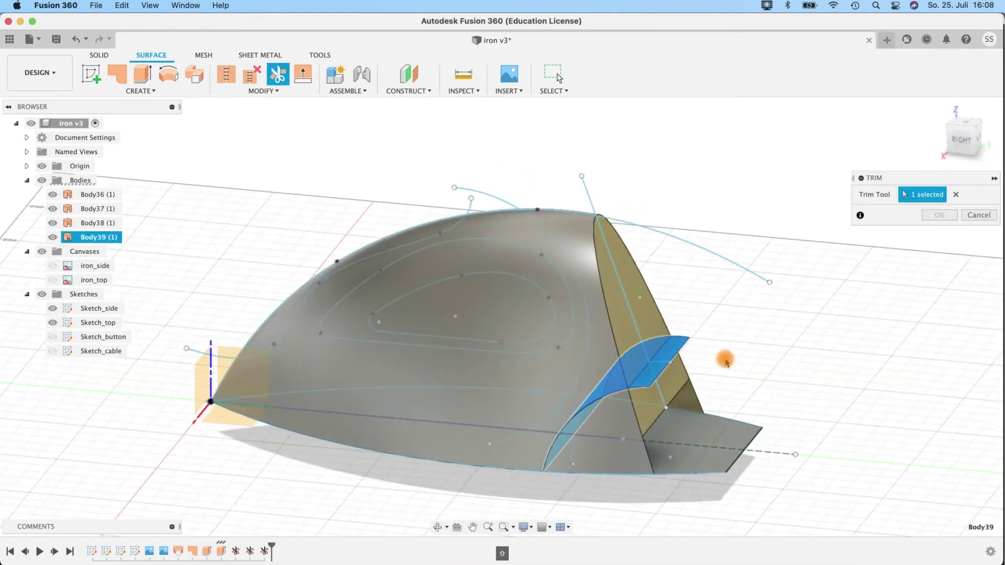
middle_click_drag(690, 405, 630, 397, "shift")
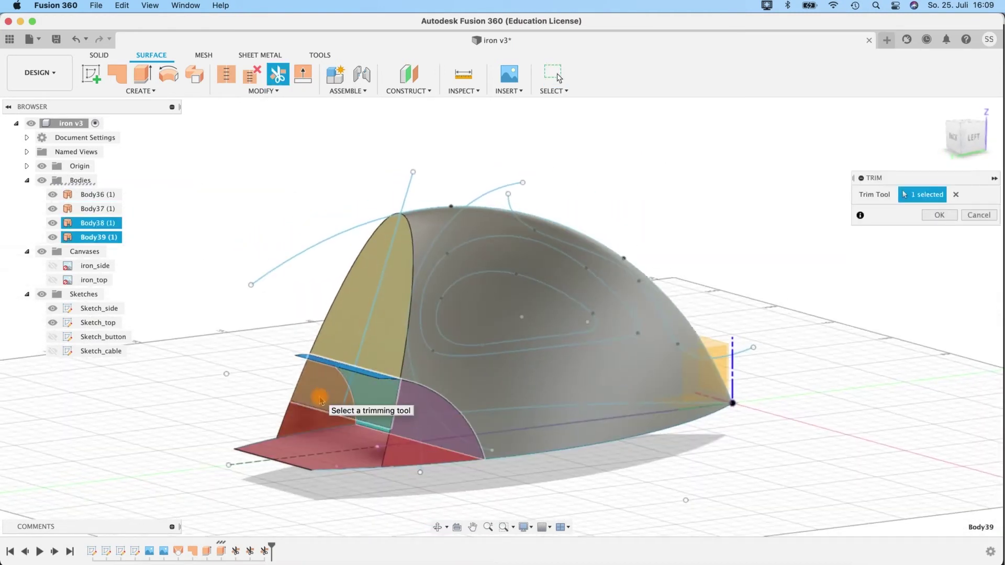
middle_click_drag(321, 401, 714, 455, "shift")
key("Return")
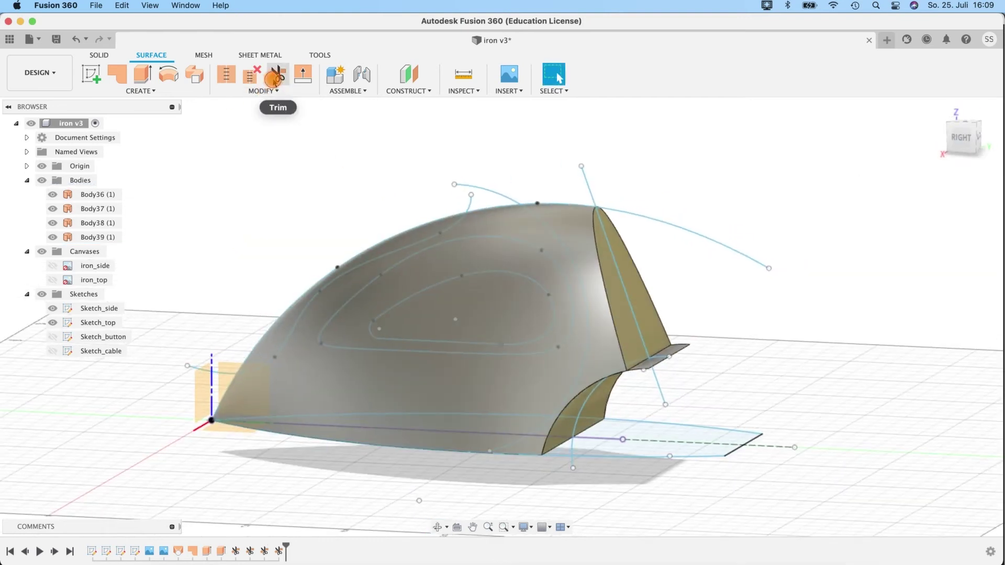
Trim the curved surface with the slanted rear surface, removing the flap projecting behind the iron.
left_click(278, 76)
middle_click_drag(776, 332, 698, 325, "shift")
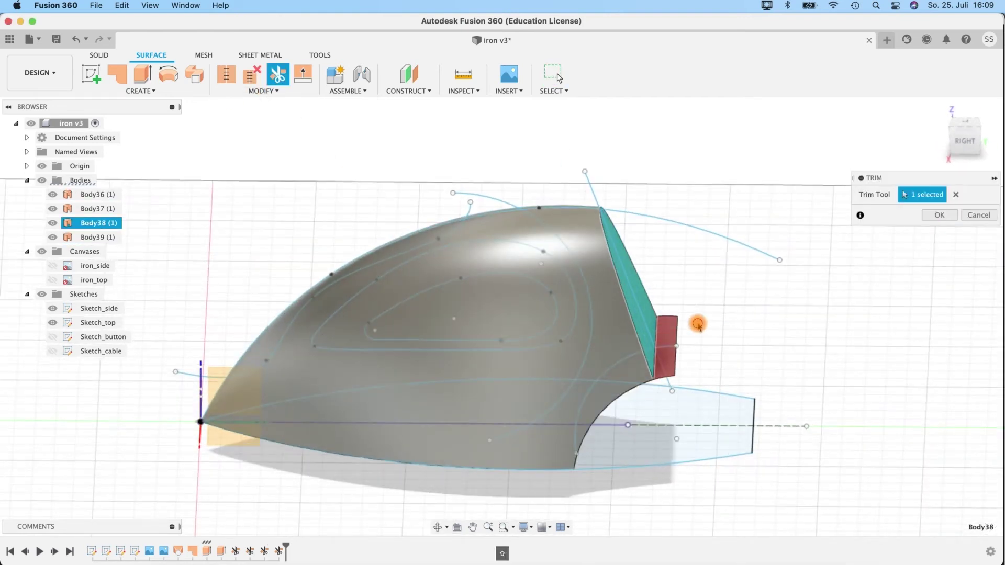
left_click(674, 324)
left_click(929, 215)
Trim the handle opening through both sides of the shell using the outer handle spline of Sketch_side.
middle_click_drag(758, 336, 852, 328, "shift")
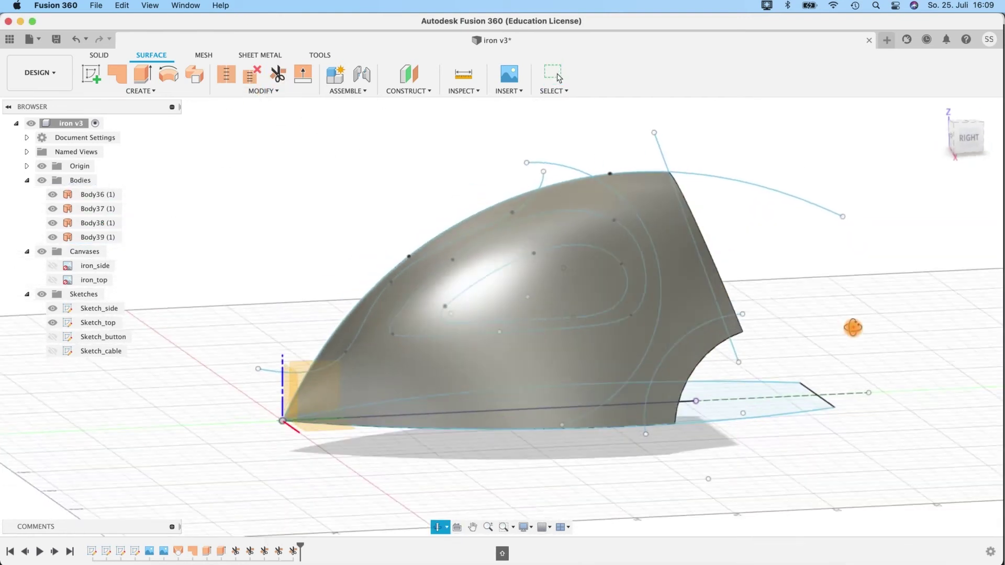
key("t")
left_click(404, 348)
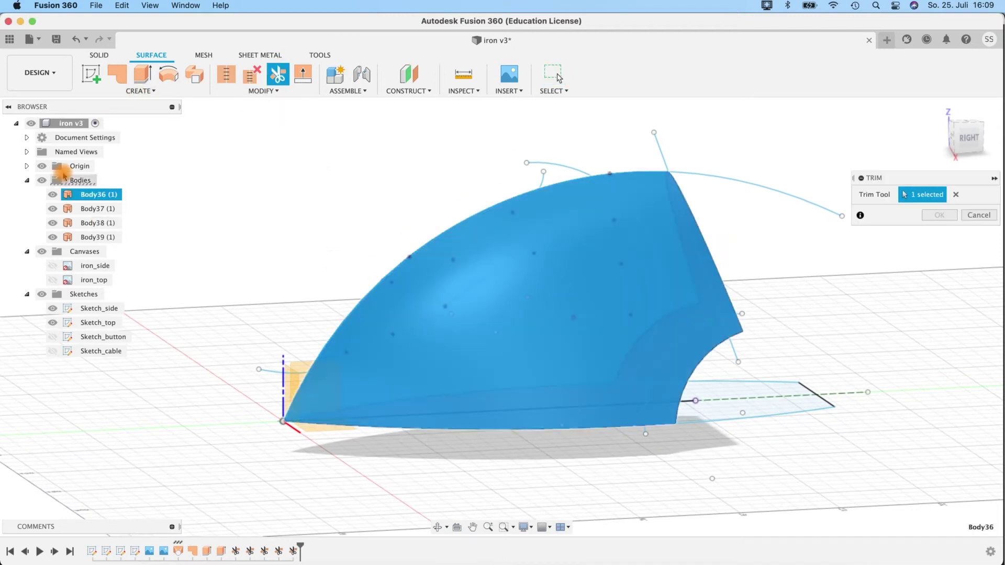
left_click(52, 194)
left_click(52, 195)
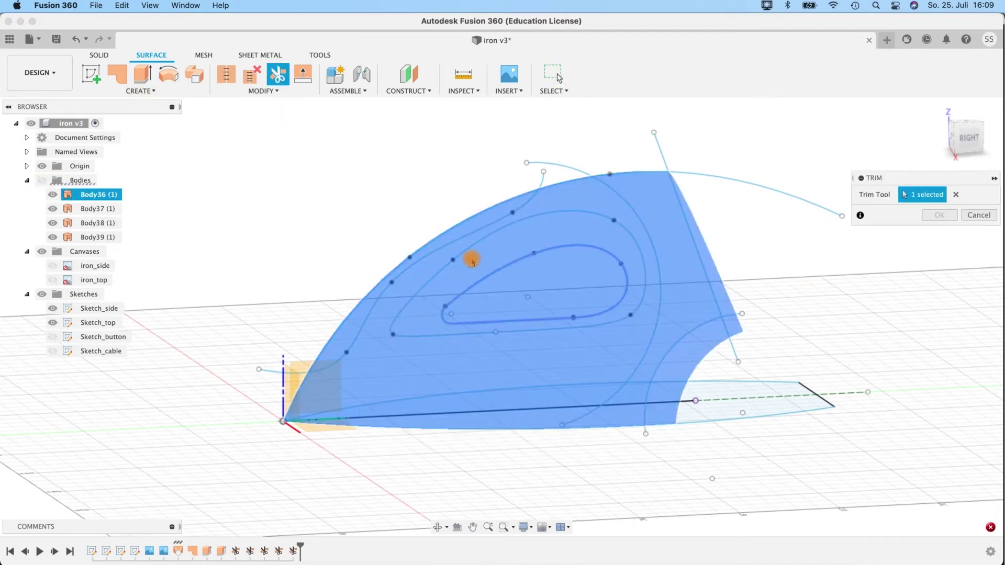
left_click(467, 250)
left_click(41, 180)
left_click(565, 283)
middle_click_drag(345, 189, 471, 309, "shift")
left_click(940, 215)
Start a surface loft with the near edge of the handle opening as the first profile and enable Chain Selection.
middle_click_drag(837, 236, 602, 272, "shift")
left_click(141, 90)
left_click(96, 180)
left_click(478, 269)
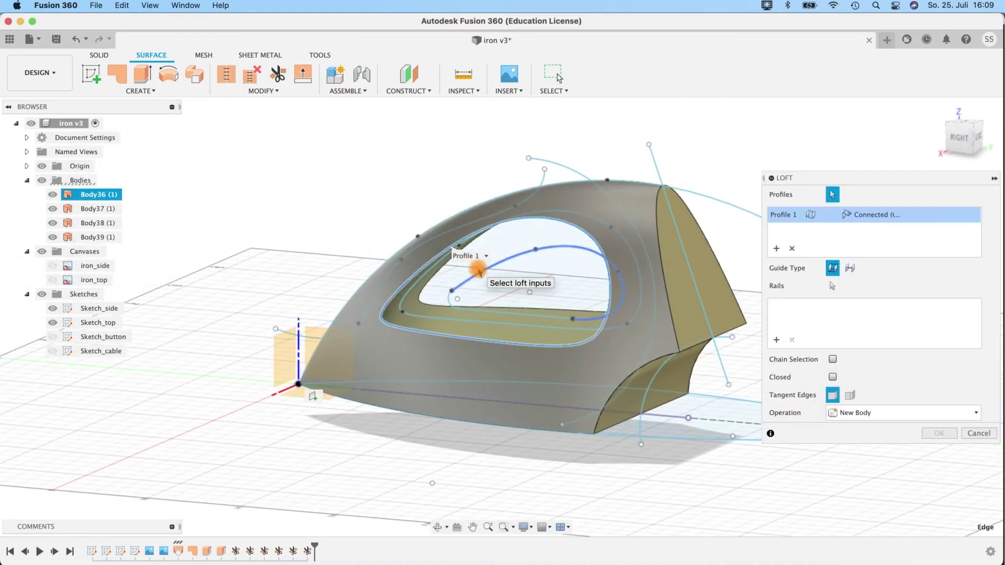
left_click(478, 275)
left_click(832, 359)
Complete the handle loft by adding the inner handle loop of Sketch_side and the far opening edge as profiles.
left_click(500, 266)
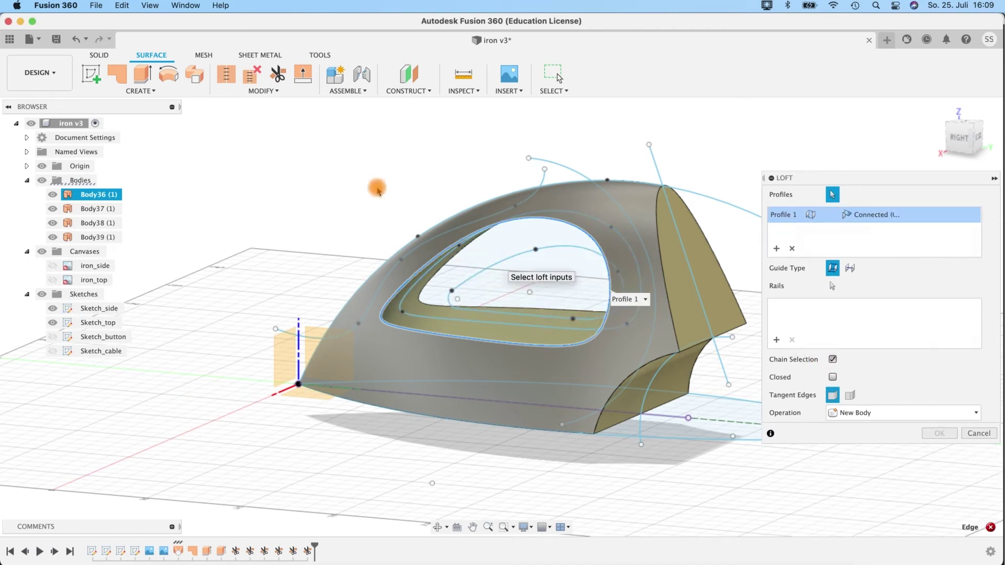
middle_click_drag(377, 191, 480, 211, "shift")
left_click(480, 227)
middle_click_drag(643, 240, 367, 168, "shift")
left_click(793, 249)
left_click(329, 268)
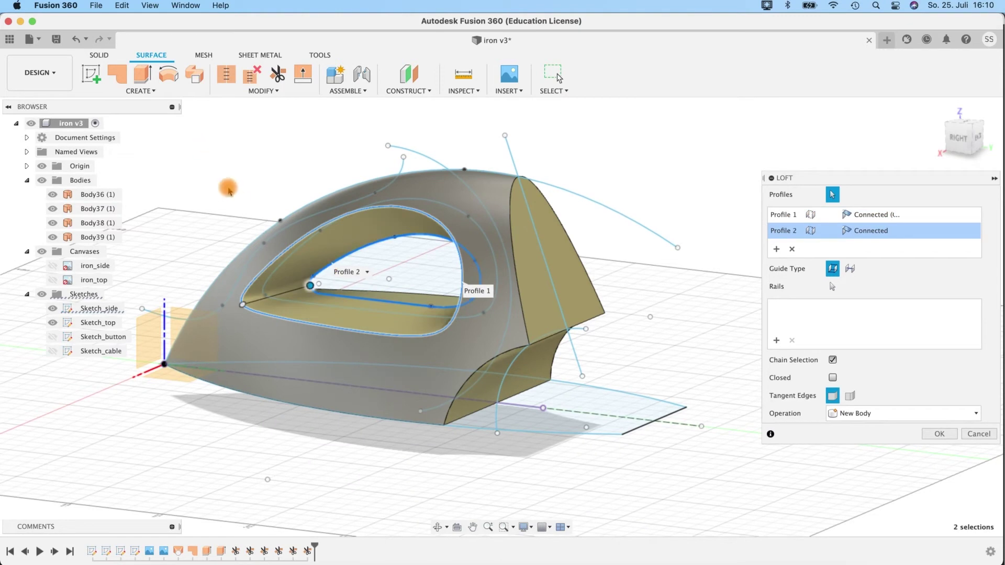
middle_click_drag(226, 189, 336, 227, "shift")
left_click(337, 226)
mouse_move(605, 258)
middle_mouse_down("shift")
mouse_move(332, 203)
mouse_move(614, 262)
middle_mouse_up("shift")
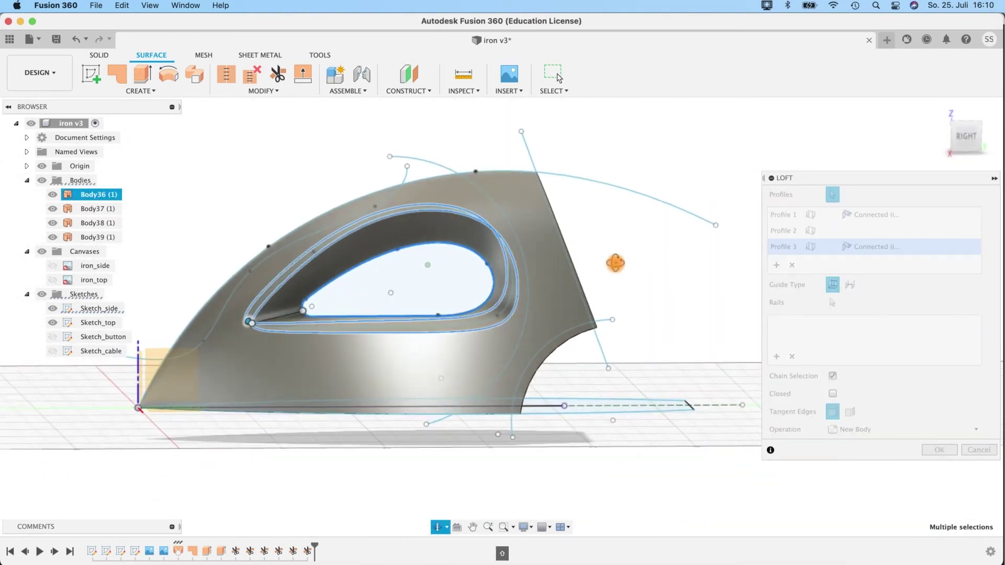
left_click(938, 449)
Stitch all five surface bodies into a new body with a tolerance of 0.10 mm.
middle_click_drag(657, 155, 455, 220, "shift")
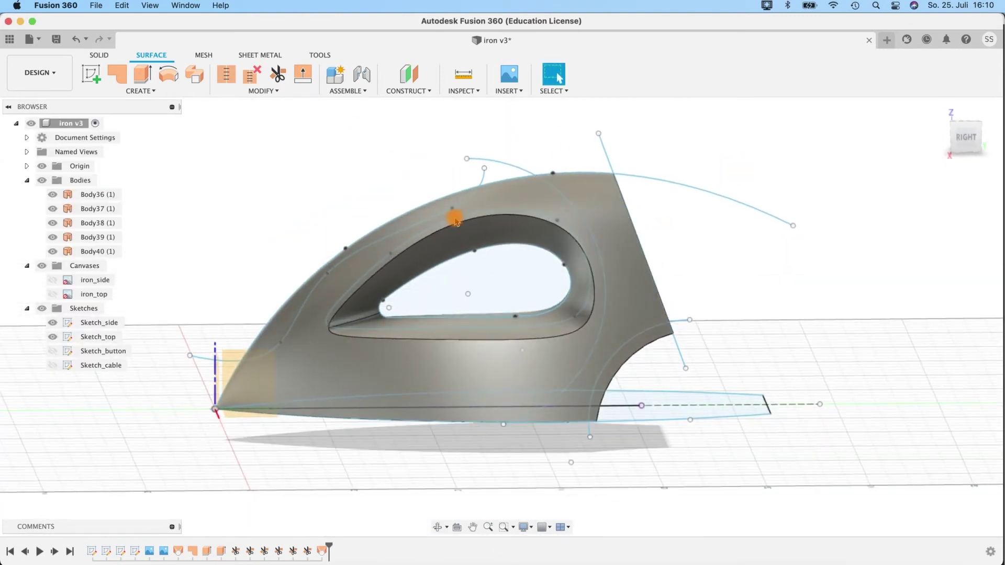
left_click(95, 251)
left_click(94, 194, "shift")
mouse_move(827, 377)
middle_mouse_down("shift")
mouse_move(772, 260)
mouse_move(827, 376)
middle_mouse_up("shift")
left_click(226, 75)
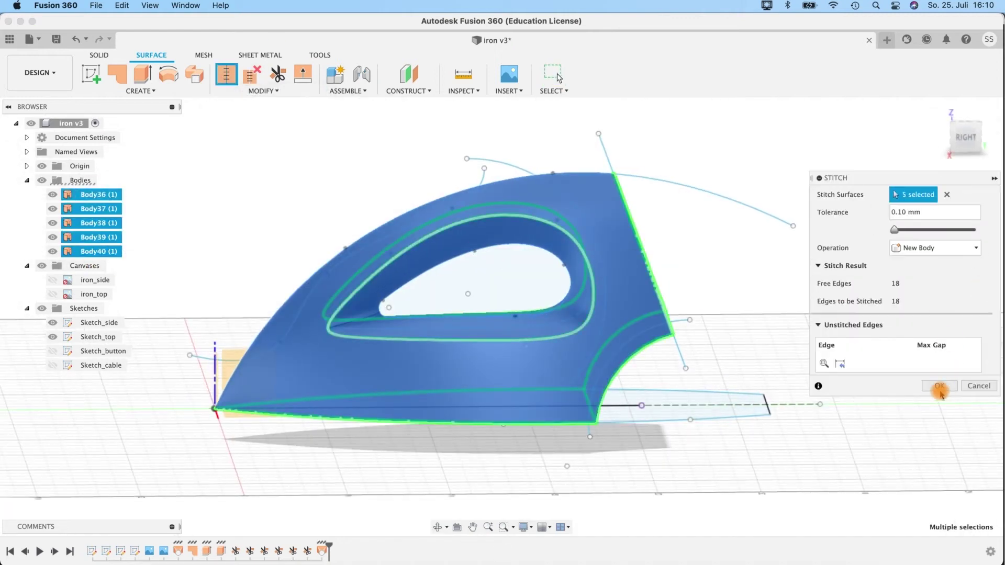
left_click(958, 388)
left_click(90, 195)
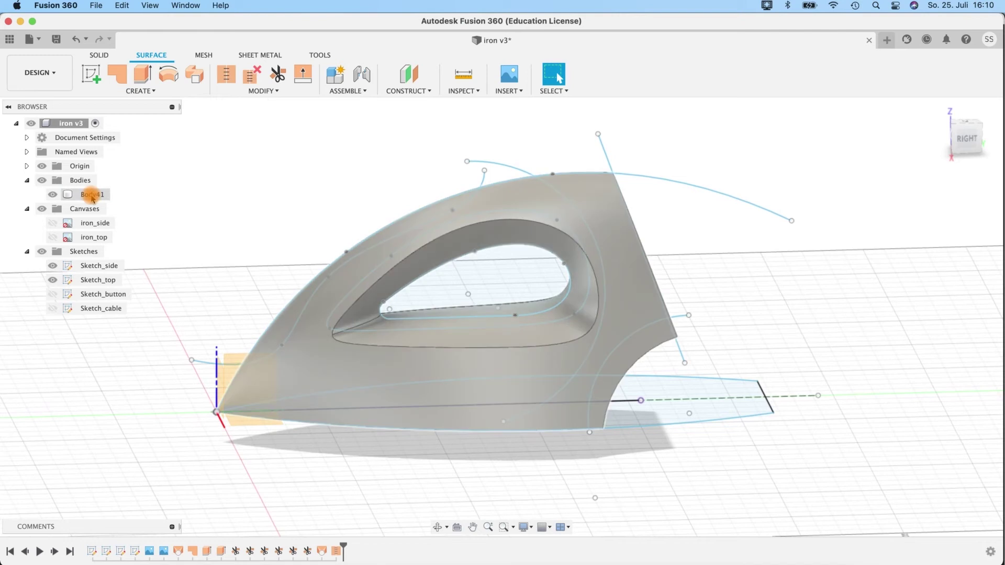
Split the stitched iron body using the front S-shaped curve of Sketch_side as the splitting tool.
left_click(93, 74)
middle_click_drag(595, 224, 507, 194, "shift")
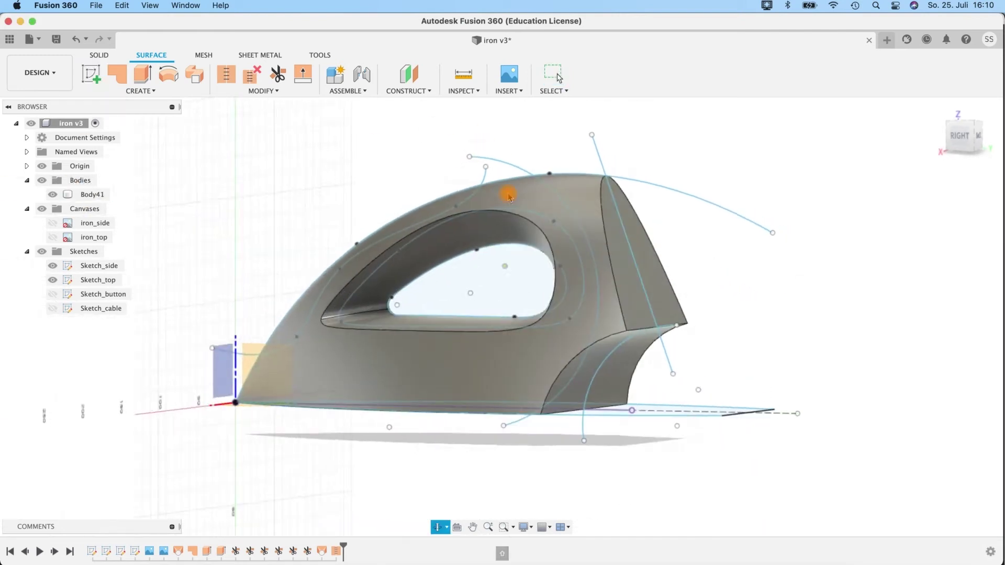
middle_click_drag(367, 190, 417, 215, "shift")
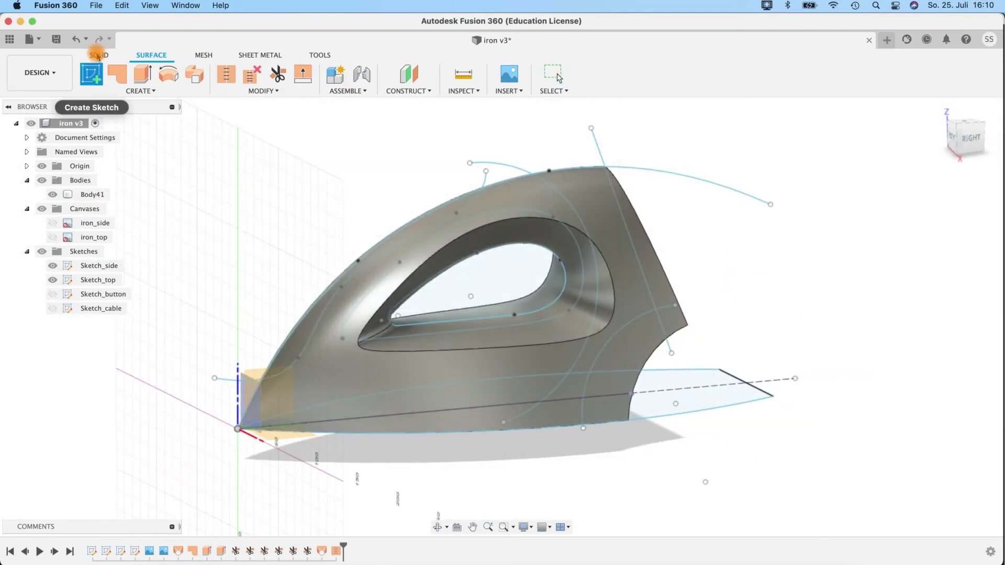
left_click(99, 55)
left_click(950, 212)
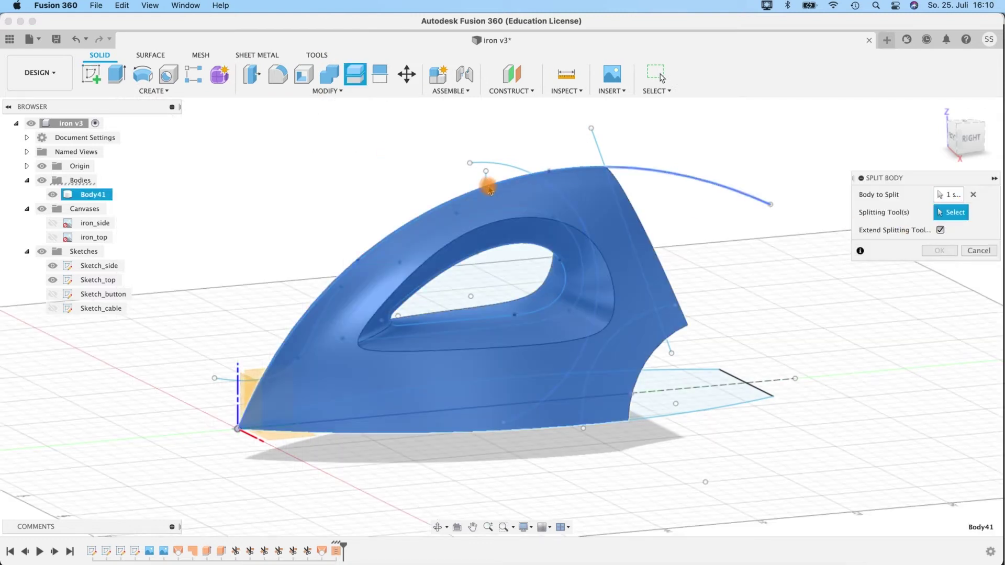
left_click(484, 185)
left_click(949, 251)
middle_click_drag(743, 207, 664, 207, "shift")
key("Escape")
Split the remaining main body along the curve of Sketch_side that runs behind the handle opening.
left_click(355, 74)
left_click(609, 187)
left_click(950, 212)
left_click(525, 166)
middle_click_drag(873, 314, 885, 325, "shift")
left_click(940, 251)
middle_click_drag(832, 298, 725, 323, "shift")
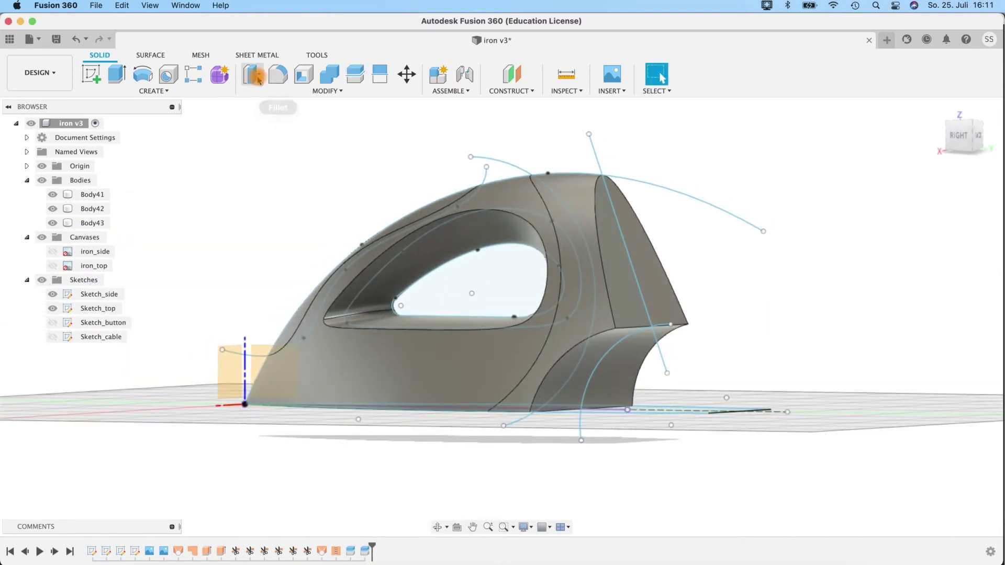
Fillet the rear edge where the slanted back face meets the concave lower cut-out.
left_click(278, 76)
left_click(628, 325)
middle_click_drag(670, 330, 728, 279, "shift")
left_click(939, 383)
middle_click_drag(689, 179, 688, 190, "shift")
scroll(726, 301, "up", 3)
middle_click_drag(664, 300, 733, 298, "shift")
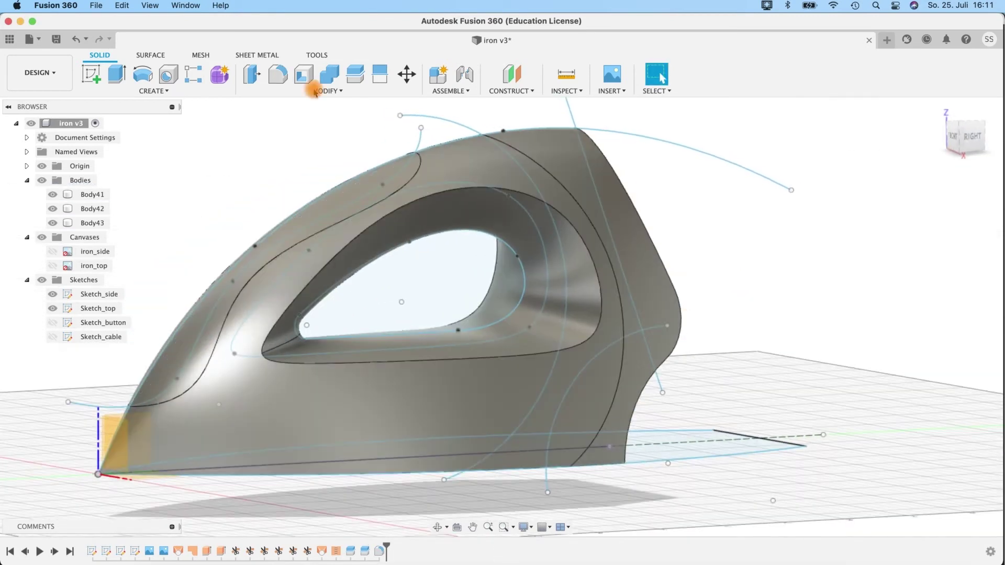
Fillet the outer edges of the handle opening on both sides of the iron with a 5 mm radius.
left_click(278, 74)
left_click(331, 262)
middle_click_drag(332, 256, 406, 173, "shift")
left_click(251, 231)
middle_click_drag(455, 235, 254, 224, "shift")
mouse_move(398, 180)
middle_mouse_down("shift")
mouse_move(366, 201)
mouse_move(376, 172)
mouse_move(392, 183)
middle_mouse_up("shift")
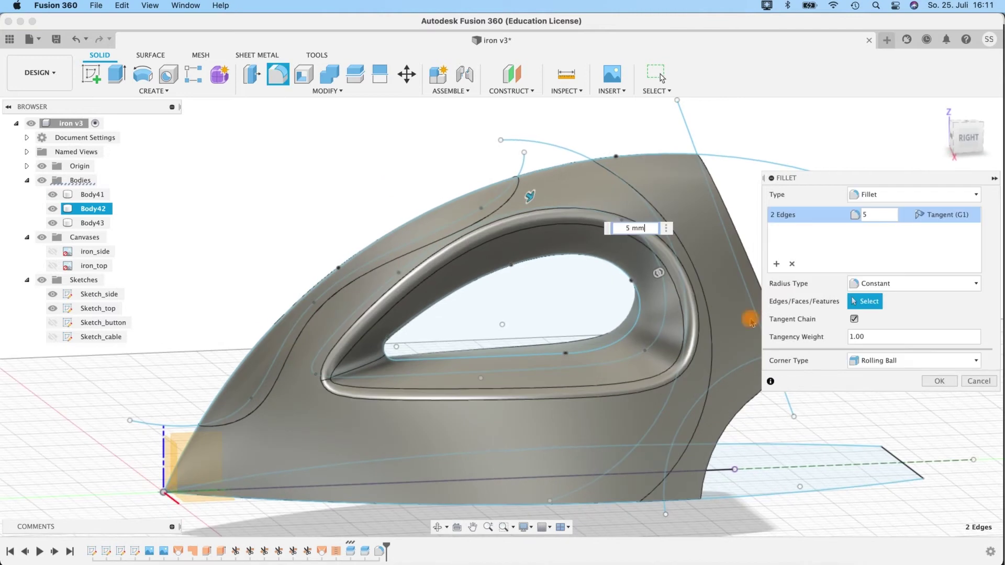
left_click(938, 383)
Hide the sketches Sketch_side and Sketch_top.
mouse_move(786, 258)
middle_mouse_down("shift")
mouse_move(783, 247)
mouse_move(579, 329)
middle_mouse_up("shift")
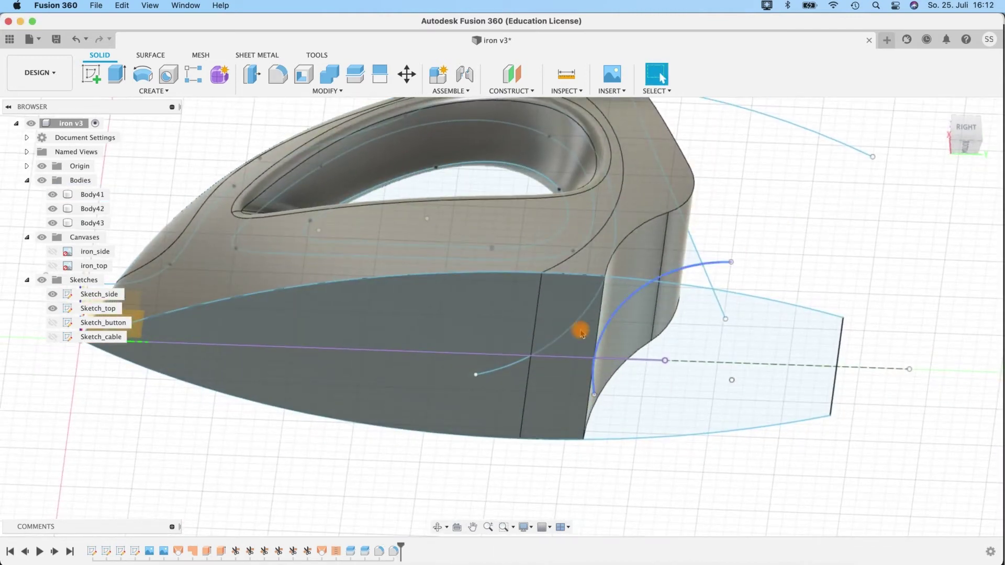
left_click(53, 294)
left_click(53, 308)
middle_click_drag(740, 366, 777, 402, "shift")
Create a sphere of 20 mm diameter centred on the origin as a new body.
left_click(128, 93)
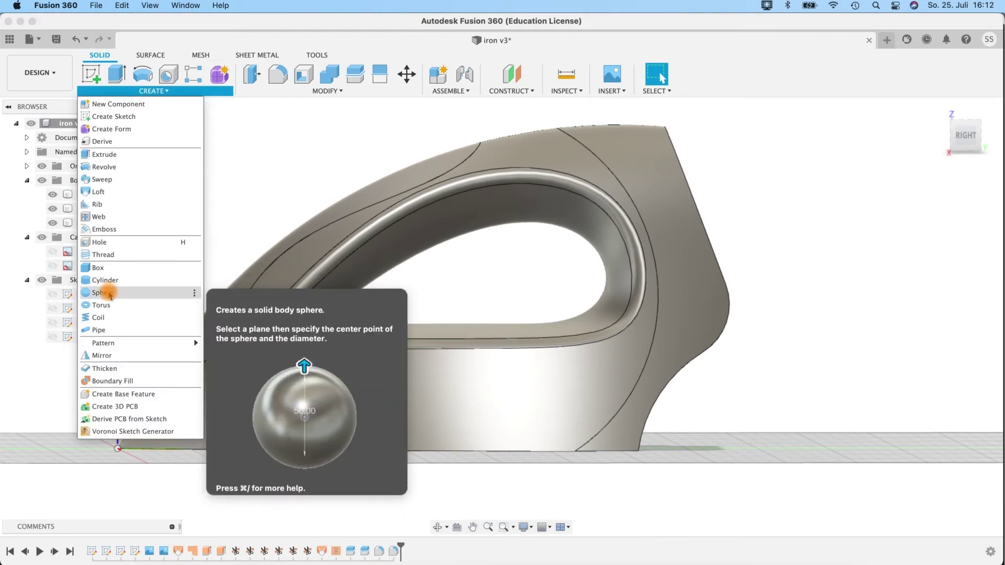
left_click(102, 293)
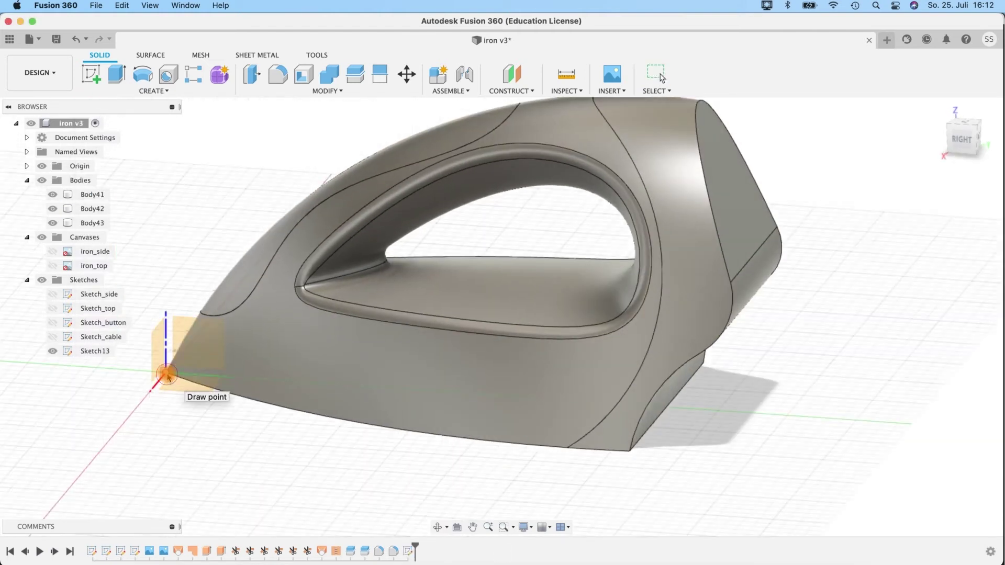
left_click(159, 376)
left_click(166, 375)
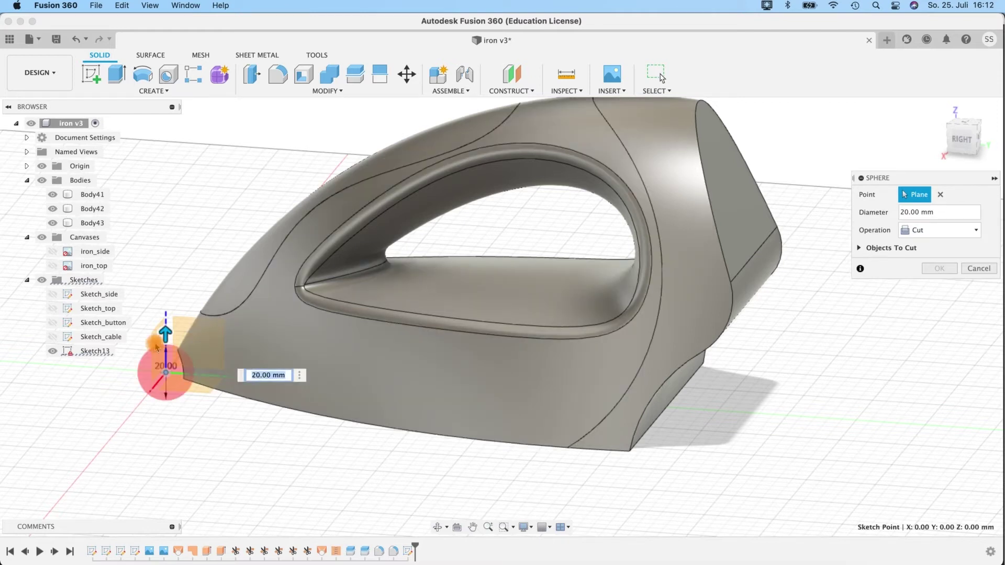
left_click(946, 231)
left_click(934, 283)
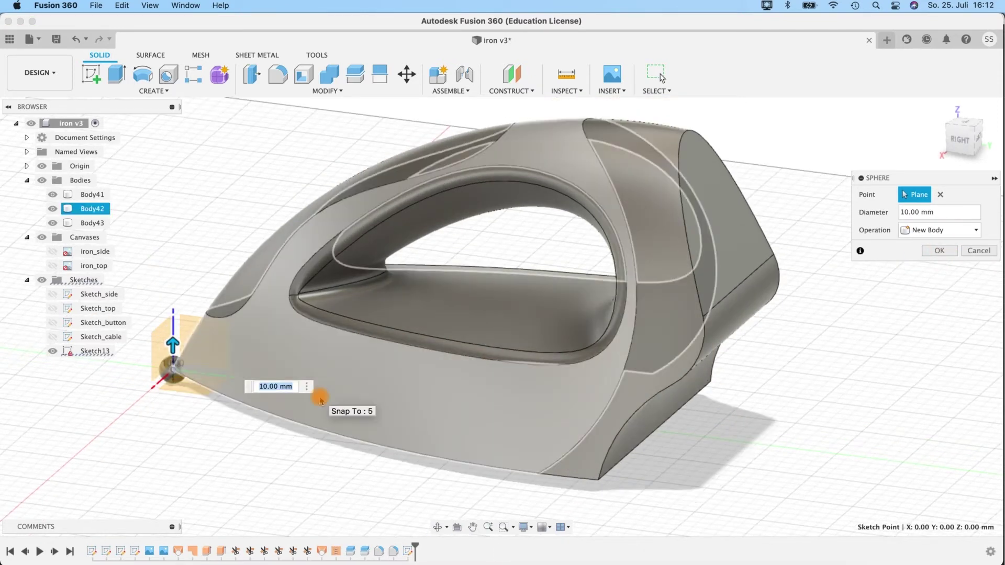
type("20")
key("Return")
Move the sphere about 176 mm in Y and 110 mm in Z, fine-tuning it half-sunk into the rear top of the iron.
left_click(180, 369)
middle_click_drag(183, 373, 345, 294, "shift")
key("m")
left_click_drag(137, 467, 638, 163)
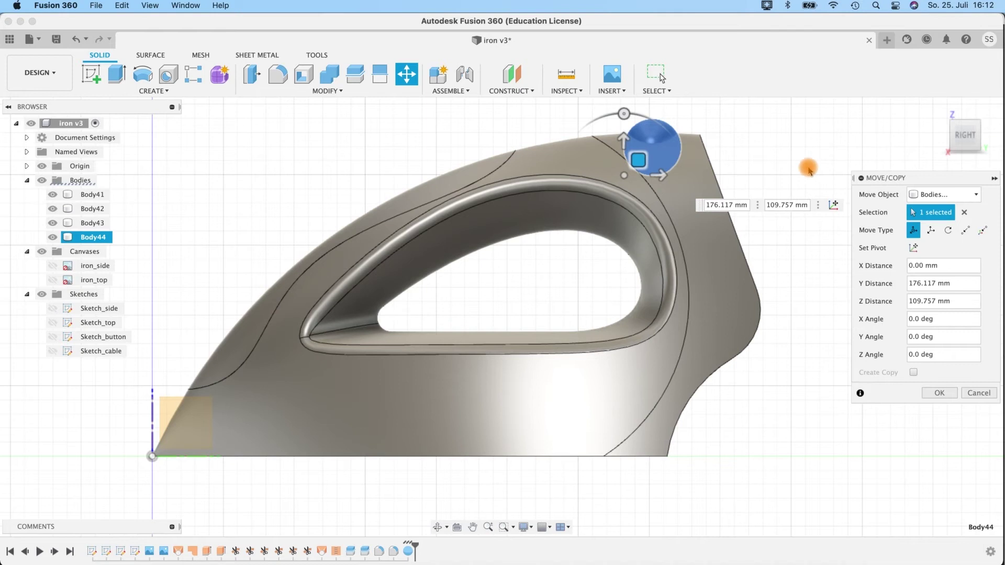
left_click(941, 115)
scroll(613, 225, "up", 3)
middle_click_drag(615, 222, 630, 287, "shift")
left_click_drag(599, 354, 590, 354)
middle_click_drag(682, 280, 683, 260, "shift")
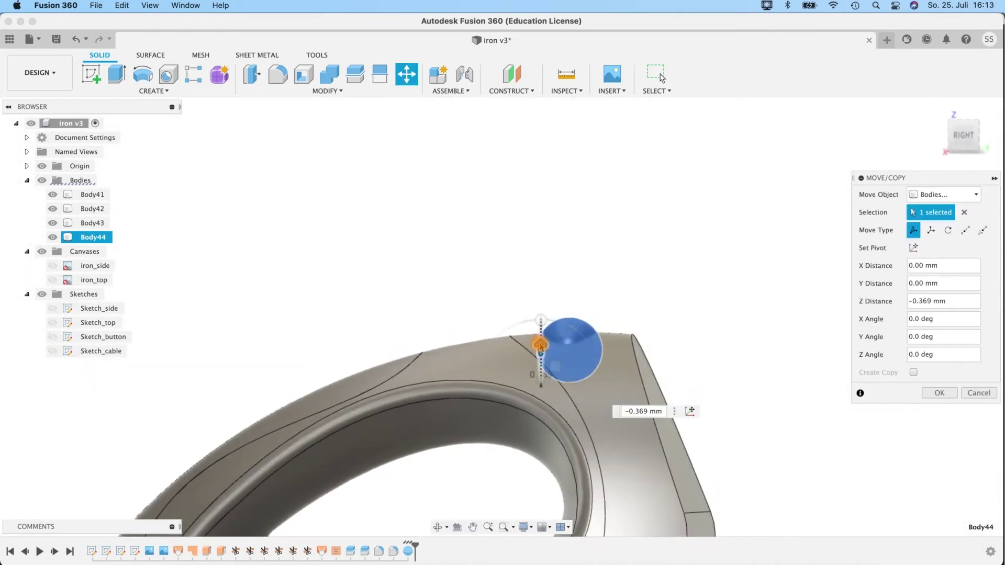
key("Return")
left_click(471, 252)
left_click(351, 84)
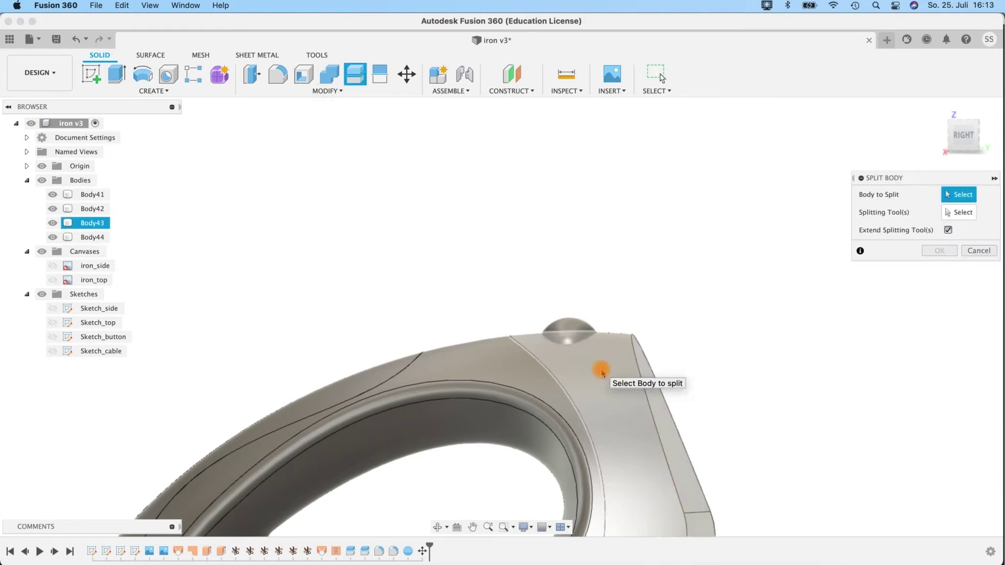
left_click(980, 250)
Combine the rear body Body43 with the sphere as a Cut operation, keeping the sphere as a tool body.
left_click(329, 74)
left_click(644, 429)
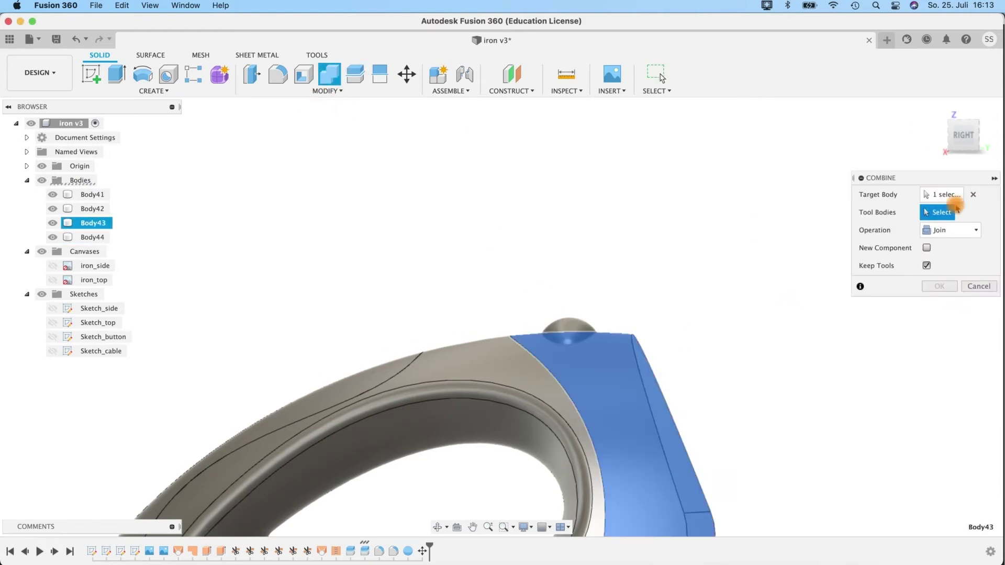
left_click(569, 329)
left_click(949, 230)
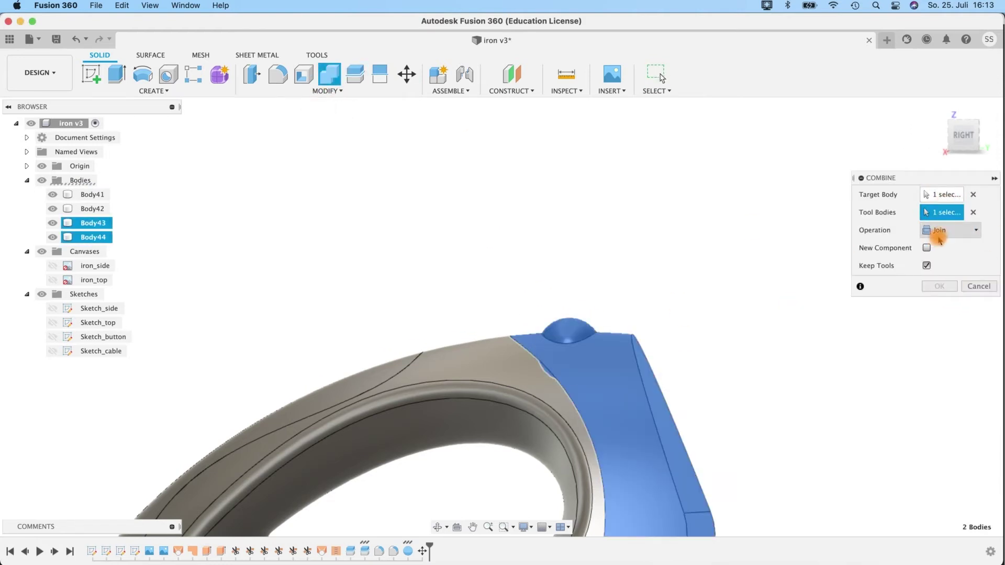
left_click(933, 265)
middle_click_drag(688, 324, 691, 346, "shift")
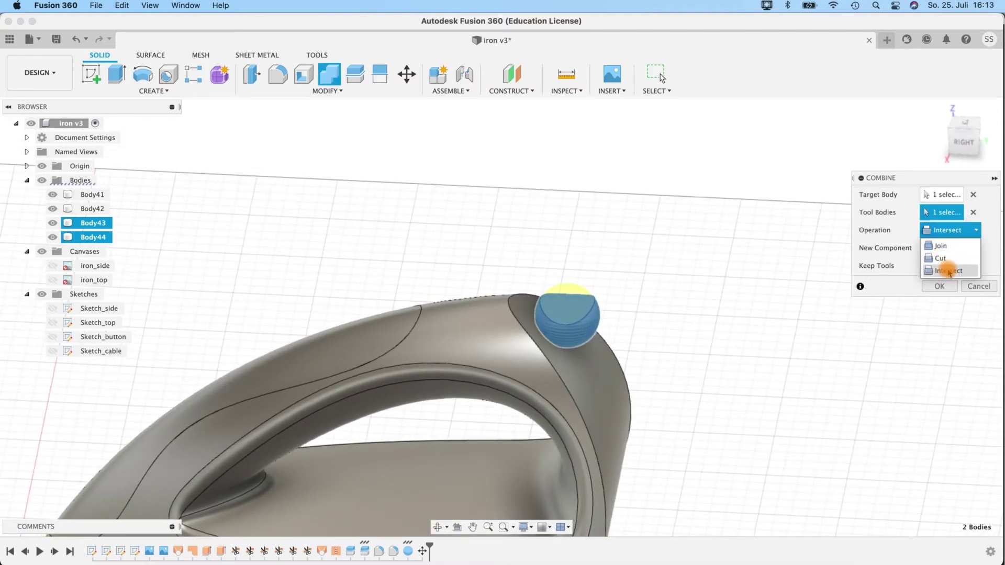
left_click(946, 259)
left_click(947, 287)
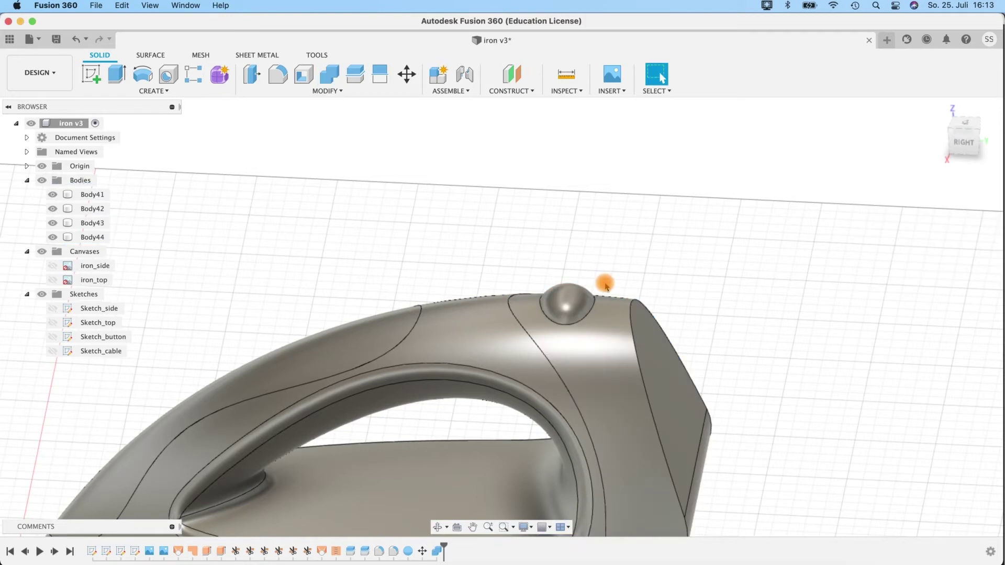
Extrude both bottom faces of the iron 5 mm downward as a new body for the sole plate.
middle_click_drag(751, 331, 863, 181, "shift")
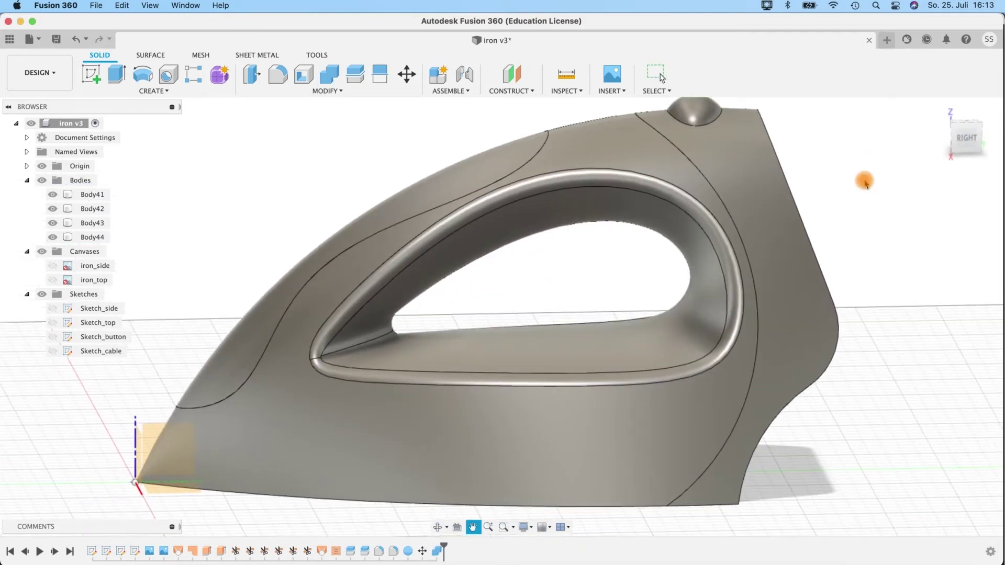
middle_click_drag(649, 361, 648, 141, "shift")
left_click(628, 370)
left_click(660, 370, "shift")
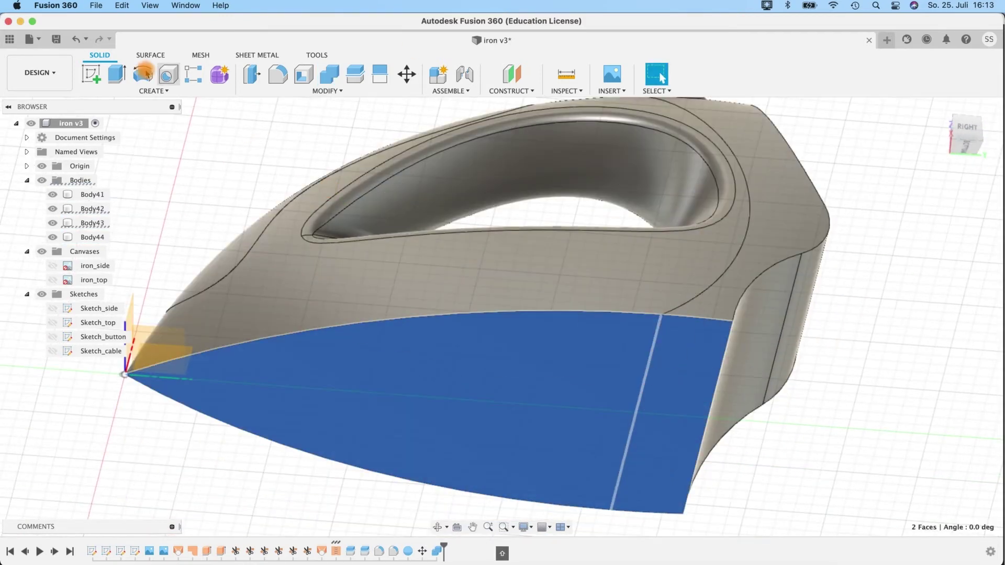
left_click(117, 75)
middle_click_drag(736, 451, 757, 401, "shift")
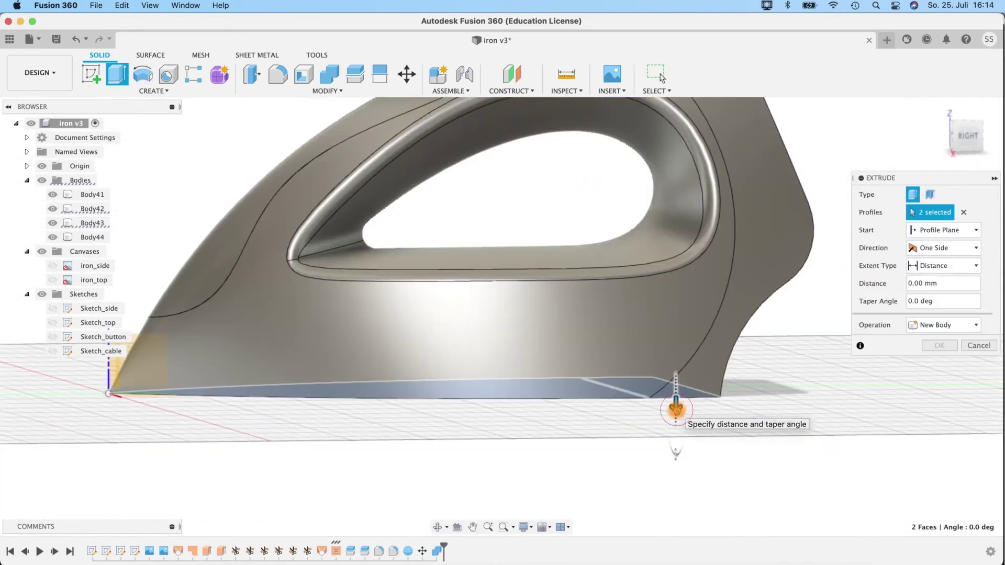
left_click_drag(676, 411, 759, 445)
type("5")
middle_click_drag(785, 386, 848, 359, "shift")
left_click(942, 325)
left_click(937, 374)
left_click(937, 345)
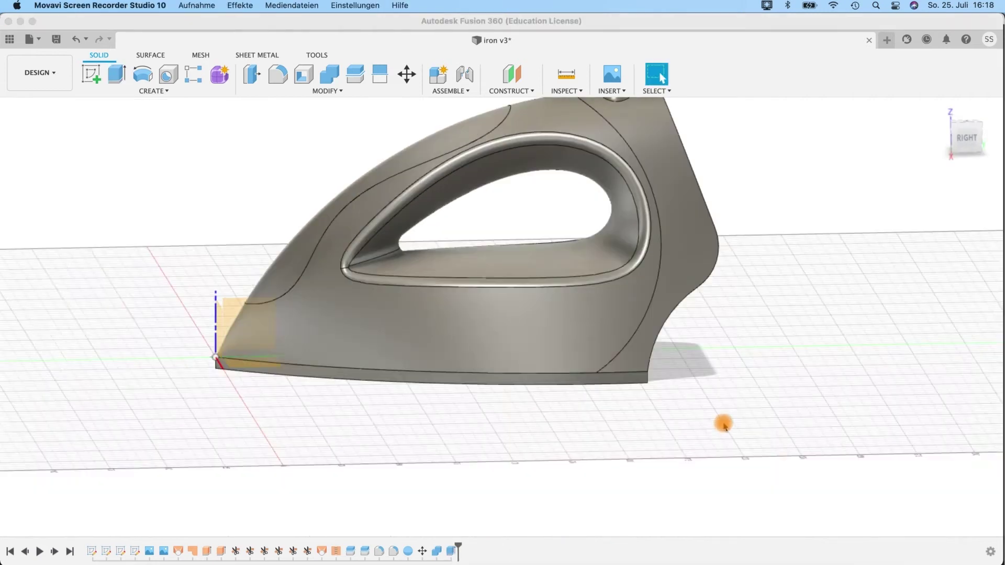
Hide Body41, Body42, Body43 and Body44 so only the sole plate is shown.
left_click(53, 194)
left_click(53, 208)
left_click(53, 223)
left_click(52, 237)
Start a sketch on the top face of the sole plate and project the face's outline into it.
left_click(455, 335)
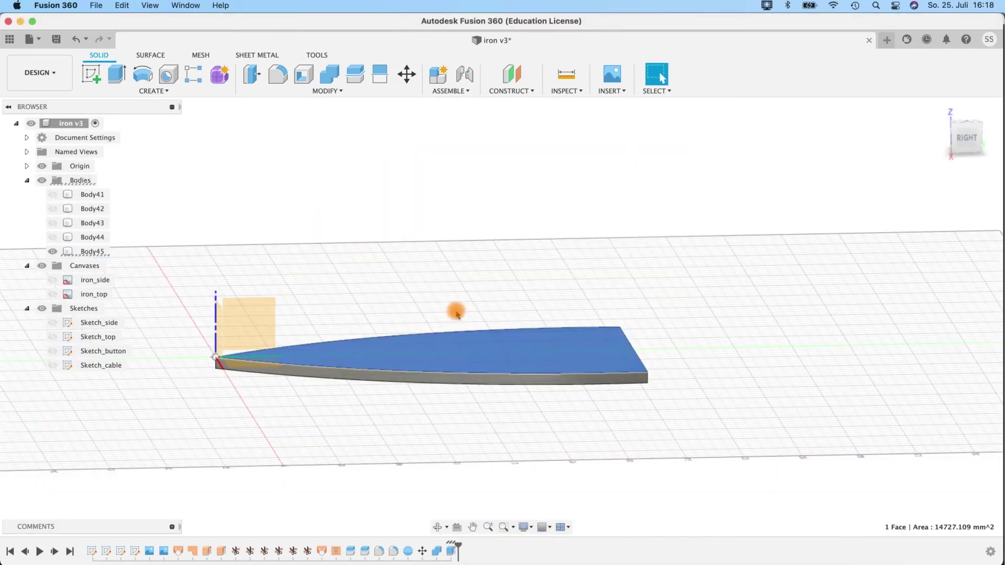
right_click(453, 349)
left_click(439, 412)
left_click(471, 230)
left_click(154, 91)
mouse_move(120, 293)
left_click(225, 287)
left_click(413, 273)
left_click(793, 251)
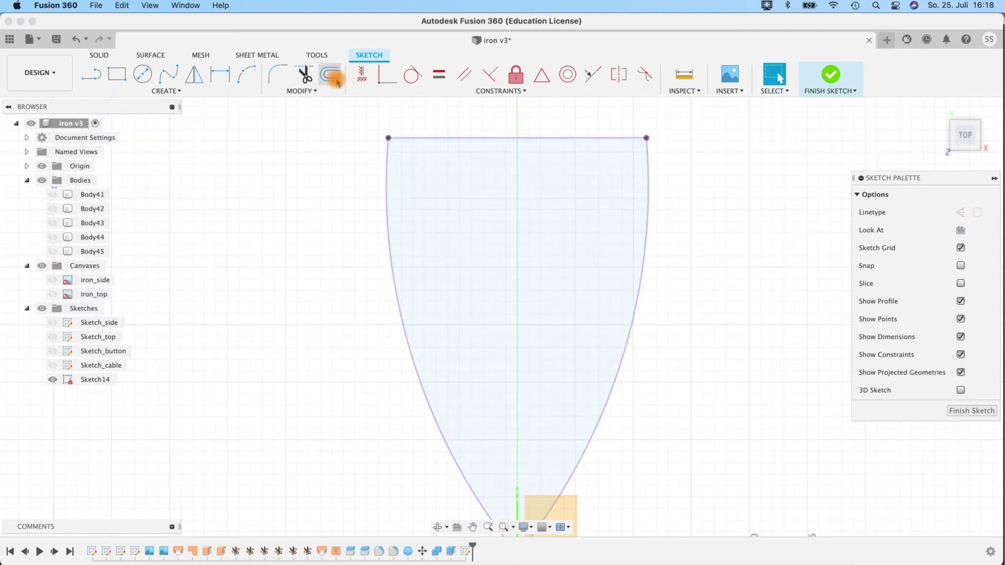
Offset the projected outline 2 mm inward and finish the sketch.
left_click(329, 74)
left_click(452, 217)
type("-2")
left_click(801, 272)
scroll(723, 316, "down", 2)
left_click(829, 81)
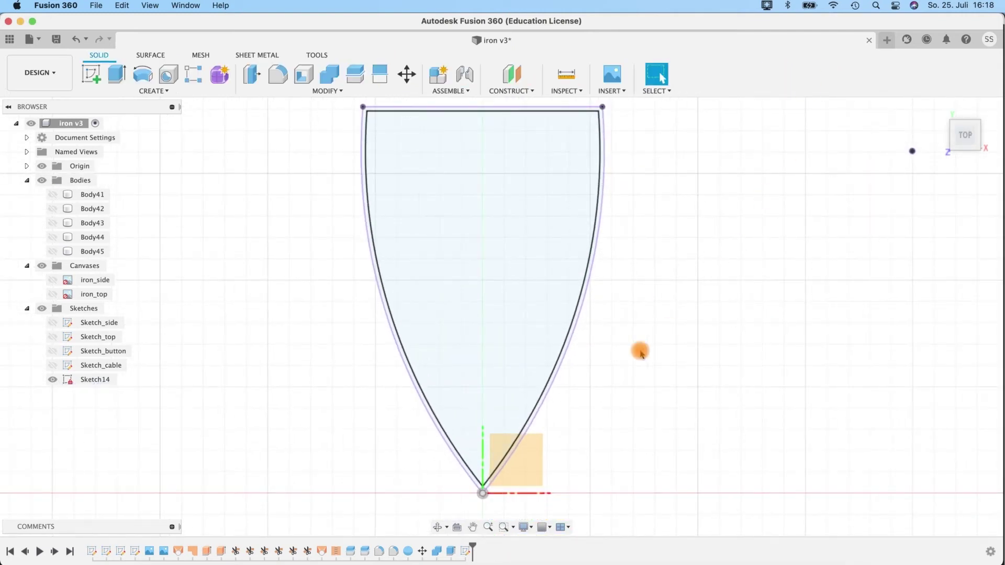
Show the sole plate and cut the narrow rim profile of the sketch 2 mm deep into its top.
left_click(52, 252)
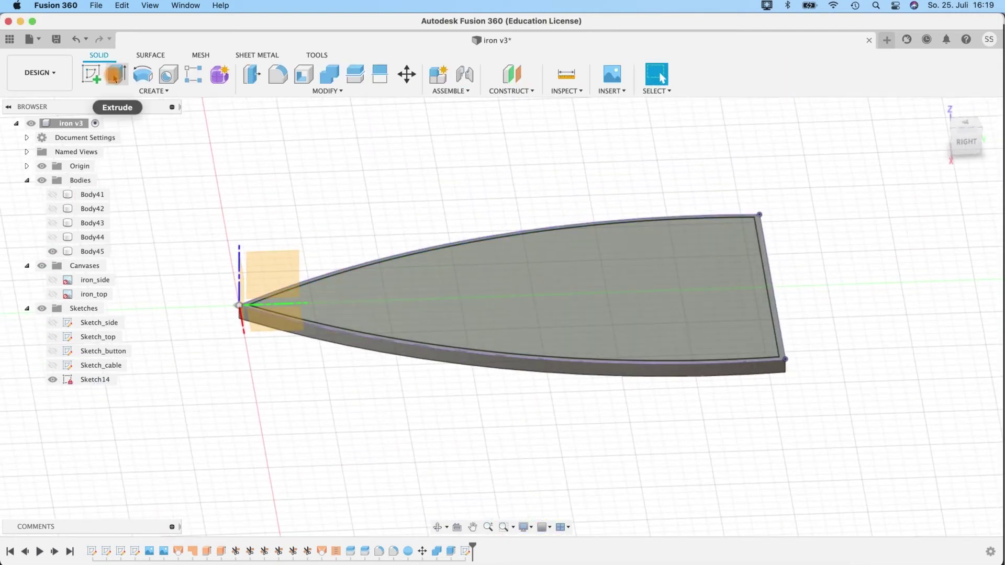
left_click(114, 75)
left_click(332, 275)
type("-2")
middle_click_drag(361, 429, 356, 381, "shift")
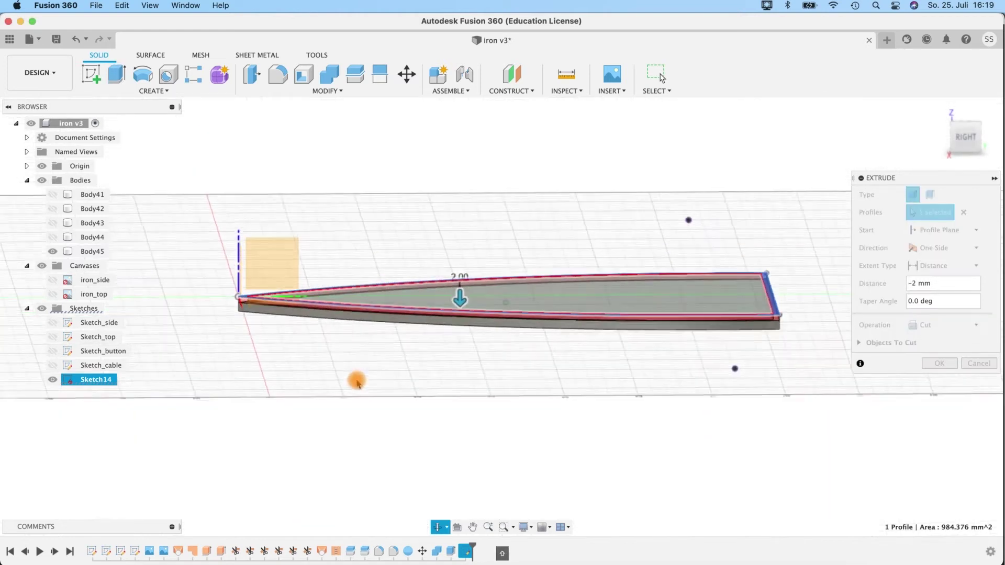
key("Return")
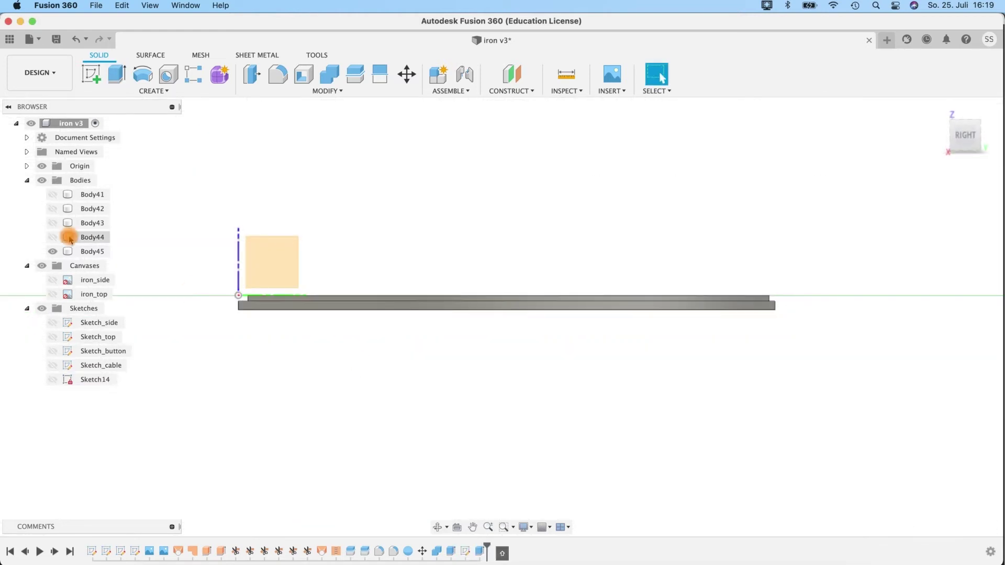
Show Body41, Body42, Body43 and Body44 again.
left_click(53, 237)
left_click(53, 223)
left_click(52, 208)
left_click(53, 194)
middle_click_drag(190, 294, 400, 329, "shift")
Offset the curved side of the sole plate outward by 2 mm.
left_click(251, 74)
left_click(241, 325)
type("2")
middle_click_drag(481, 340, 406, 361, "shift")
left_click(948, 253)
Offset the flat rear face of the sole plate outward by 2 mm.
middle_click_drag(801, 402, 515, 323, "shift")
scroll(523, 319, "up", 2)
left_click(532, 315)
type("q")
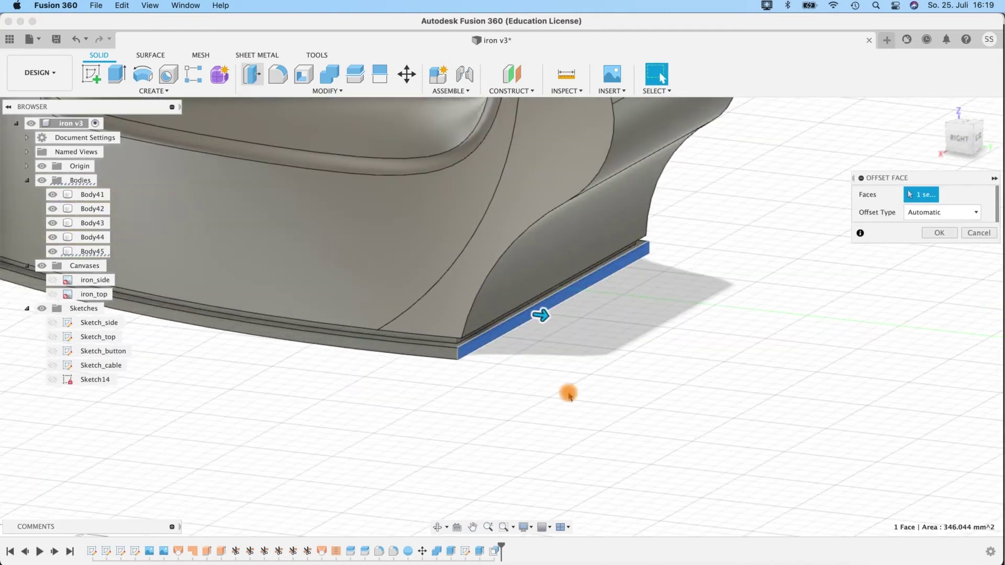
type("2")
key("Return")
Fillet the edge chain around the back of the rear body Body43 with a 5 mm radius.
scroll(510, 431, "down", 5)
middle_click_drag(509, 430, 651, 385, "shift")
left_click(275, 78)
scroll(648, 282, "up", 3)
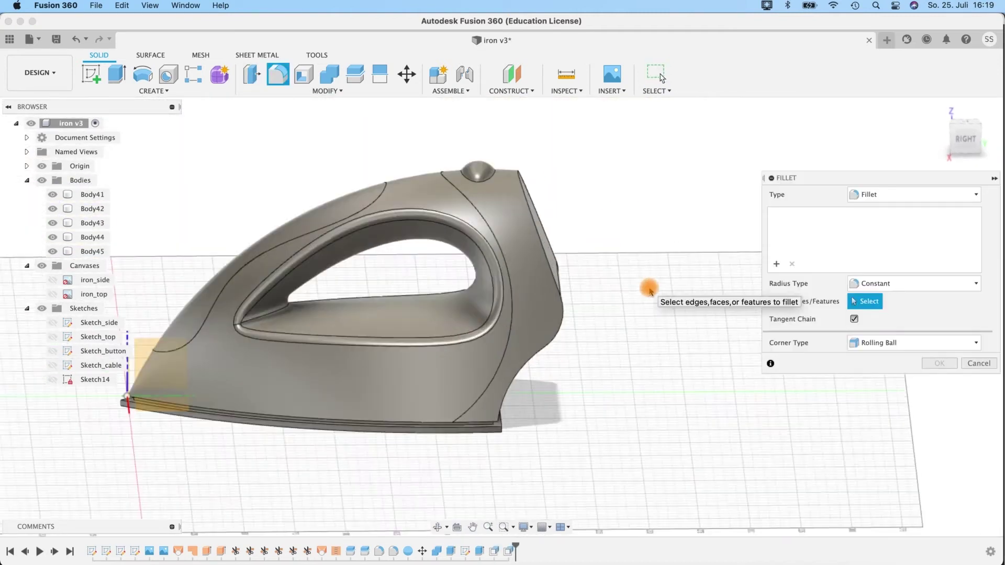
middle_click_drag(648, 288, 575, 277, "shift")
left_click(522, 227)
type("1")
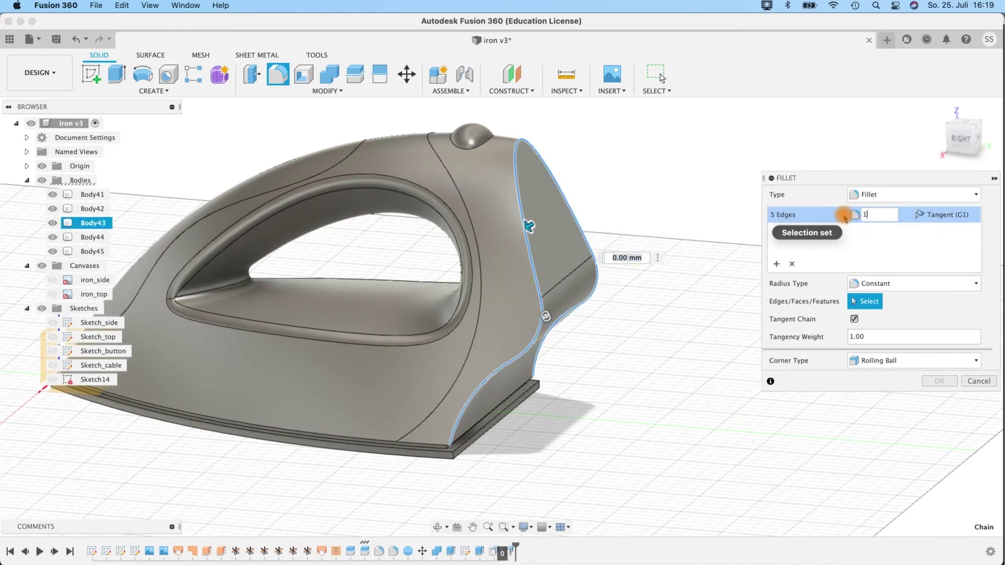
type(".0")
middle_click_drag(623, 361, 656, 349, "shift")
left_click_drag(861, 214, 877, 215)
type("5")
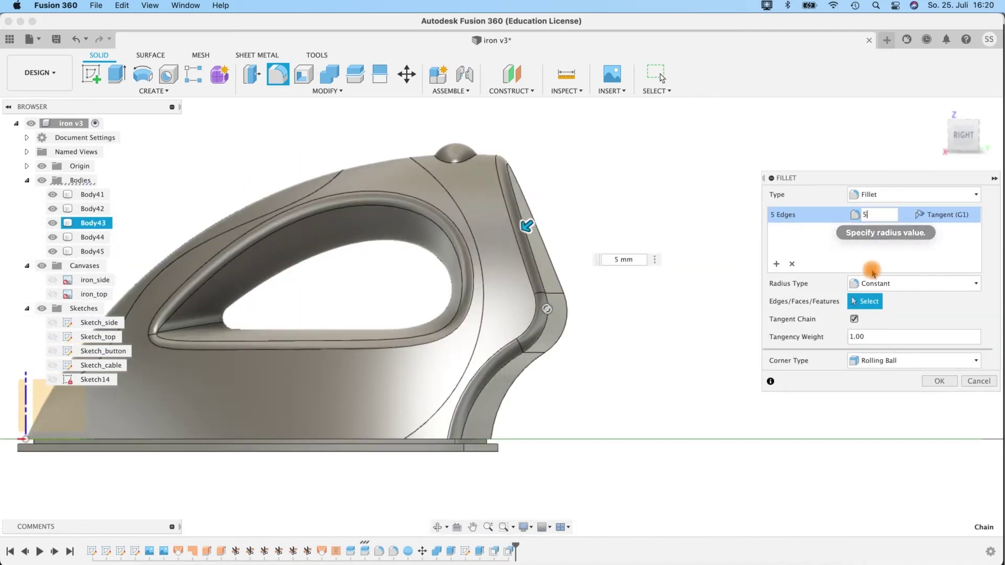
key("Return")
Fillet the curved border edge of the front body Body41 with a 0.20 mm radius.
middle_click_drag(595, 180, 467, 242, "shift")
scroll(466, 243, "up", 5)
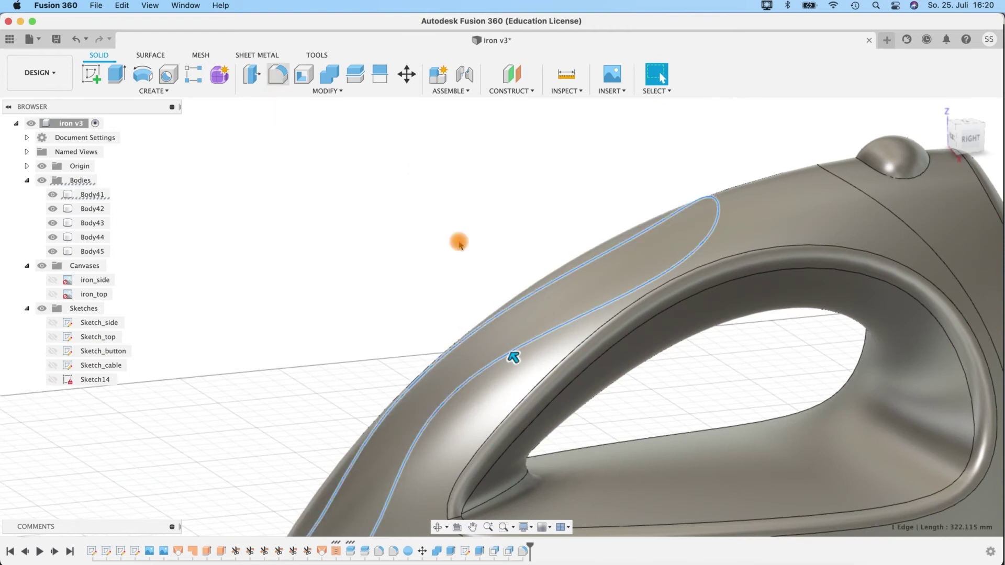
key("f")
left_click(875, 214)
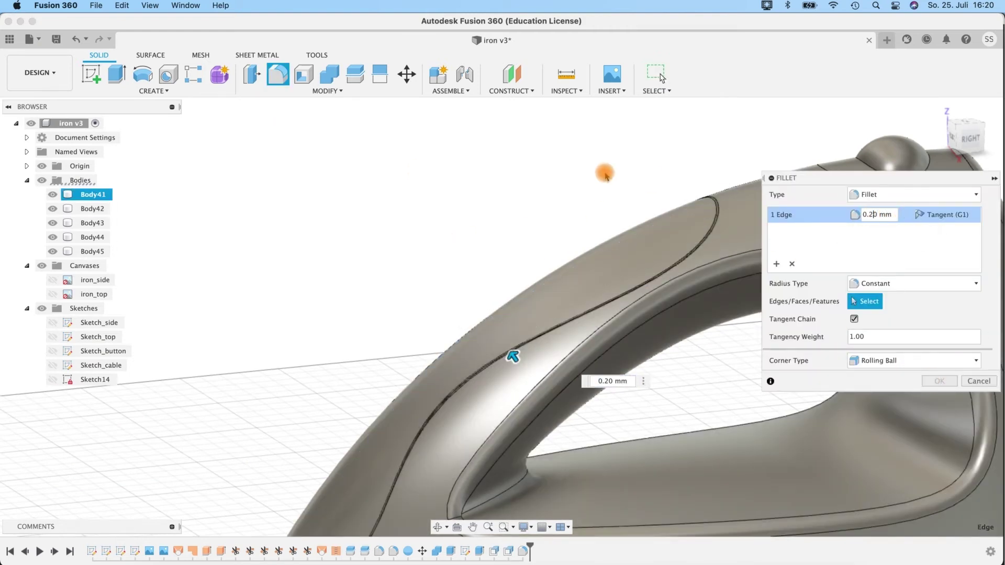
left_click(940, 381)
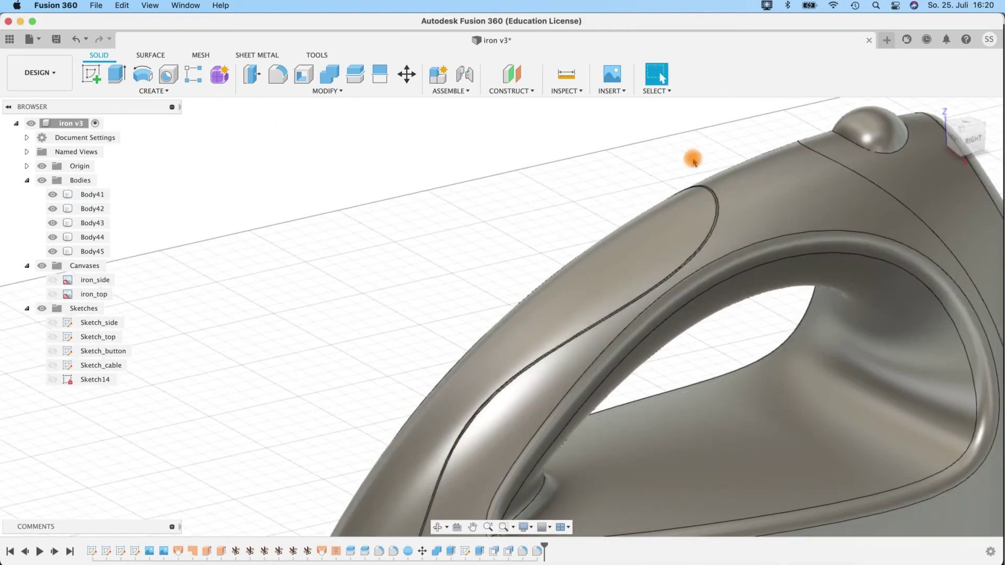
Fillet the curved edge of the middle body Body42 along the front part with a 0.2 mm radius.
scroll(693, 157, "up", 5)
key("f")
left_click(698, 200)
type("0.2")
left_click(937, 382)
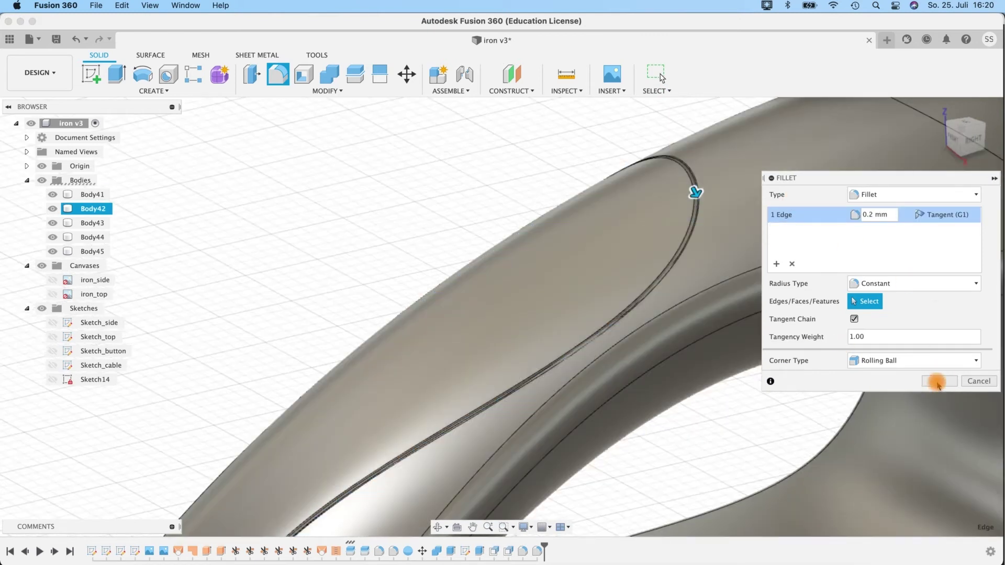
Fillet the rear border edge of the middle body Body42 with a 0.20 mm radius.
scroll(775, 275, "down", 4)
middle_click_drag(717, 222, 566, 215)
left_click(517, 191)
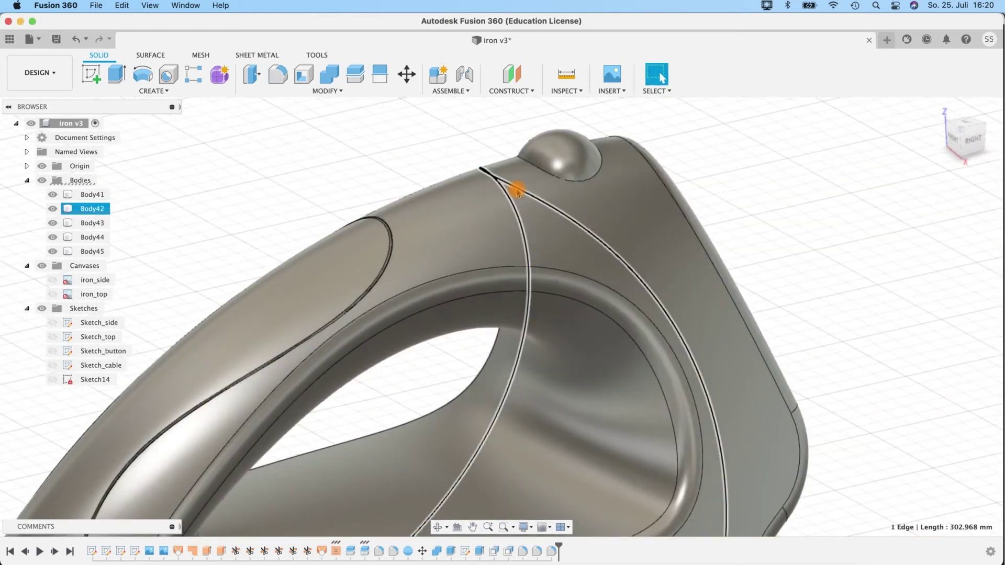
key("f")
left_click(881, 216)
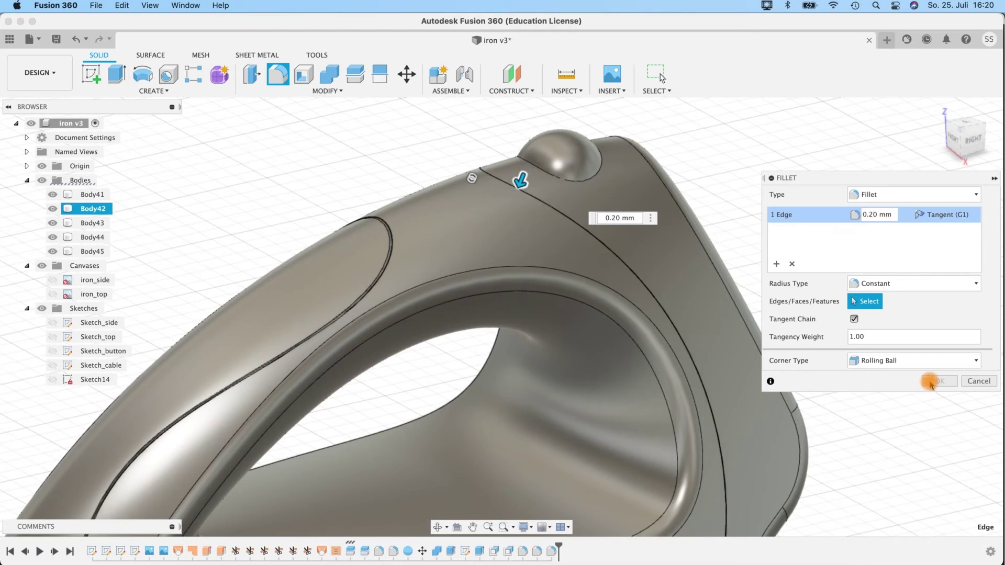
left_click(933, 381)
Fillet the adjoining front border edge of the rear body Body43 with a 0.20 mm radius.
left_click(529, 193)
key("f")
left_click(744, 248)
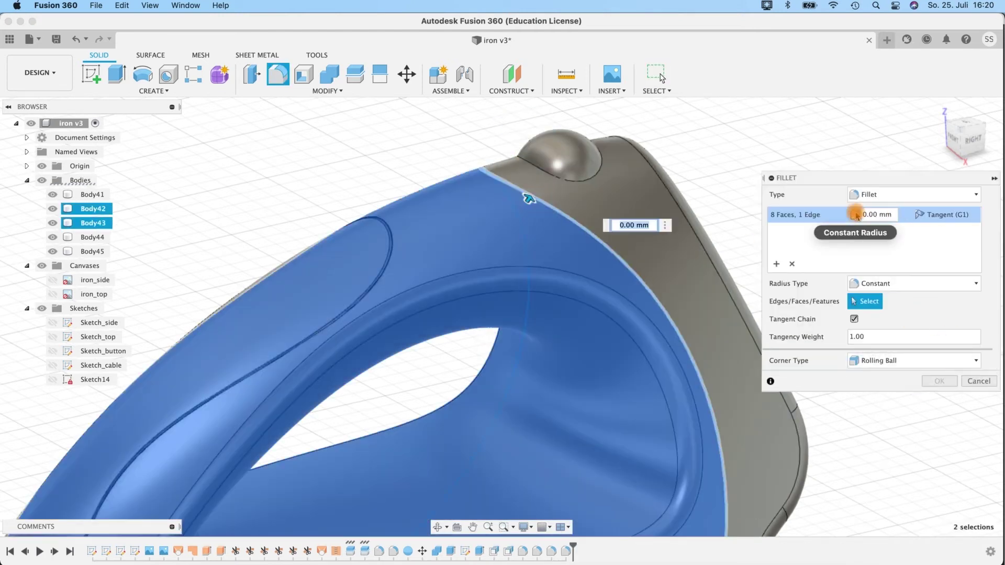
middle_click_drag(726, 200, 673, 218, "shift")
middle_click_drag(821, 136, 536, 346, "shift")
left_click(536, 345)
scroll(588, 267, "up", 5)
middle_click_drag(614, 330, 512, 254, "shift")
left_click(951, 380)
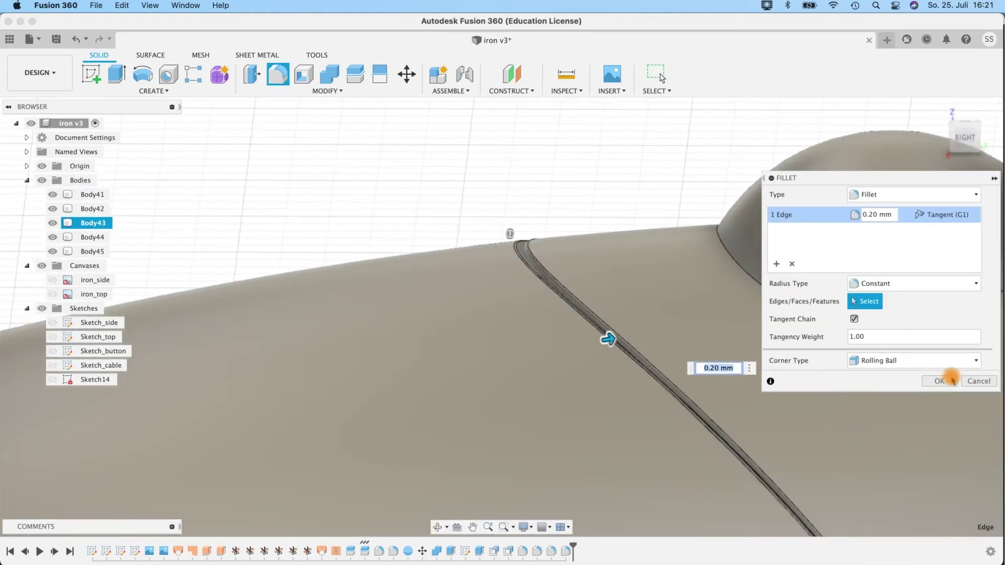
Fillet the edge of the rear body Body43 around the spherical knob with a 0.30 mm radius.
left_click(740, 282)
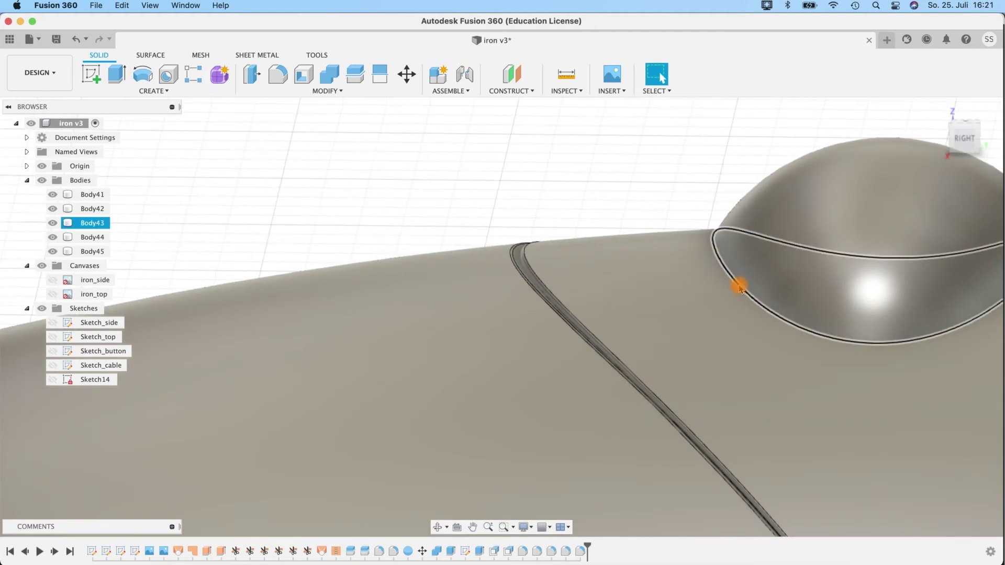
left_click(277, 75)
left_click(870, 215)
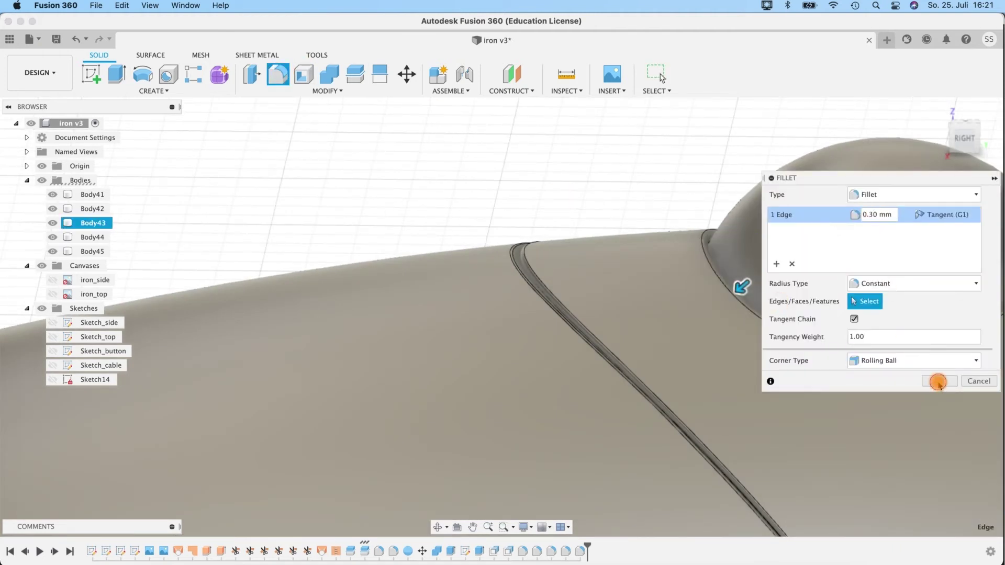
middle_click_drag(603, 192, 413, 144)
left_click(943, 378)
Start an extrusion of the Sketch_button circle, using the inner face of the handle opening as the start object.
scroll(370, 217, "down", 4)
middle_click_drag(787, 335, 843, 388)
scroll(848, 382, "down", 5)
middle_click_drag(874, 137, 872, 166, "shift")
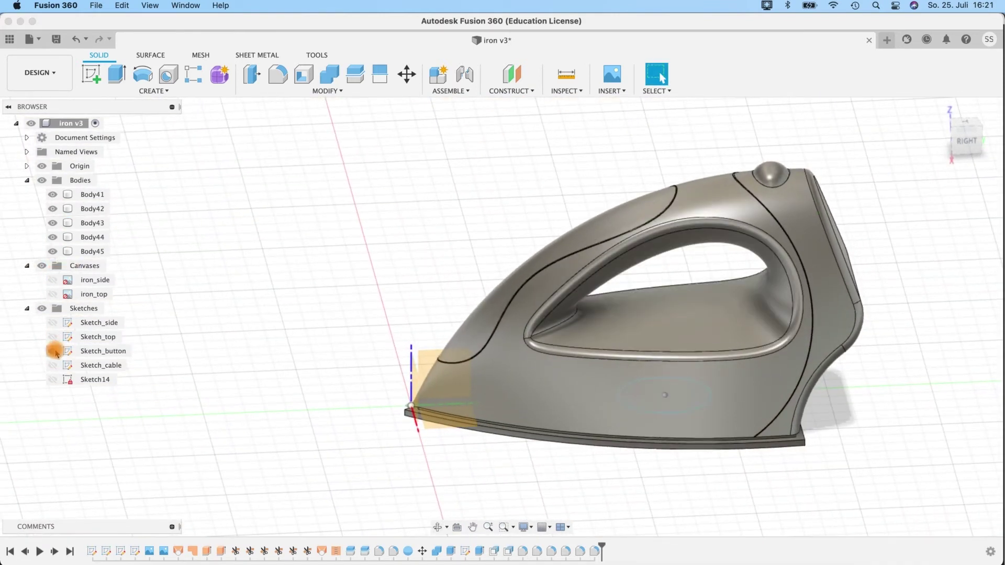
left_click(117, 74)
left_click(667, 406)
left_click(976, 230)
left_click(932, 273)
left_click(679, 320)
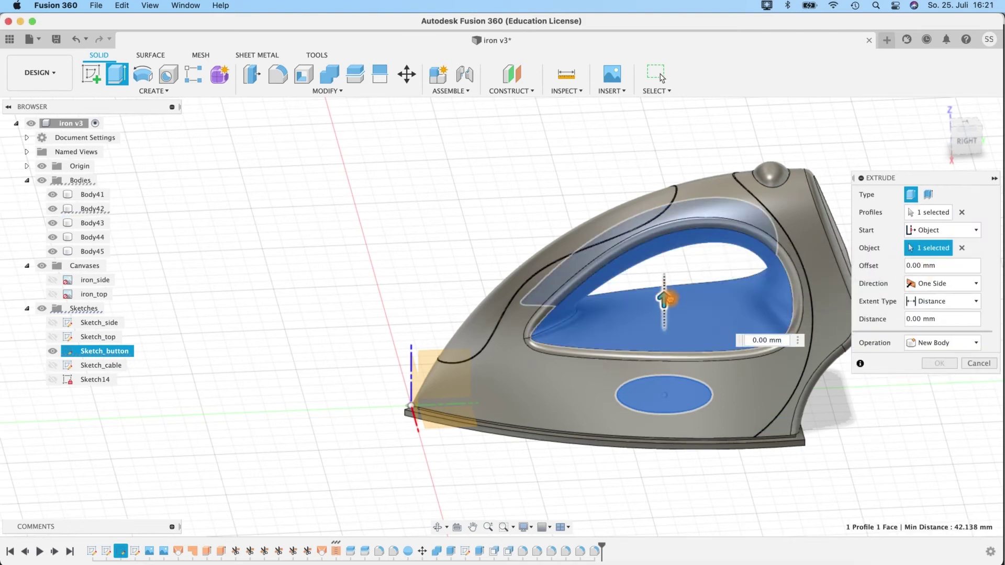
Extrude the button circle 2 mm upward from the handle opening's floor as a new body.
middle_click_drag(480, 204, 353, 184)
middle_click_drag(778, 445, 754, 393, "shift")
scroll(740, 390, "up", 4)
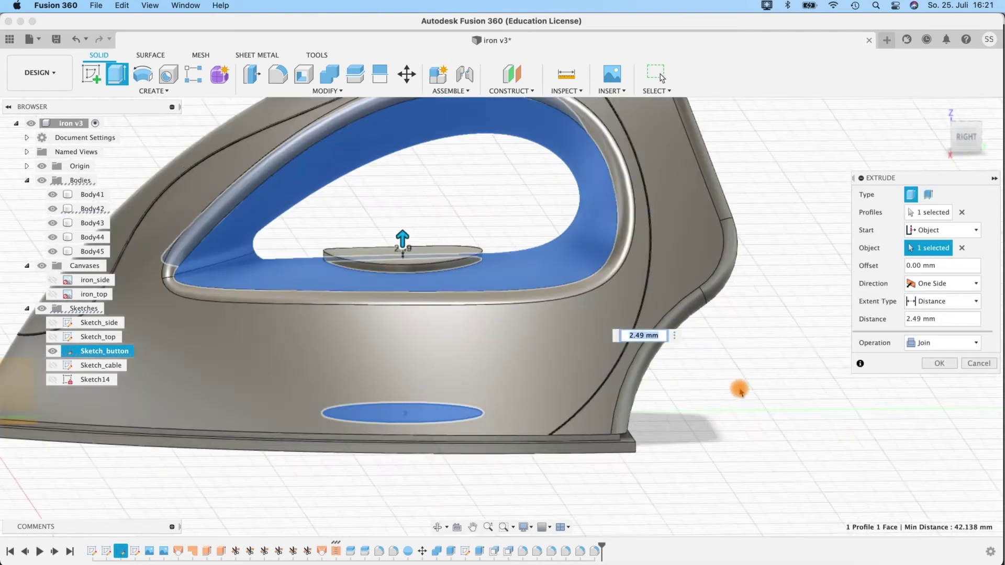
left_click(429, 246)
key("Return")
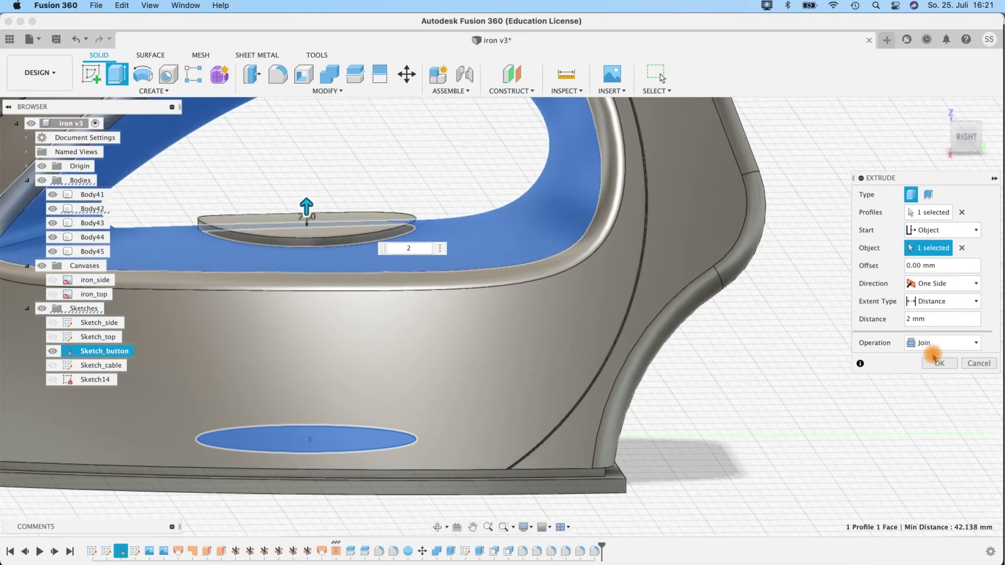
left_click(934, 345)
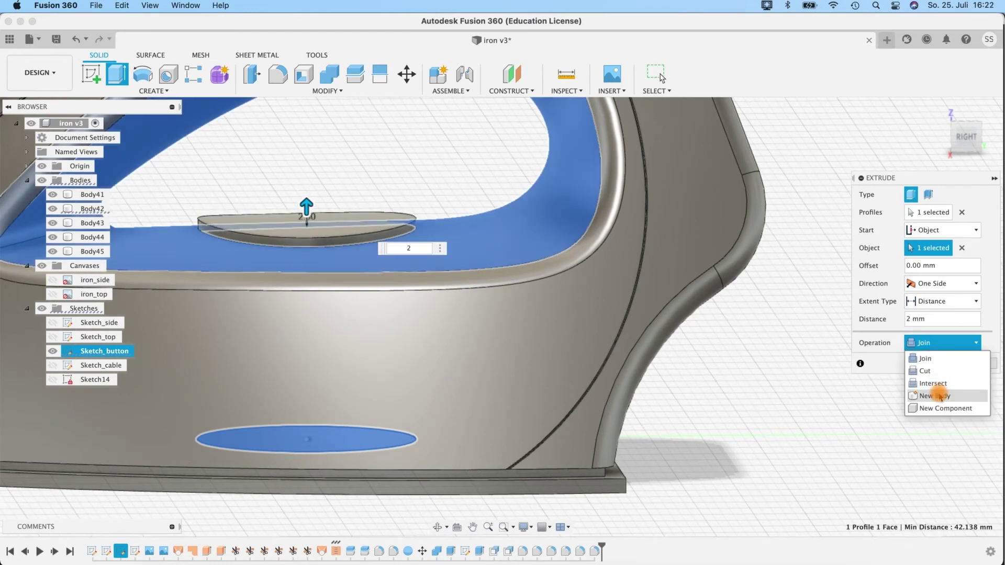
left_click(936, 396)
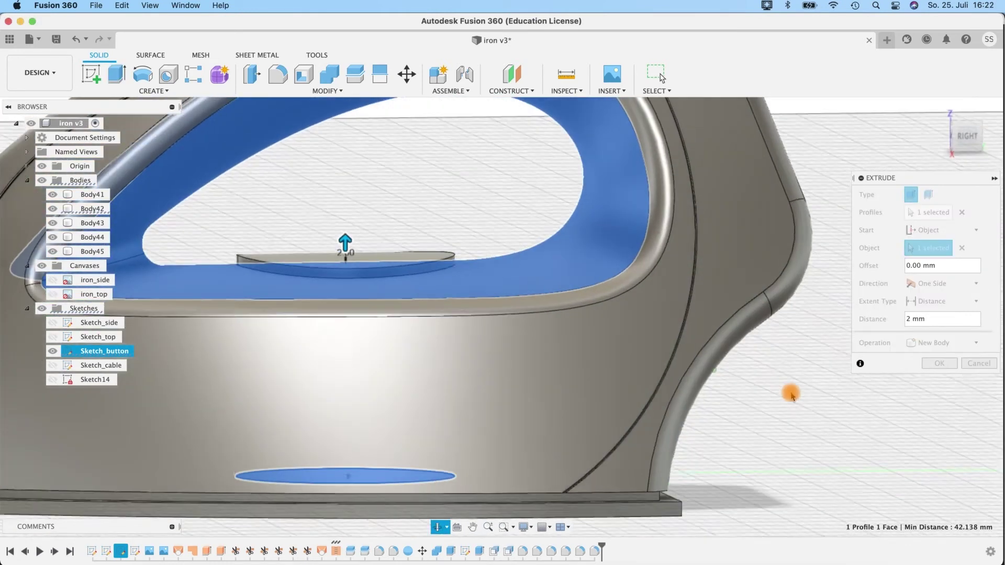
left_click(936, 363)
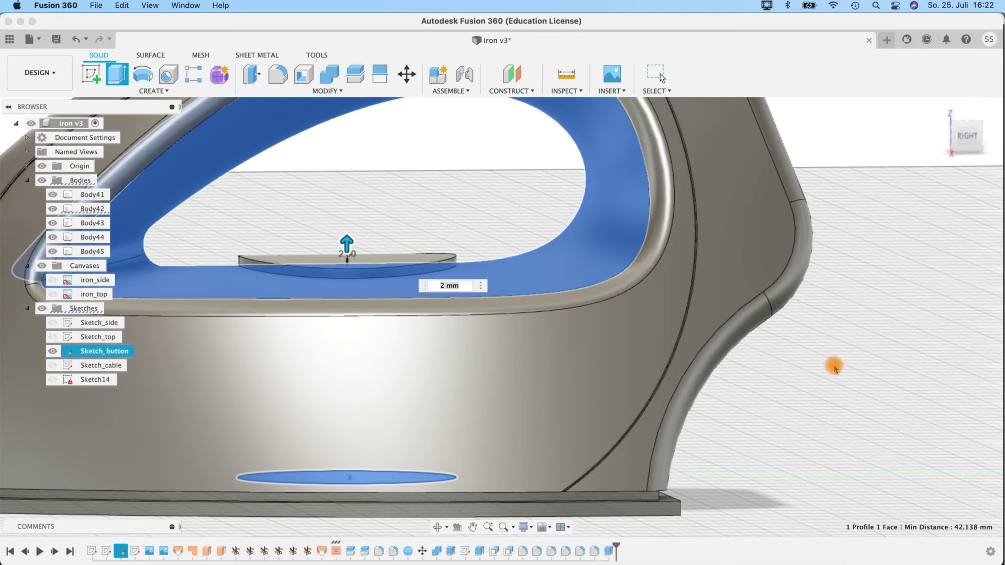
Create an offset plane 48 mm above the Sketch_button profile.
scroll(801, 415, "down", 5)
middle_click_drag(522, 528, 514, 535, "shift")
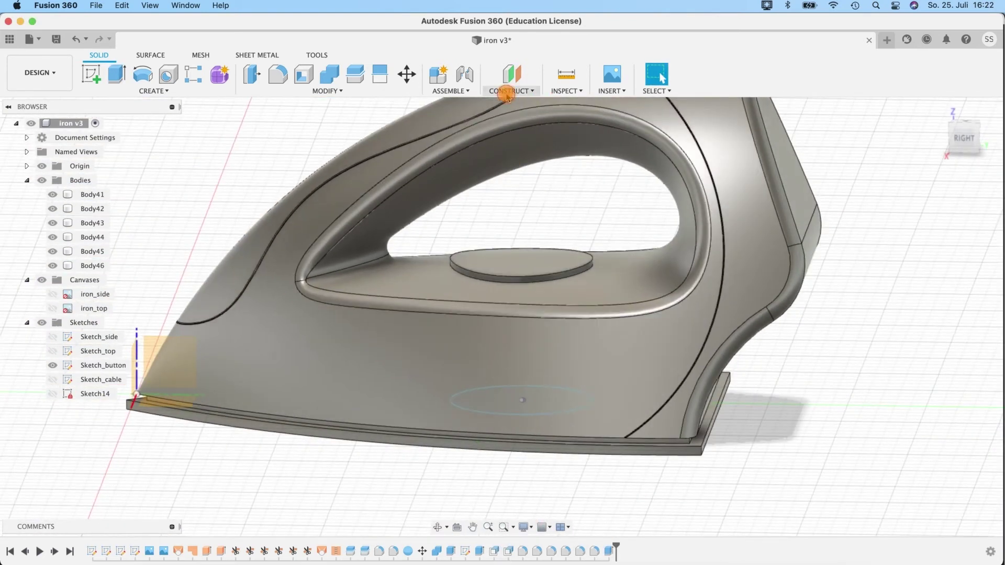
left_click(508, 91)
left_click(511, 107)
left_click(504, 403)
left_click_drag(522, 393, 528, 223)
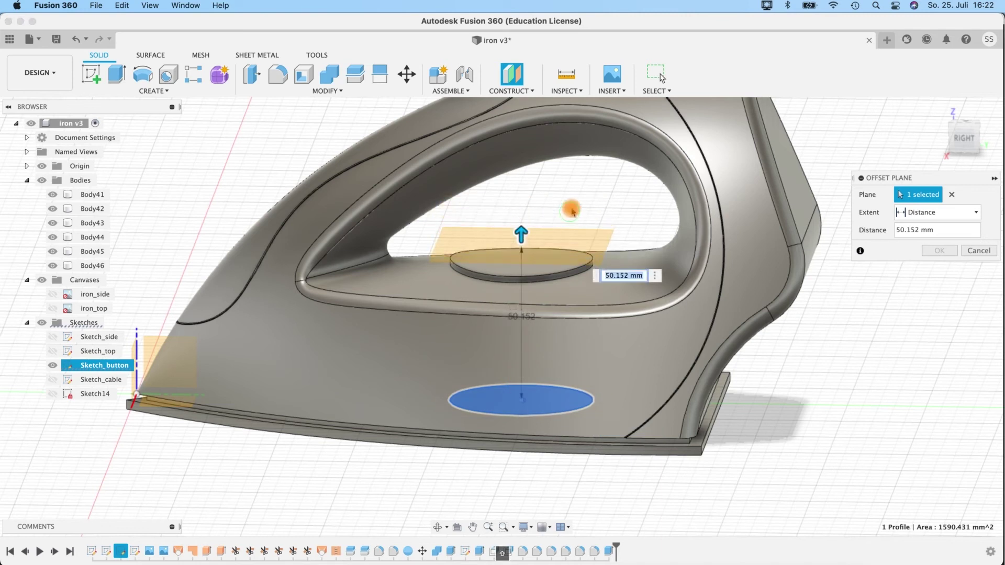
middle_click_drag(572, 208, 522, 229, "shift")
left_click_drag(521, 238, 521, 240)
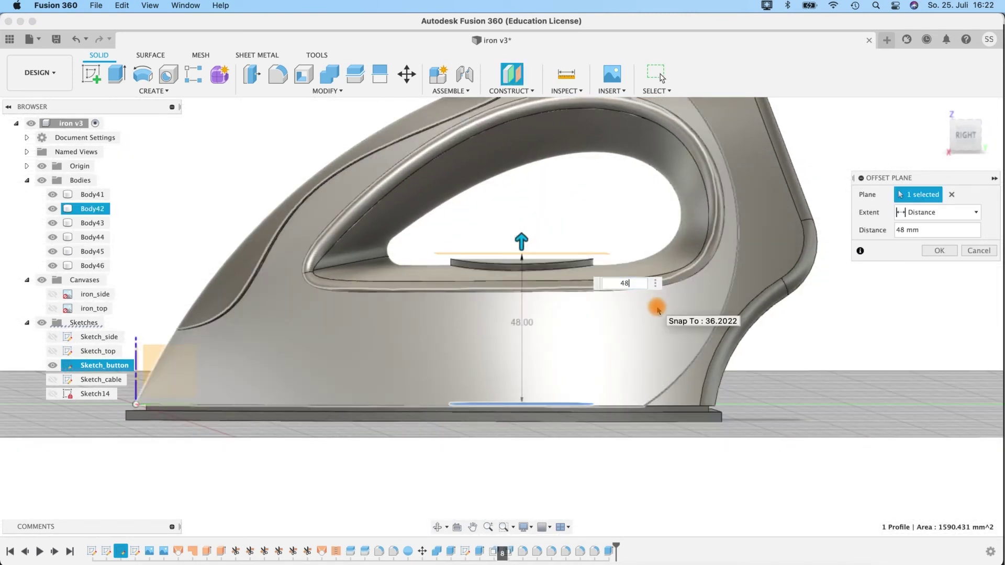
left_click(936, 248)
Sketch a 42 mm diameter circle on the offset plane, centred on the button disc, and finish the sketch.
middle_click_drag(506, 242, 500, 261, "shift")
right_click(495, 232)
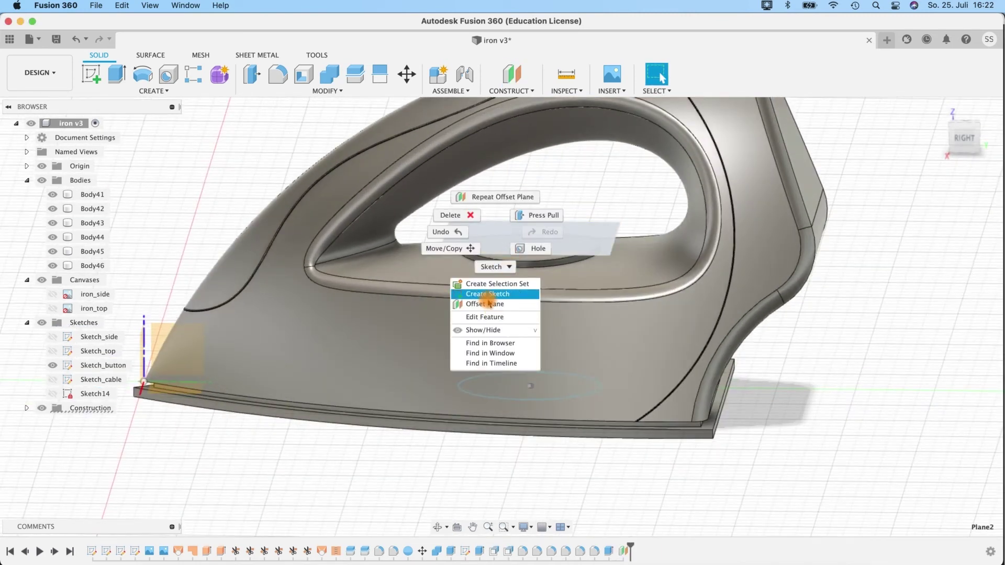
left_click(487, 294)
left_click(143, 74)
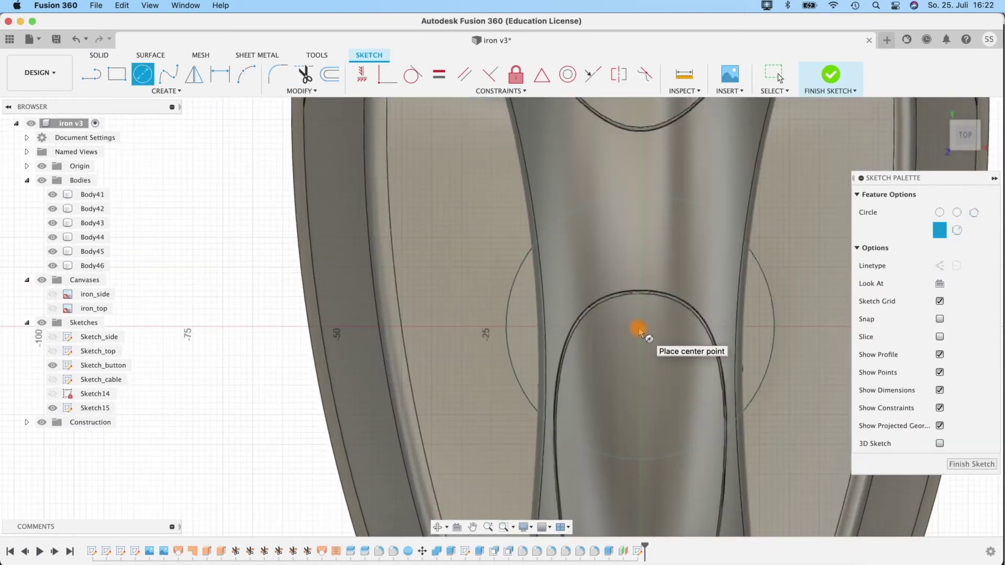
left_click(639, 332)
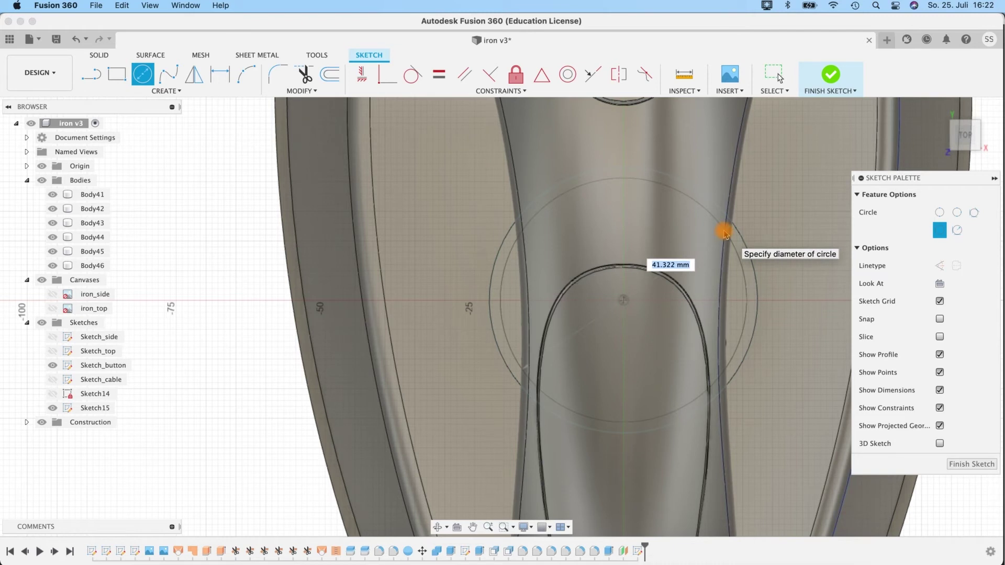
type("42")
key("Return")
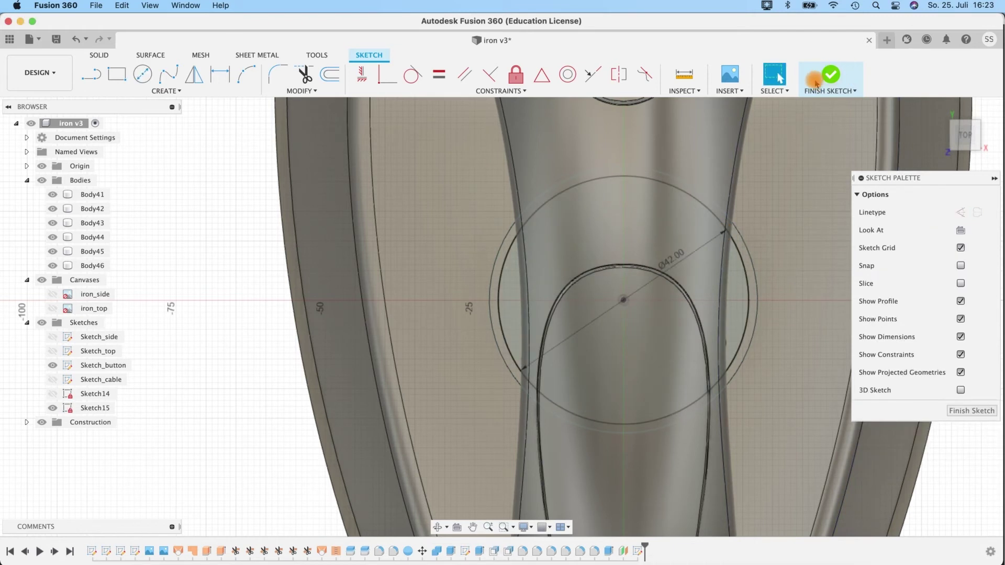
left_click(831, 74)
mouse_move(392, 381)
middle_mouse_down("shift")
mouse_move(180, 325)
mouse_move(594, 173)
mouse_move(571, 204)
middle_mouse_up("shift")
left_click(528, 207)
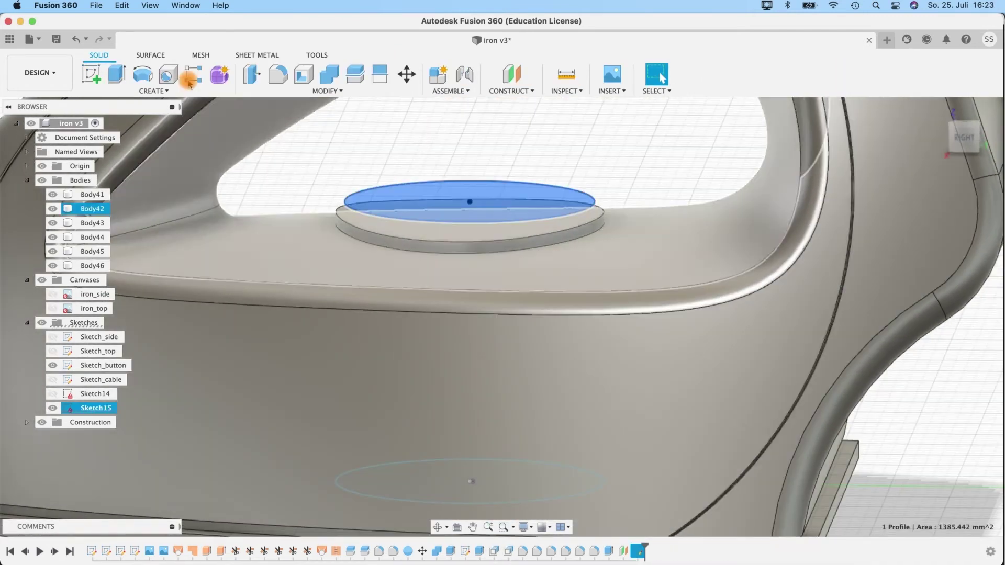
left_click(142, 74)
left_click(978, 287)
Extrude the 42 mm circle by -4 mm into the disc below as a new body.
left_click(117, 74)
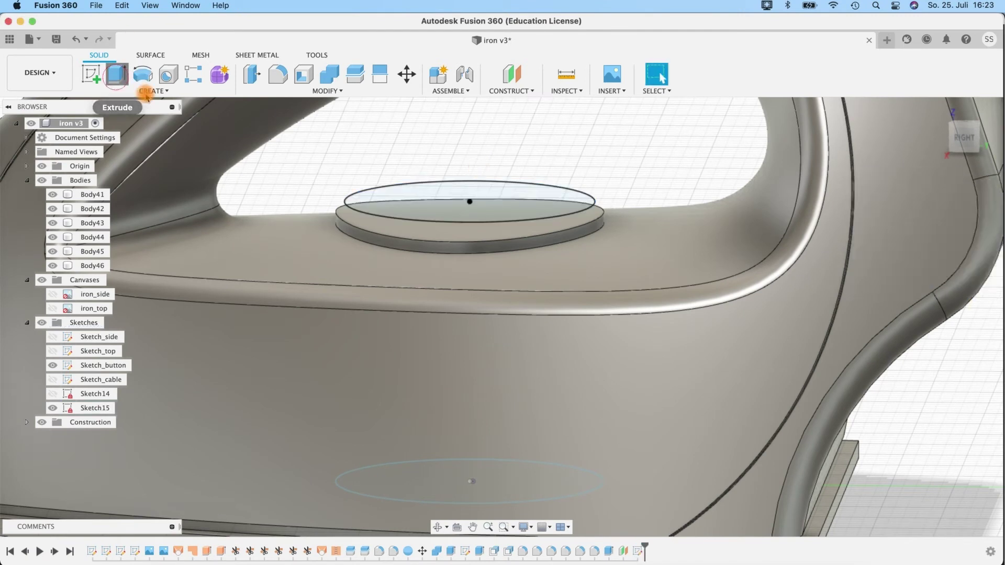
left_click(472, 198)
left_click_drag(471, 193, 496, 217)
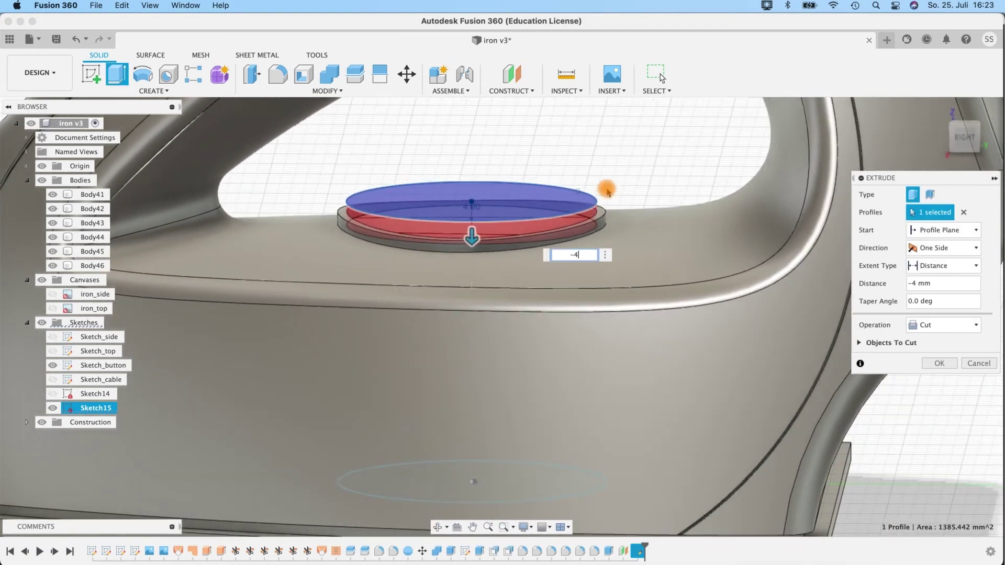
left_click(959, 325)
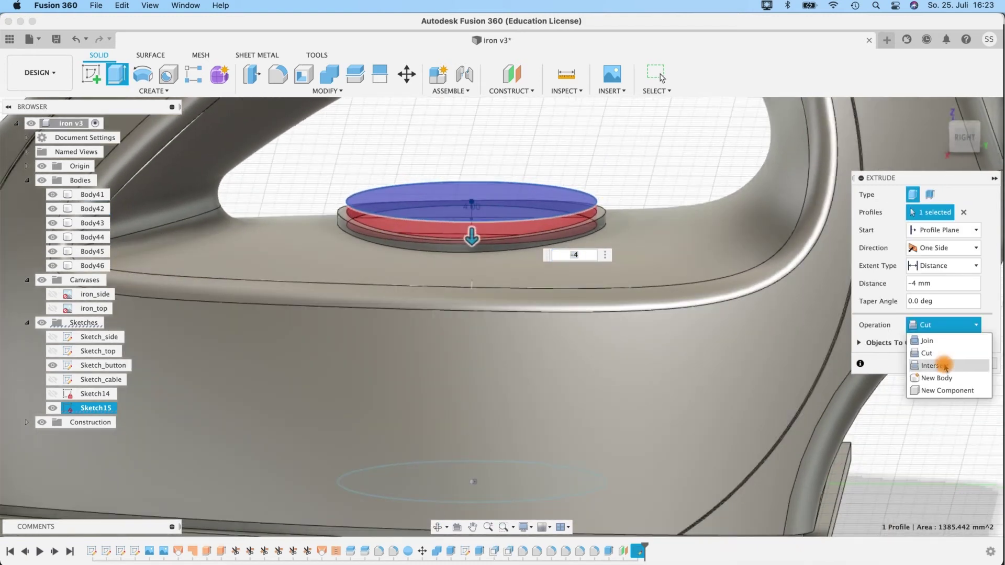
left_click(936, 378)
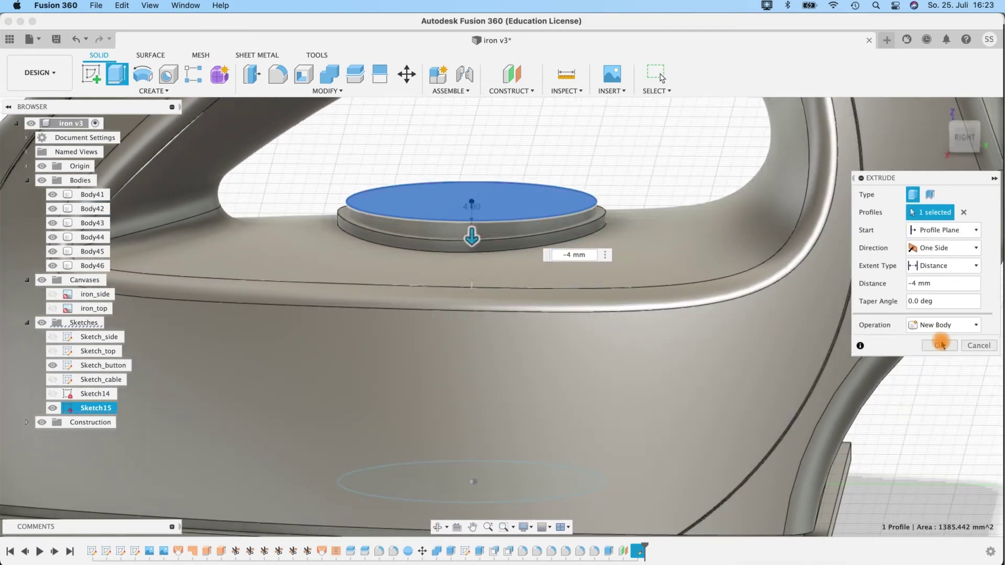
left_click(939, 343)
Cut the upper disc Body47 out of the base disc Body46 with Combine, keeping the tool body.
left_click(330, 74)
left_click(366, 216)
left_click(420, 207)
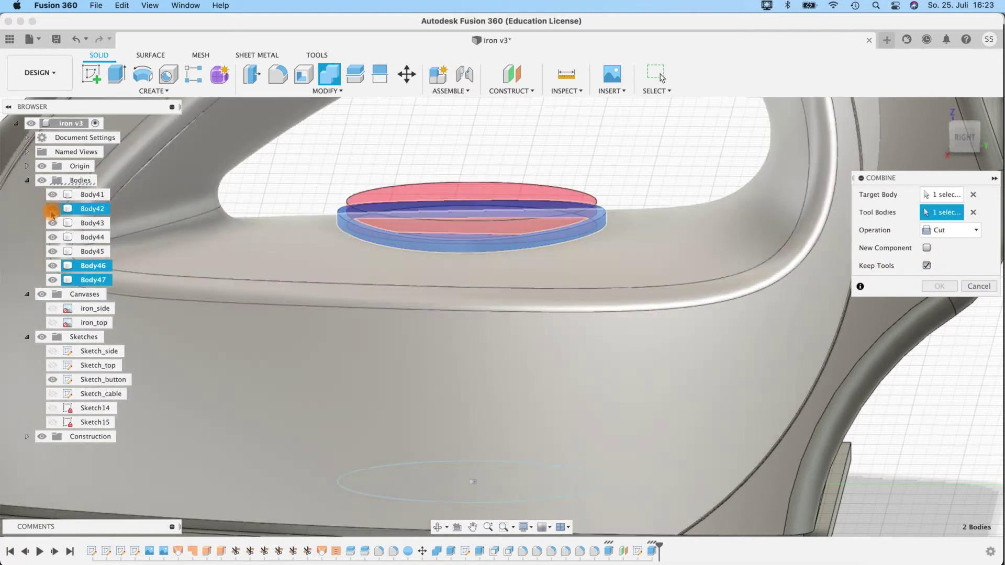
left_click(52, 208)
left_click(938, 285)
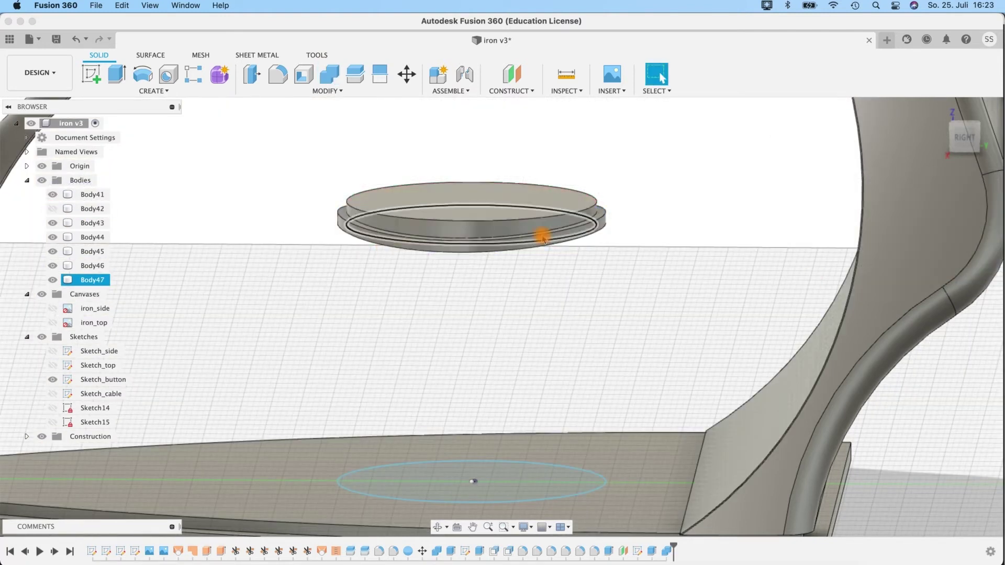
left_click(52, 208)
Fillet the upper outer edge of the base ring Body46 with a 0.8 mm radius.
left_click(277, 74)
left_click(343, 216)
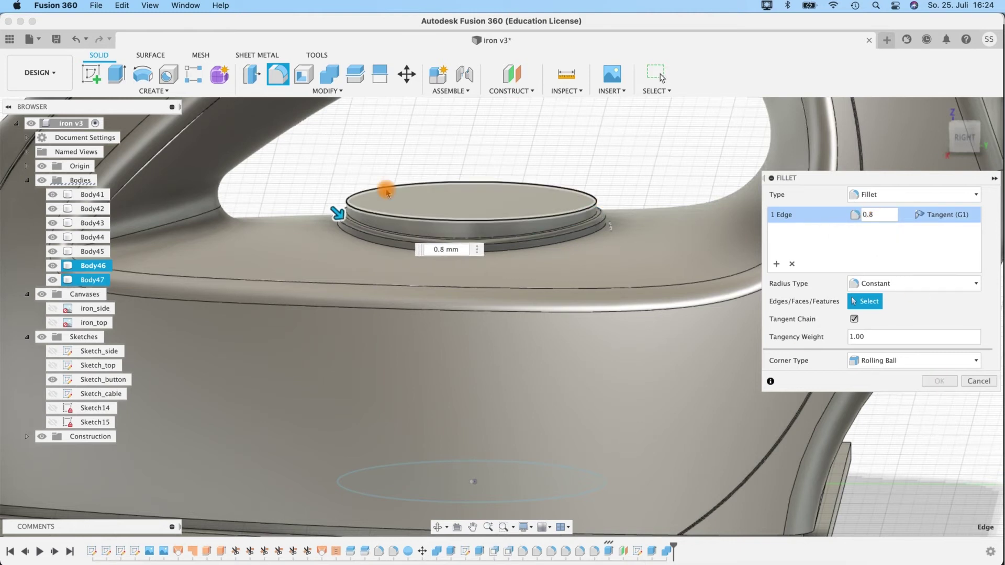
scroll(386, 190, "up", 1)
left_click(938, 381)
Fillet the upper inner edge of the base ring Body46 with a 0.20 mm radius.
scroll(332, 193, "up", 4)
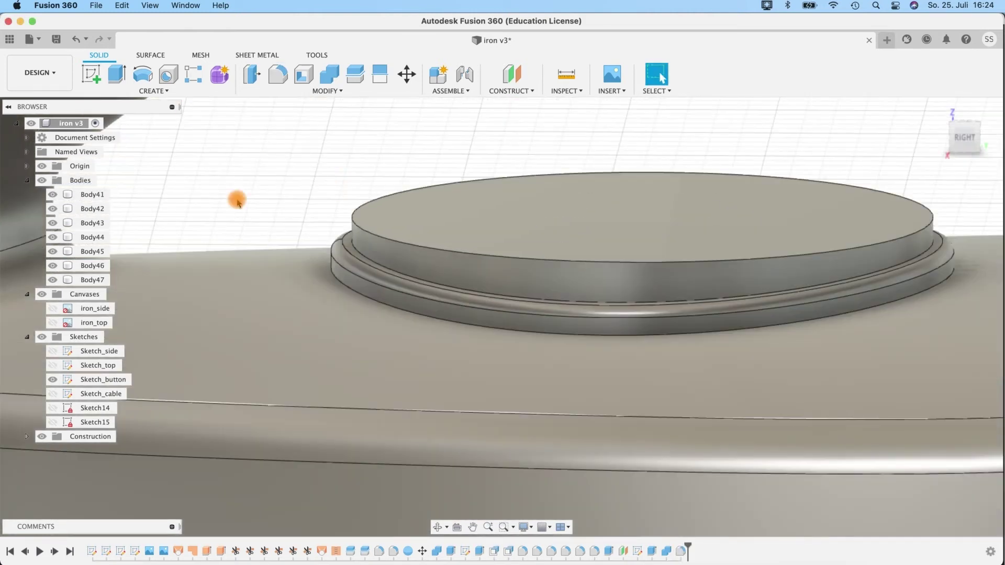
left_click(278, 79)
left_click(352, 243)
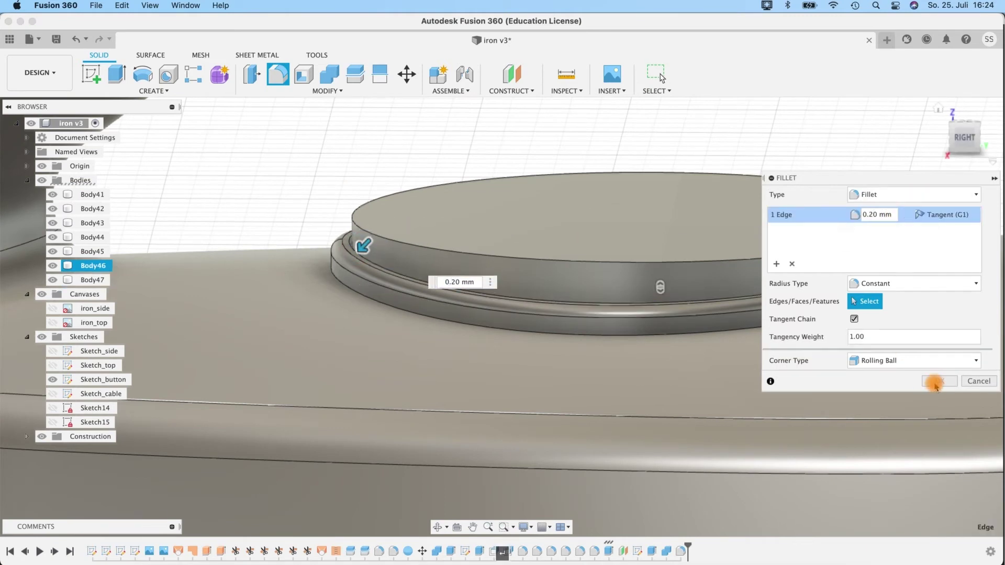
left_click(939, 381)
Fillet the top edge of the dial disc Body47 with a 2 mm radius.
left_click(364, 207)
left_click(278, 75)
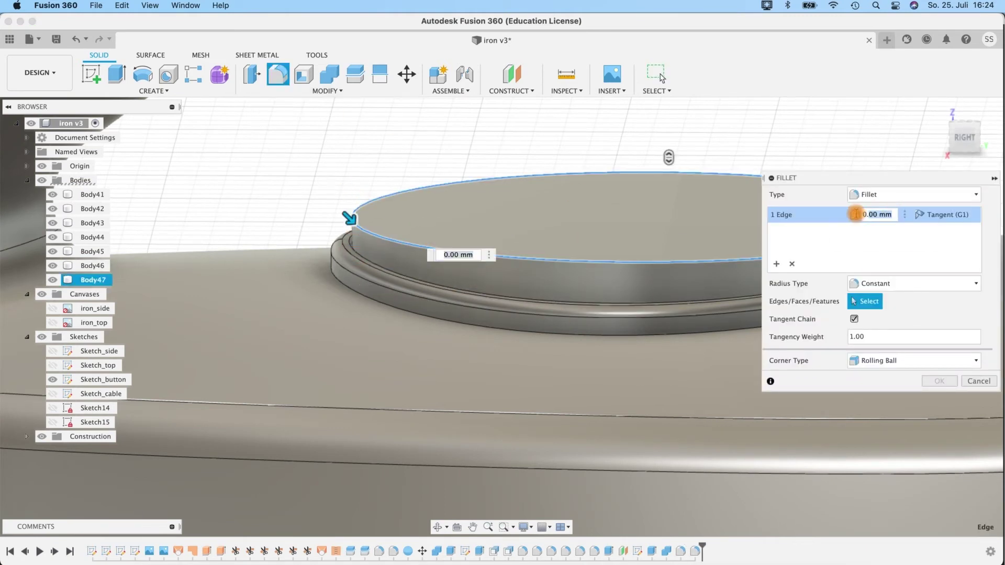
type("2")
left_click(935, 381)
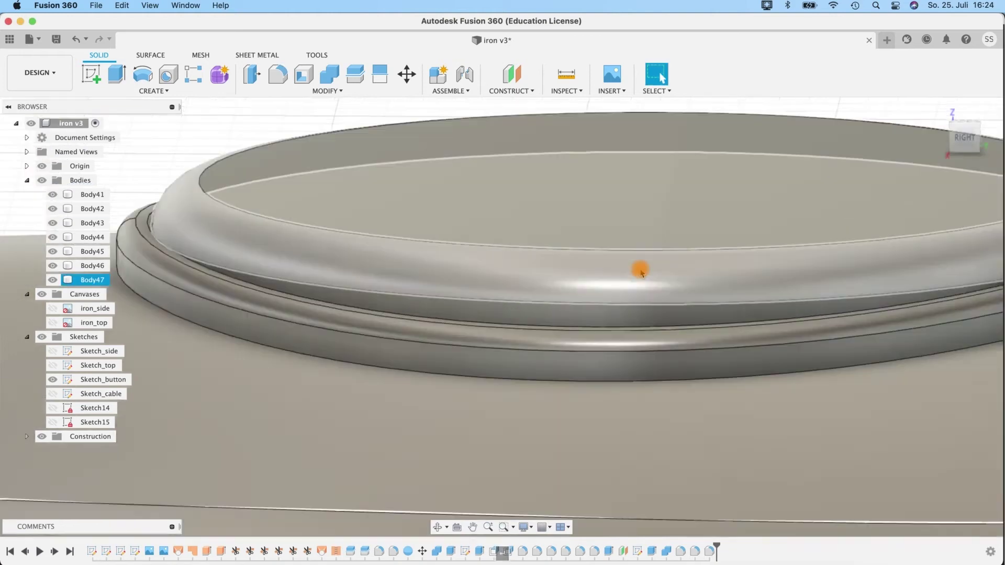
Place a cylinder with a 10 mm diameter on the horizontal plane at the origin by the iron's front tip.
scroll(639, 269, "down", 10)
middle_click_drag(535, 481, 747, 361, "shift")
left_click(127, 89)
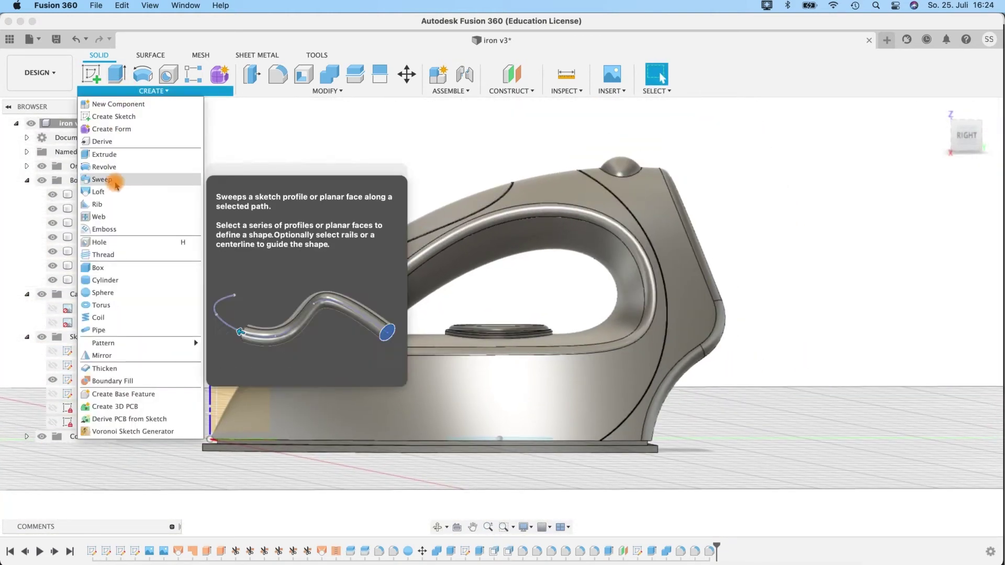
middle_click_drag(248, 425, 230, 471, "shift")
left_click(323, 426)
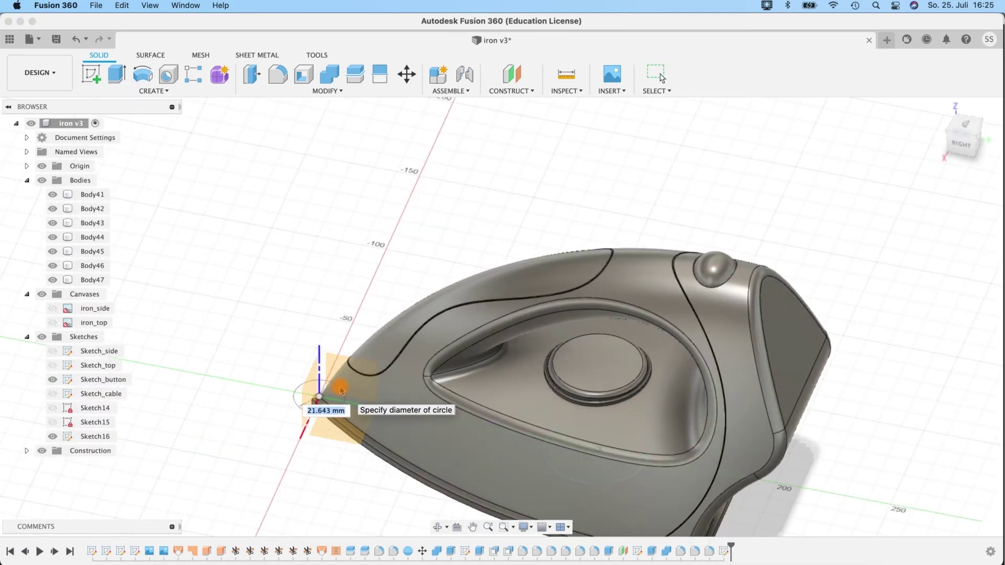
key("Return")
middle_click_drag(815, 312, 815, 289, "shift")
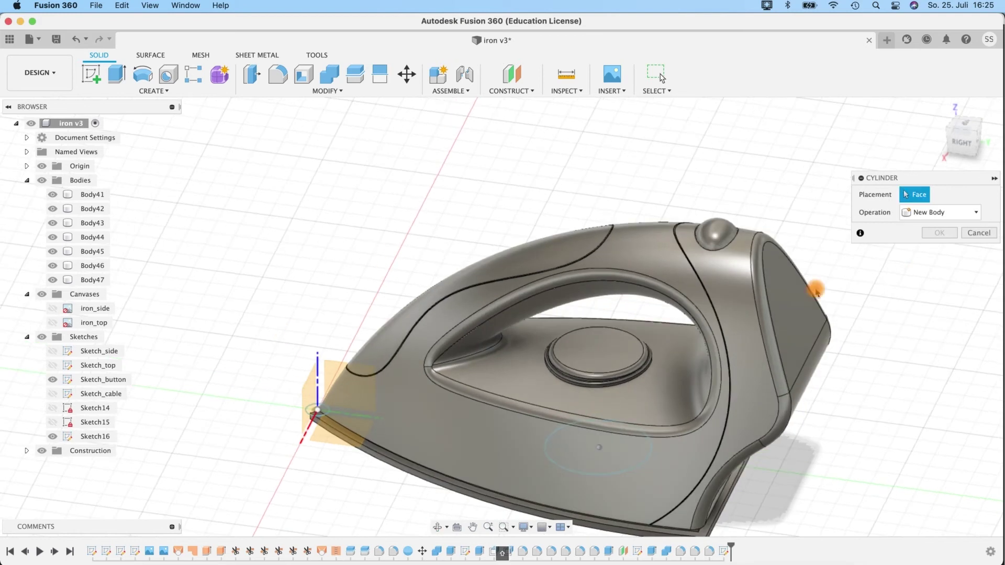
left_click(314, 411)
key("Tab")
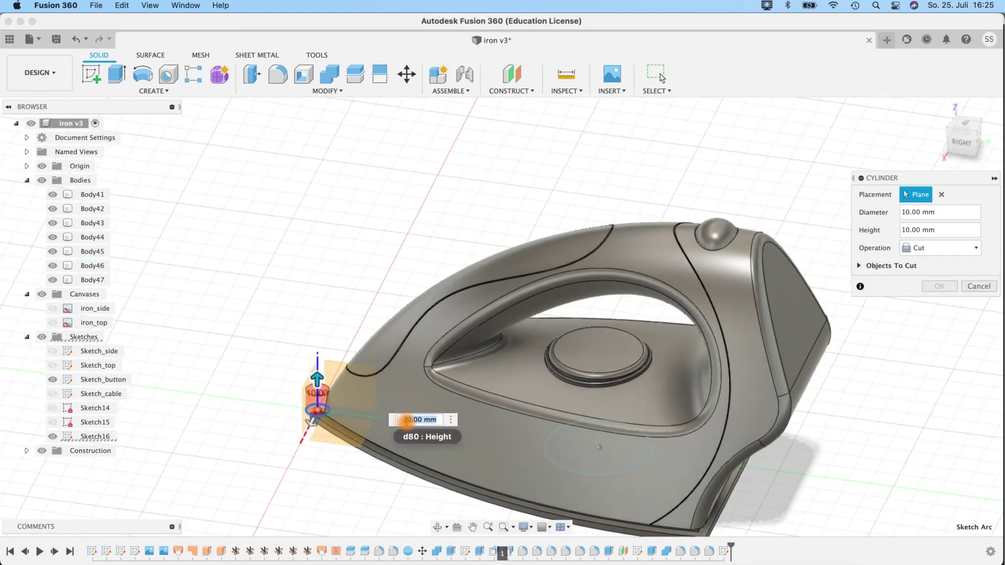
Set the cylinder's height to 15 mm and create it as a new body.
type("15")
left_click(939, 247)
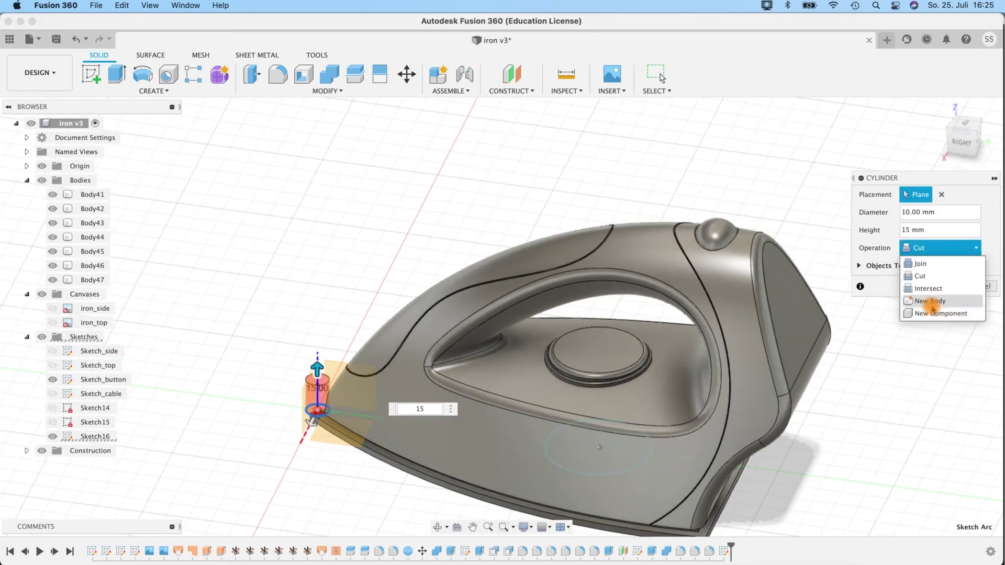
left_click(930, 302)
left_click(936, 267)
Start moving the cylinder Body48 back and up toward the iron's sloping front.
left_click(87, 294)
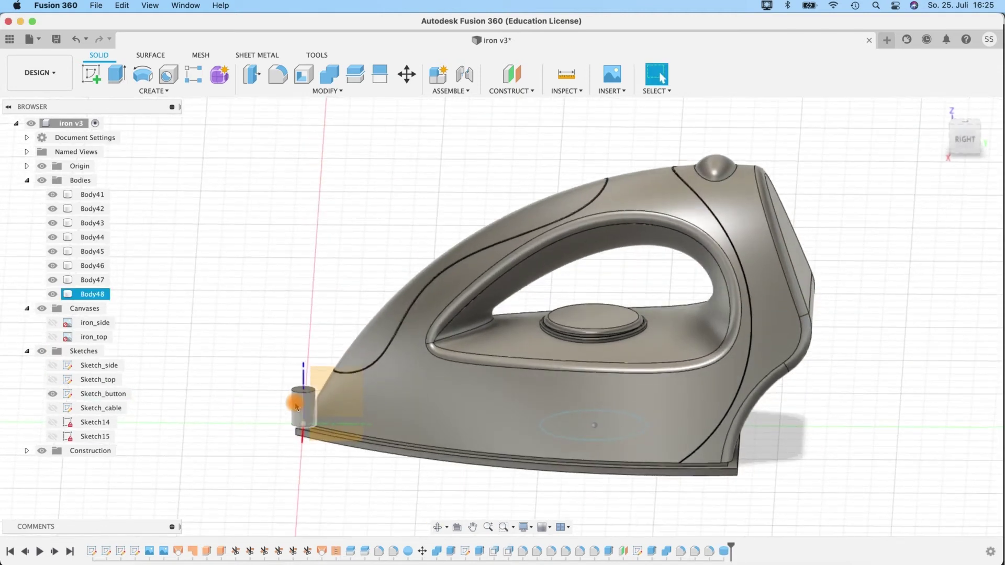
key("m")
left_click_drag(347, 423, 431, 422)
left_click_drag(384, 382, 383, 224)
Show the iron_side canvas and finish positioning the cylinder against the front slope in the right view.
left_click(962, 140)
left_click(52, 323)
left_click_drag(419, 251, 456, 256)
scroll(443, 194, "up", 4)
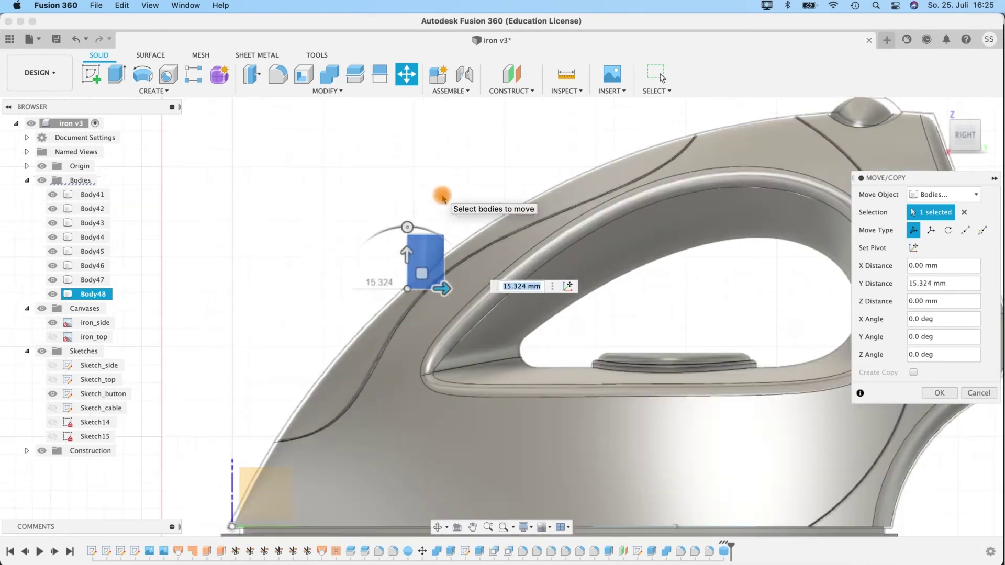
left_click_drag(392, 291, 393, 288)
key("Return")
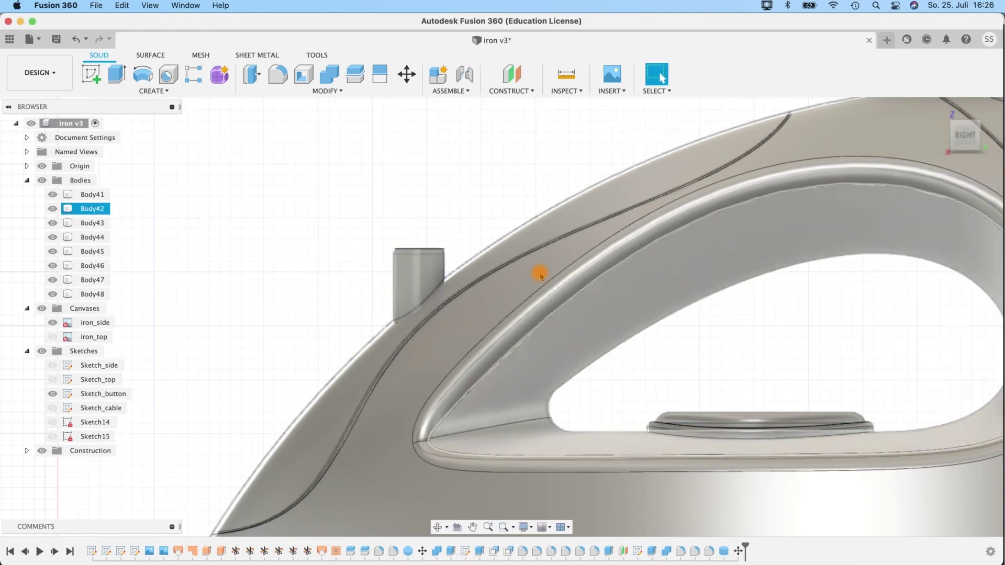
Move the cylinder Body48 slightly further down into the front cover.
scroll(463, 228, "down", 3)
middle_click_drag(455, 206, 439, 260, "shift")
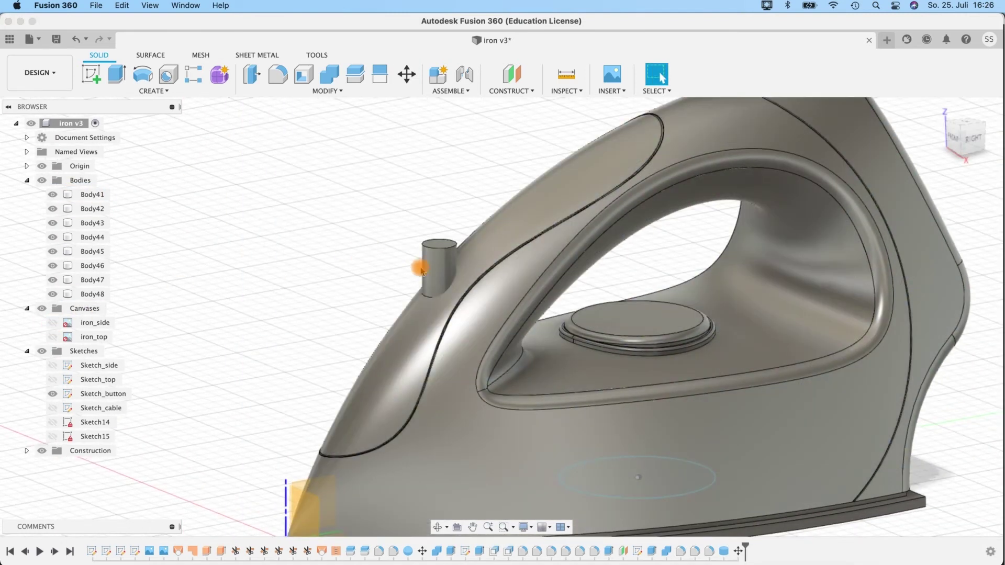
left_click(440, 260)
key("m")
left_click_drag(415, 257, 417, 262)
key("Return")
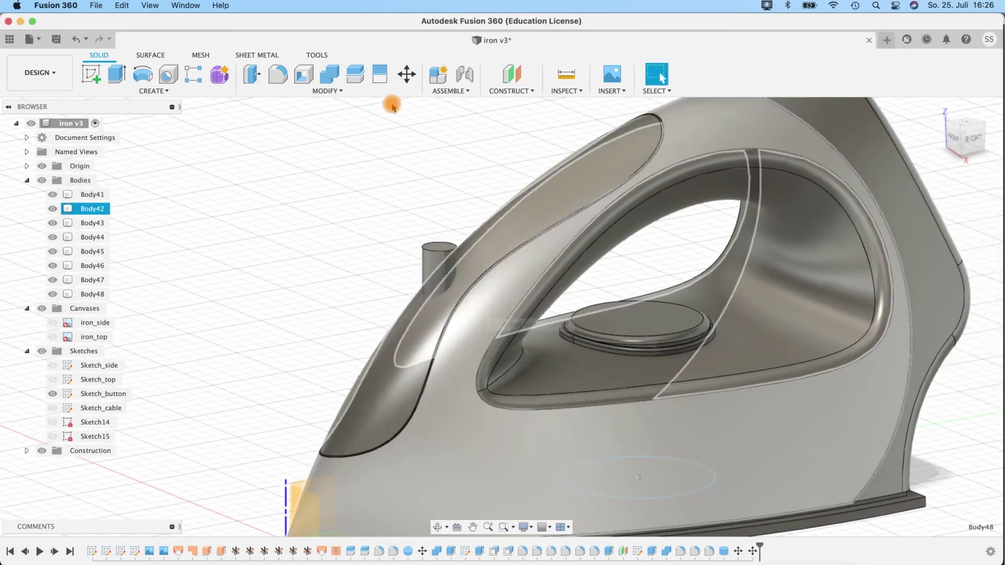
Cut the cylinder Body48 out of the front cover Body41 with Combine, keeping the tool body.
left_click(329, 74)
left_click(502, 225)
left_click(439, 259)
left_click(926, 265)
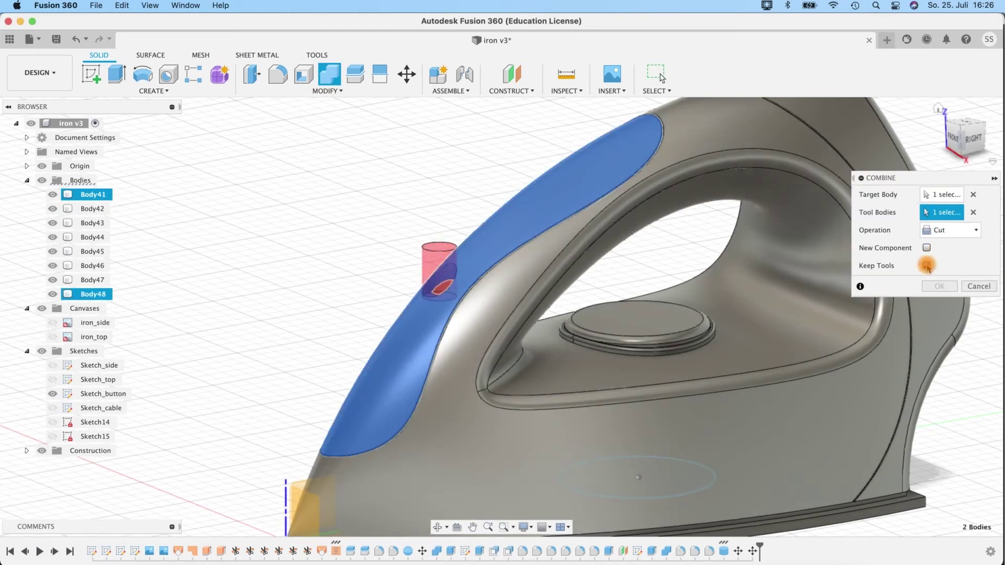
left_click(942, 288)
Fillet the top edge of the cylindrical button Body48 with a 2 mm radius.
scroll(495, 258, "up", 5)
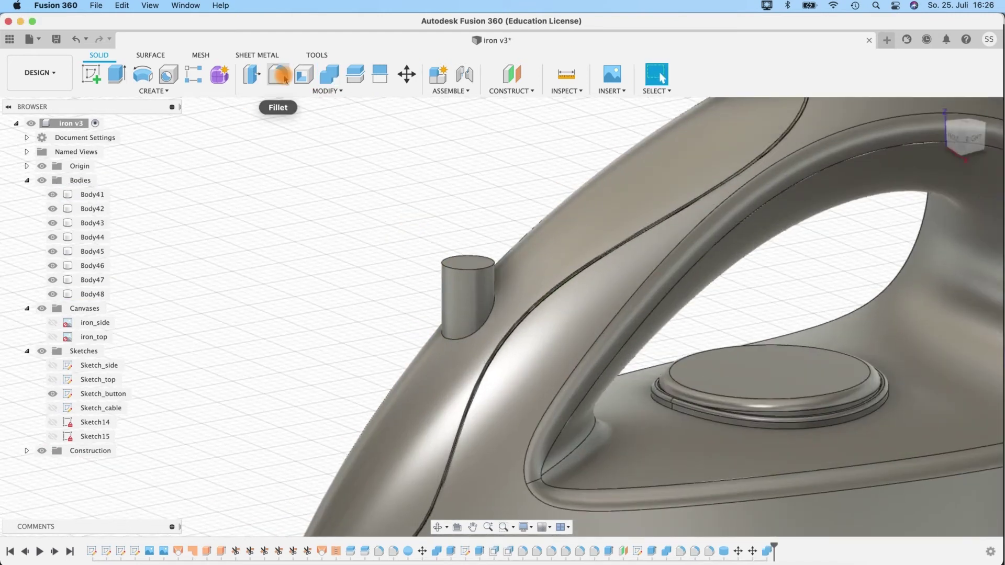
left_click(278, 74)
left_click(460, 264)
left_click(896, 226)
left_click(867, 215)
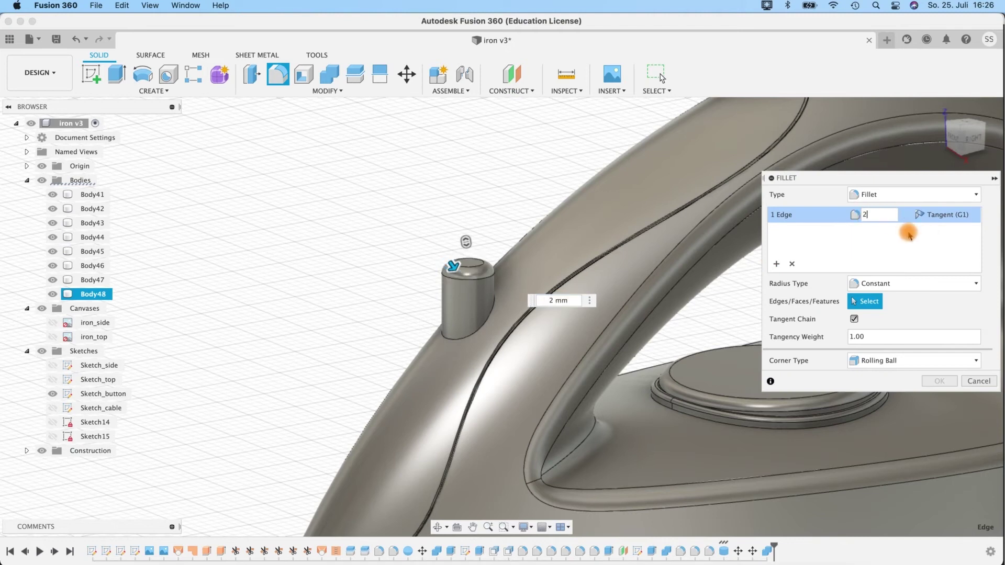
Fillet the edge of the front cover Body41 around the button with a 0.30 mm radius.
left_click(277, 74)
left_click(451, 338)
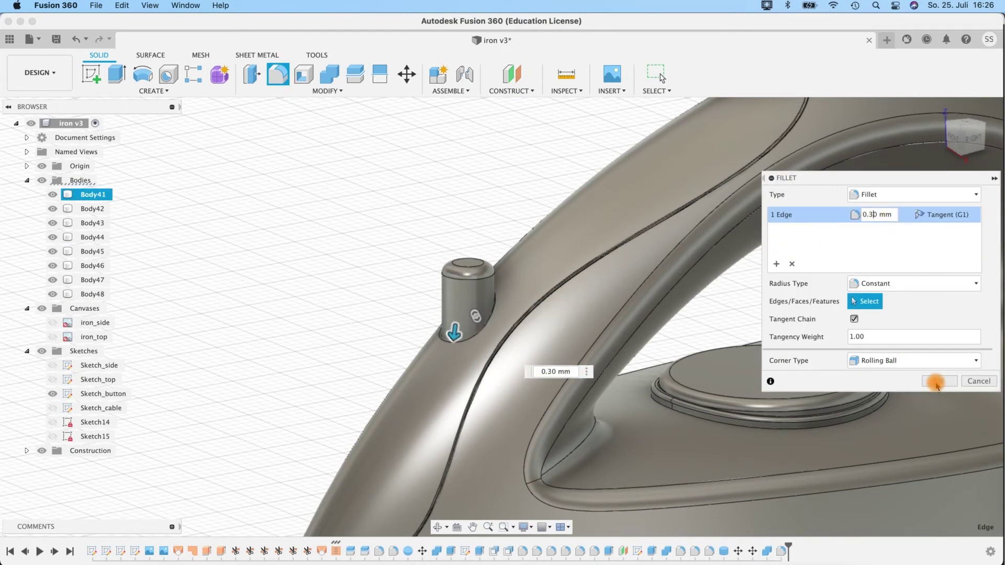
left_click(936, 386)
Show the Sketch_cable sketch and bring the whole cable path into view.
middle_click_drag(937, 386, 749, 226, "shift")
left_click(52, 408)
scroll(743, 186, "down", 2)
middle_click_drag(743, 186, 655, 325)
scroll(655, 321, "up", 3)
Create a solid circular pipe with a 5 mm section along the cable spline as a new body.
left_click(536, 186)
scroll(713, 240, "down", 5)
scroll(714, 240, "up", 3)
left_click(153, 90)
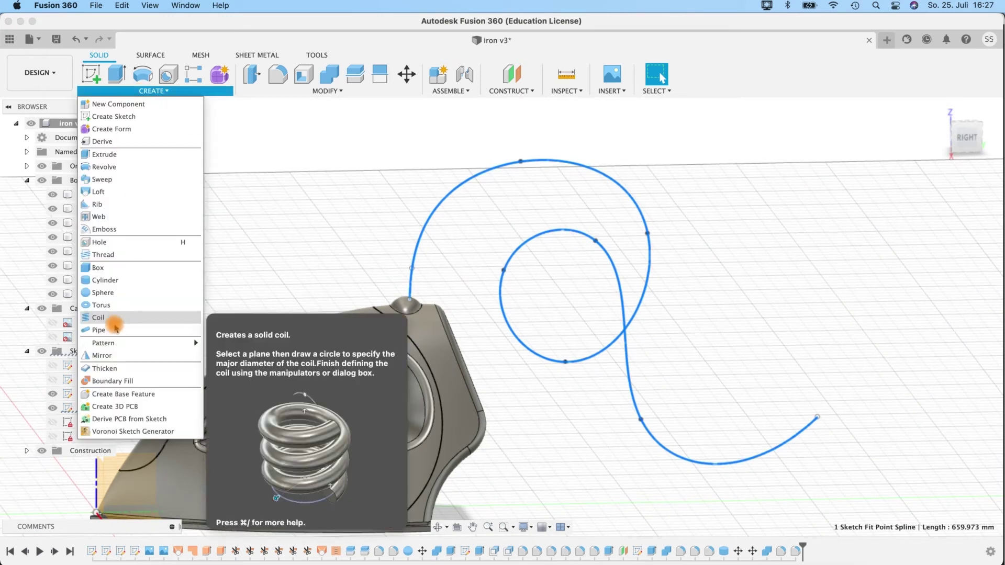
left_click(105, 330)
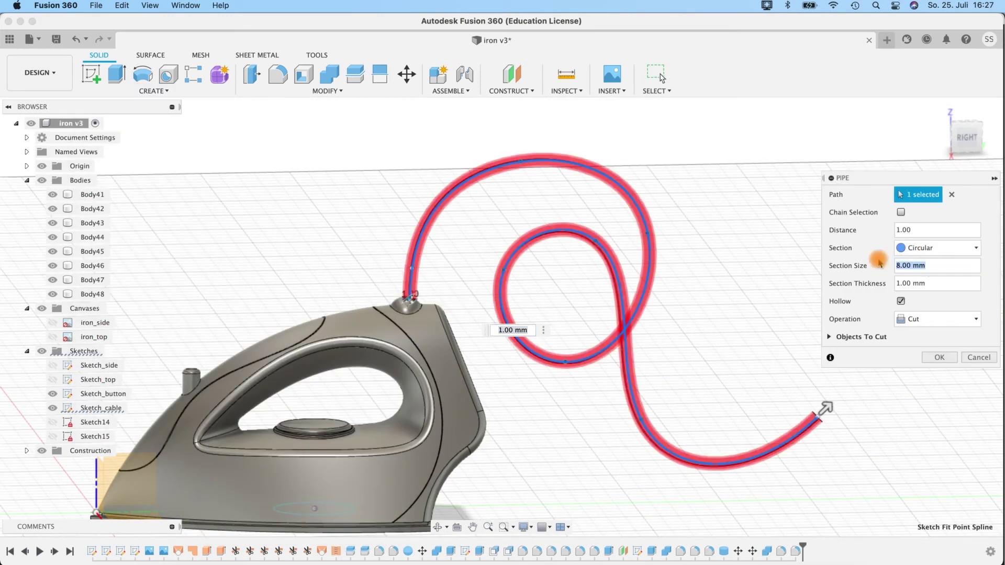
type("5")
left_click(900, 301)
left_click(932, 301)
left_click(913, 355)
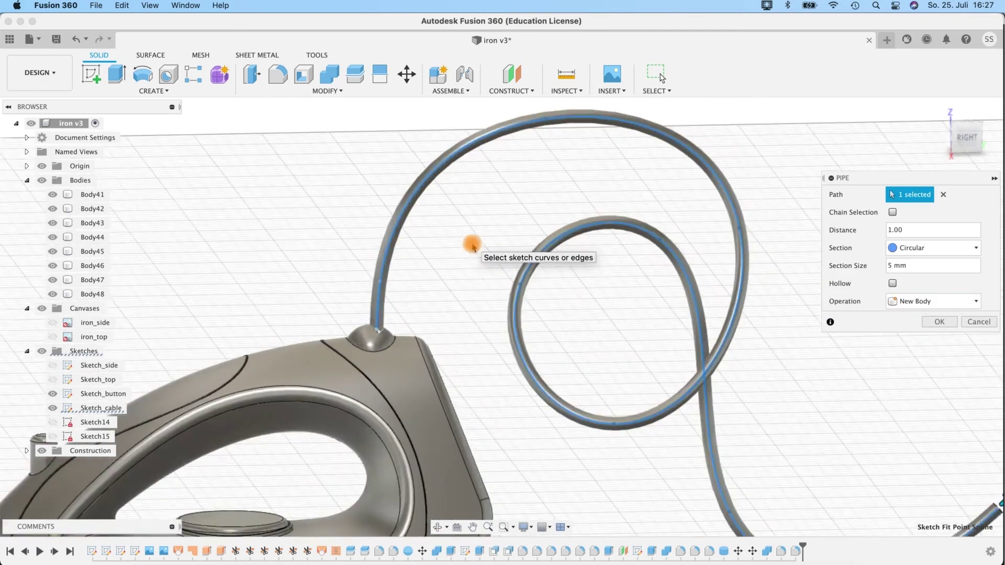
left_click(939, 321)
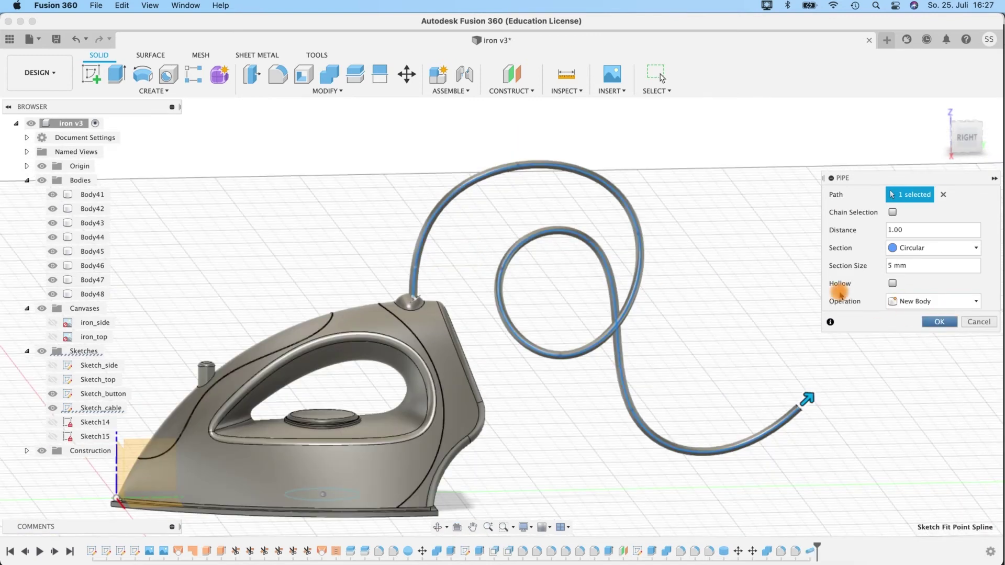
Hide the cable body Body49 to expose the short sketch line above the knob.
middle_click_drag(858, 325, 727, 319, "shift")
scroll(467, 288, "up", 5)
mouse_move(467, 289)
middle_mouse_down()
mouse_move(435, 249)
mouse_move(547, 242)
middle_mouse_up()
scroll(547, 243, "up", 2)
left_click(52, 308)
Create a hollow circular pipe, 8 mm section and 1 mm thickness, along the short line above the knob with the Join operation.
left_click(423, 241)
left_click(157, 91)
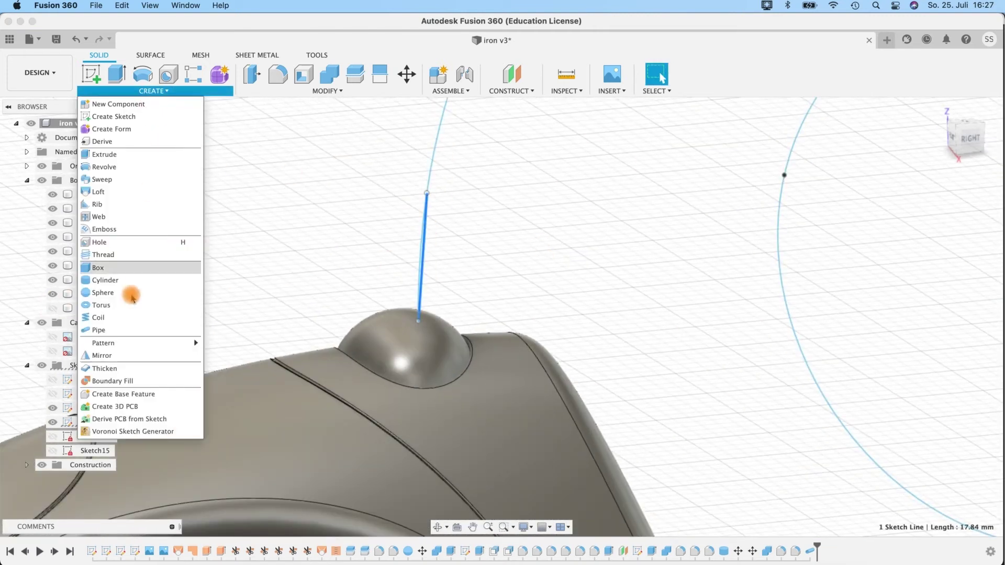
left_click(100, 330)
left_click(932, 300)
left_click(916, 355)
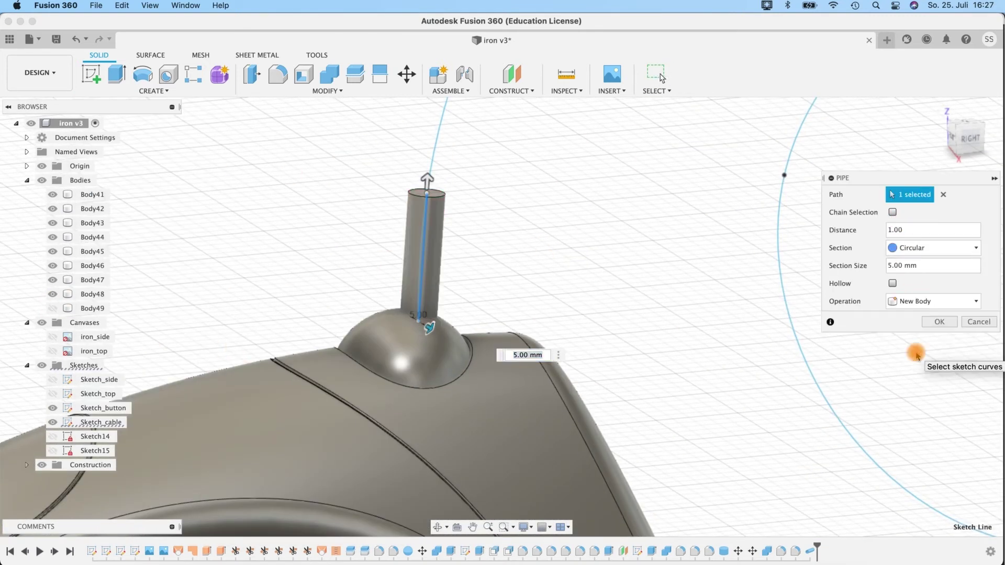
left_click(932, 301)
left_click(869, 318)
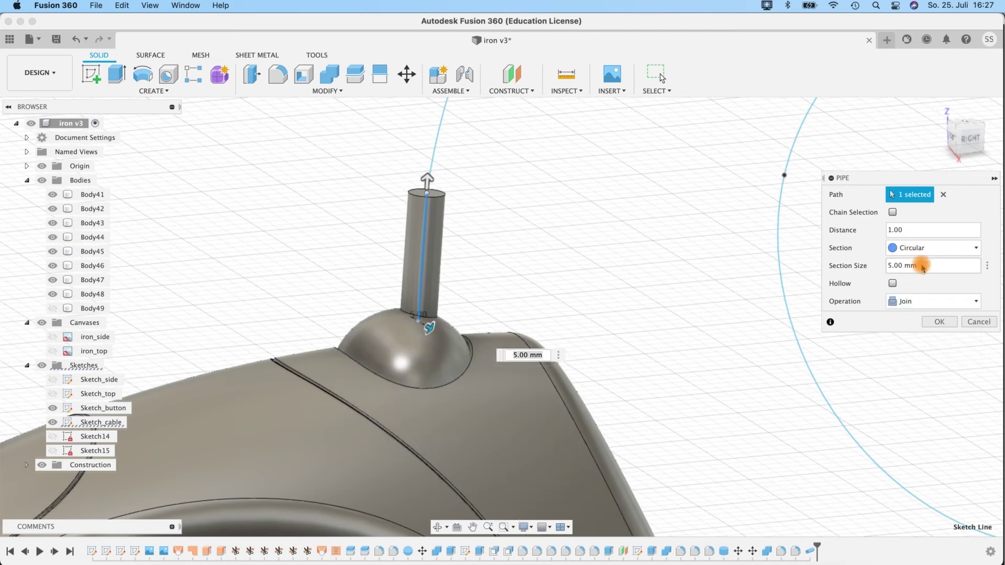
left_click(892, 283)
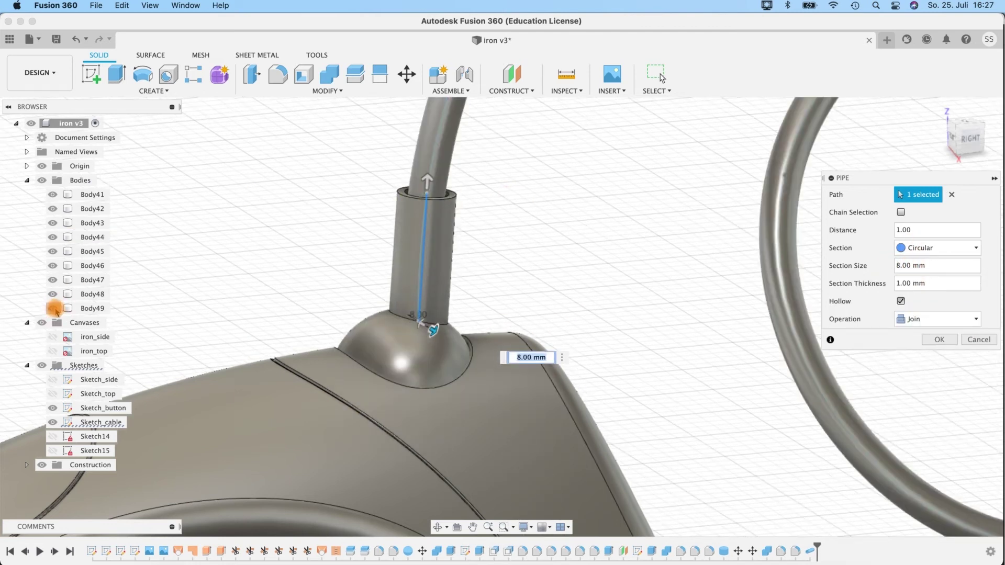
left_click(936, 341)
Show the cable body Body49 and hide the origin geometry.
scroll(544, 302, "down", 2)
left_click(52, 308)
scroll(547, 229, "down", 5)
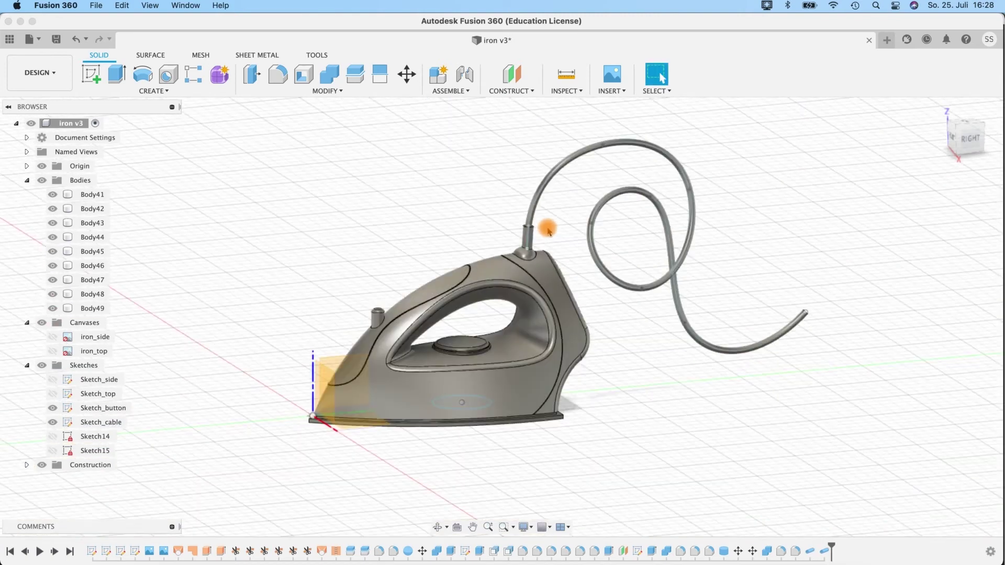
middle_click_drag(546, 228, 589, 225, "shift")
left_click(41, 166)
Start a fillet on the long edges of the sole plate Body45 and the adjoining lower edges of Body42.
scroll(709, 287, "up", 10)
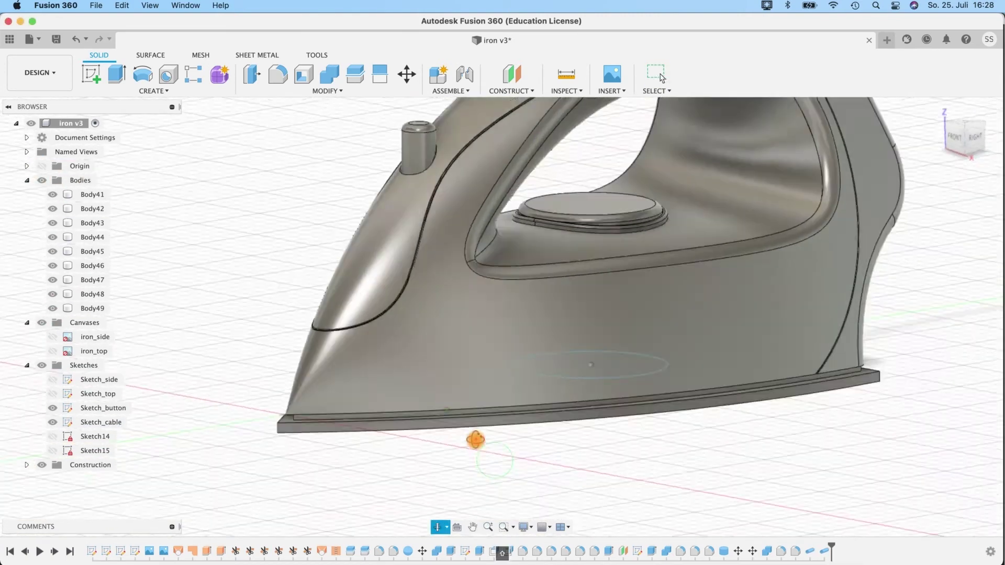
middle_click_drag(475, 440, 225, 437, "shift")
key("f")
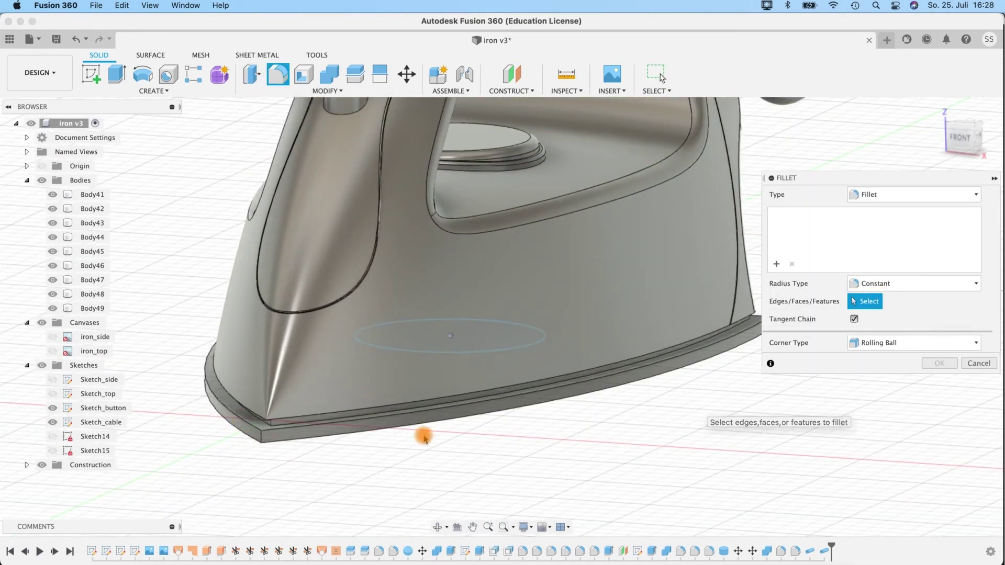
left_click(264, 421)
left_click(254, 438)
left_click(258, 417)
middle_click_drag(617, 436, 399, 352, "shift")
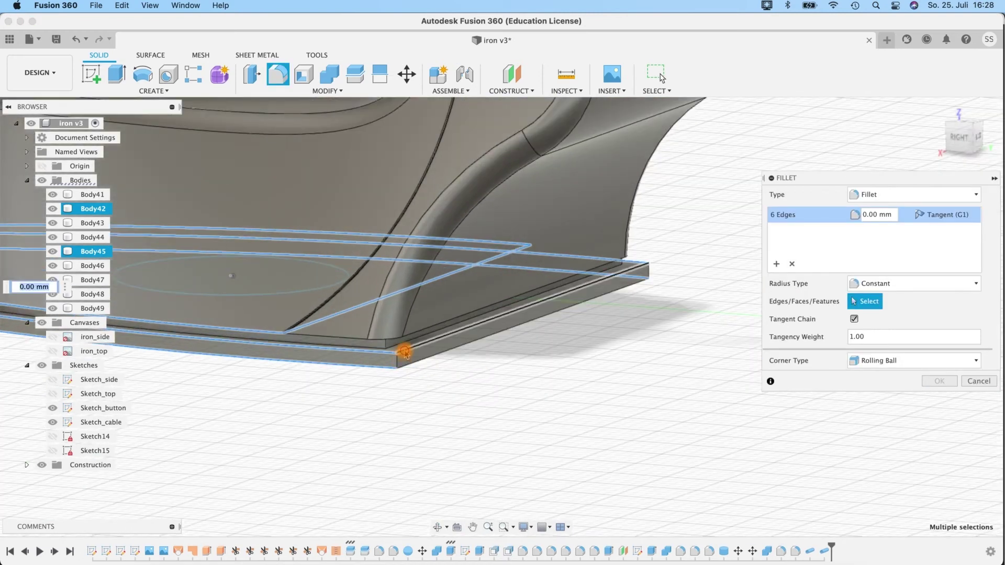
Add the rear edges around the sole plate to the fillet and set the radius to 0.10 mm.
left_click(648, 273)
middle_click_drag(646, 283, 502, 247, "shift")
left_click(493, 402)
left_click(896, 225)
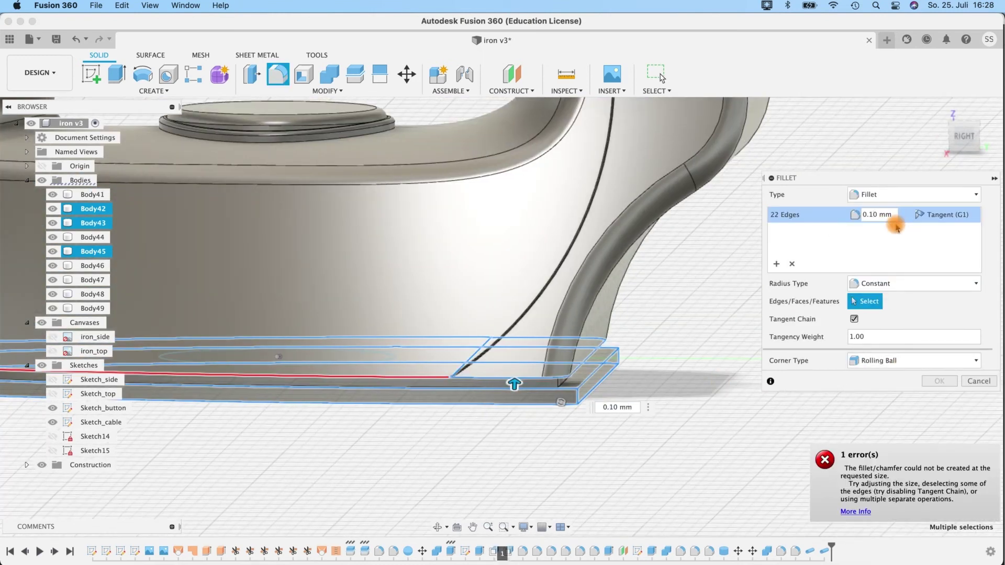
Remove the iron body's lower edges from the fillet selection and apply the fillet.
left_click(383, 379)
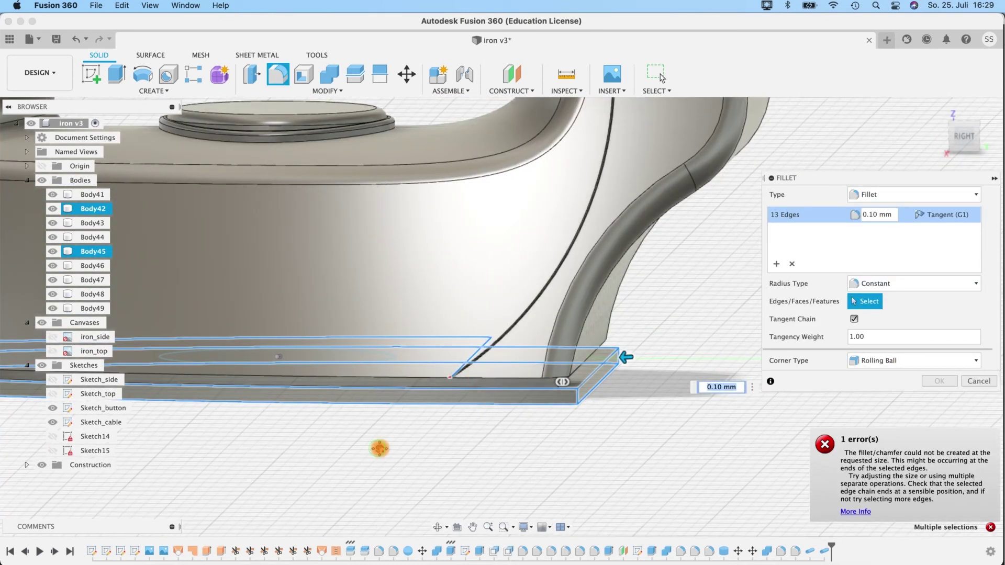
middle_click_drag(444, 444, 429, 426, "shift")
middle_click_drag(443, 391, 314, 395, "shift")
left_click(334, 385)
middle_click_drag(254, 399, 293, 419, "shift")
middle_click_drag(576, 432, 777, 293, "shift")
left_click(939, 381)
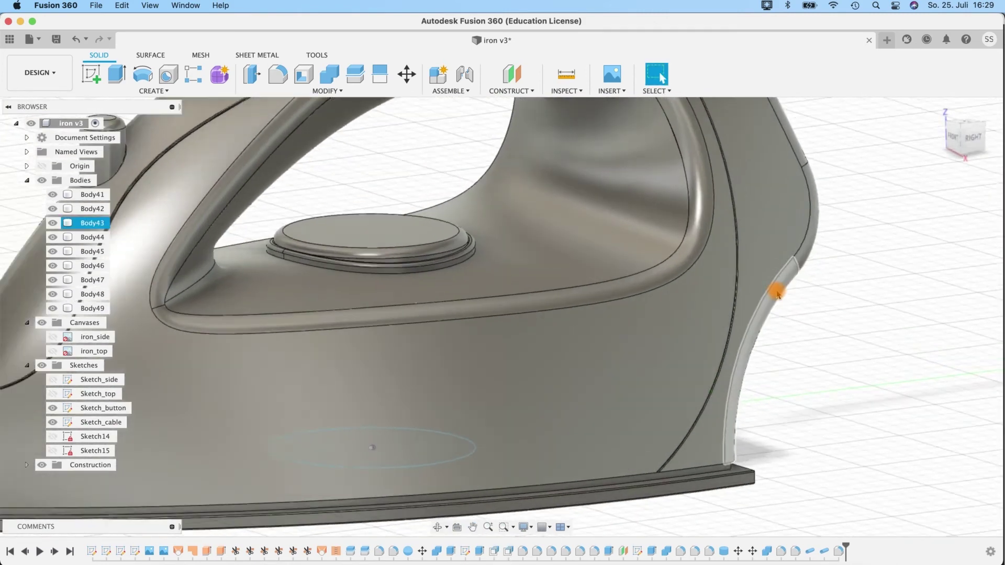
Save the design with the version description "User Saved" and switch to the Render workspace.
scroll(777, 293, "down", 5)
key("super+s")
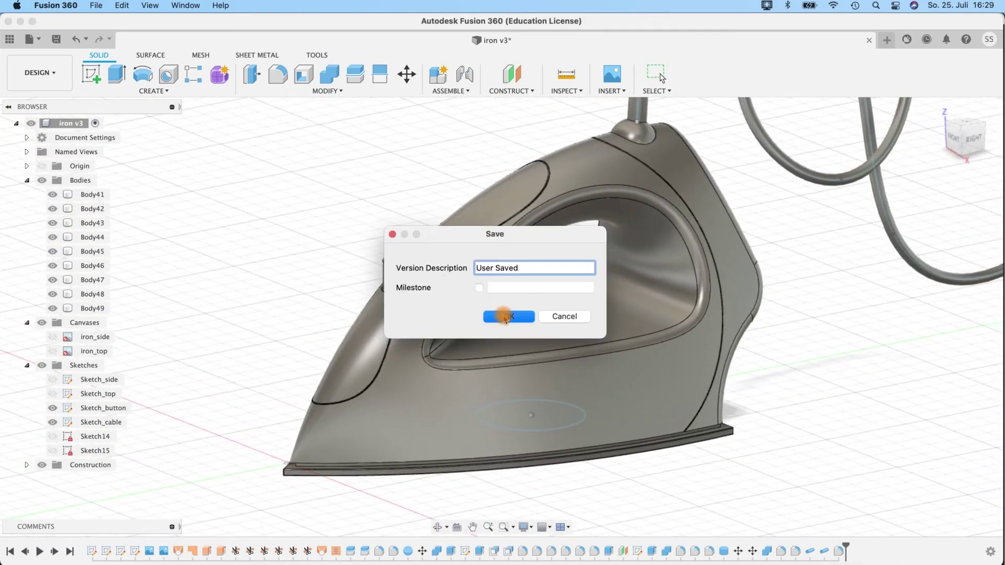
left_click(504, 316)
left_click(39, 72)
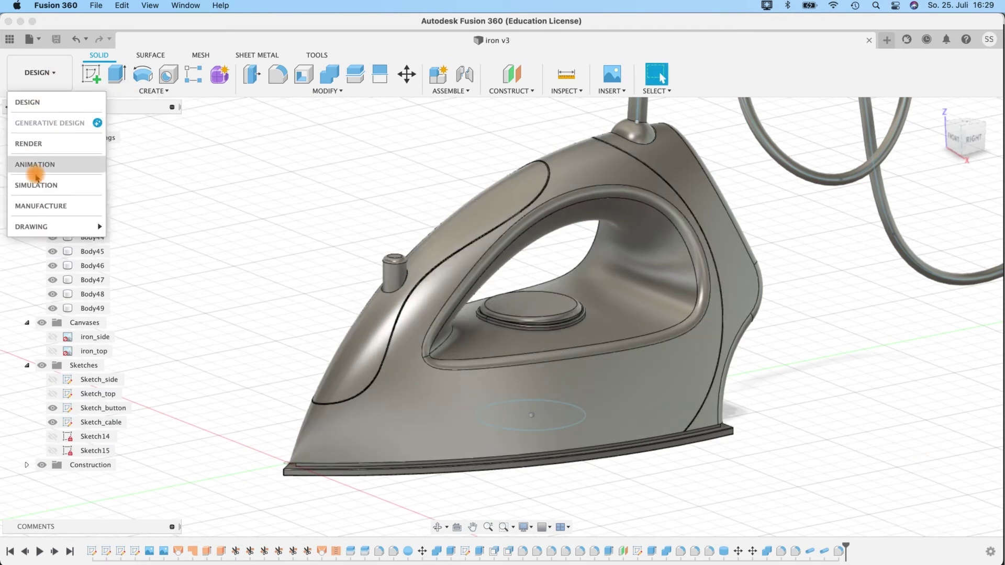
left_click(33, 144)
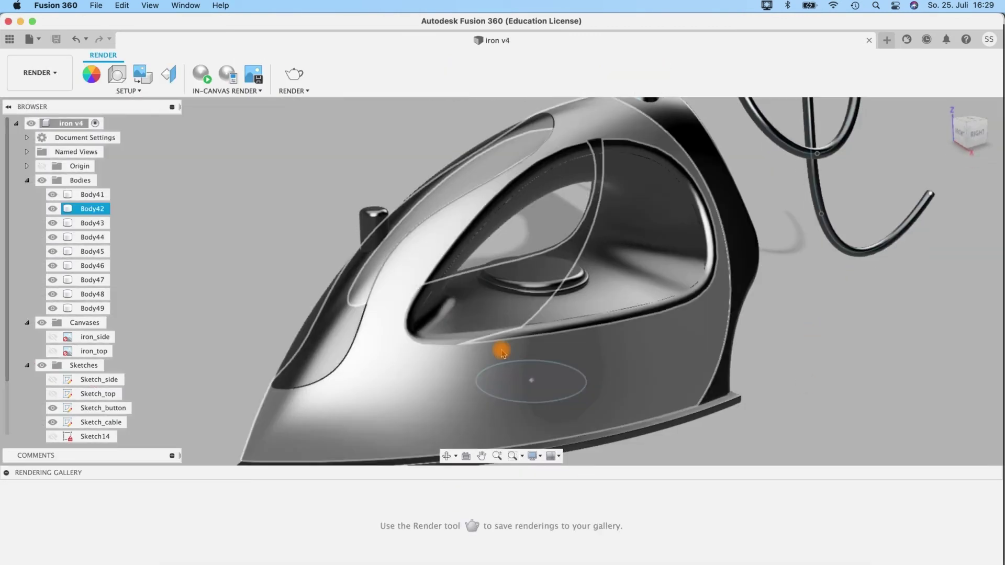
Apply the ABS (White) plastic appearance to the main body of the iron.
key("a")
scroll(827, 298, "down", 5)
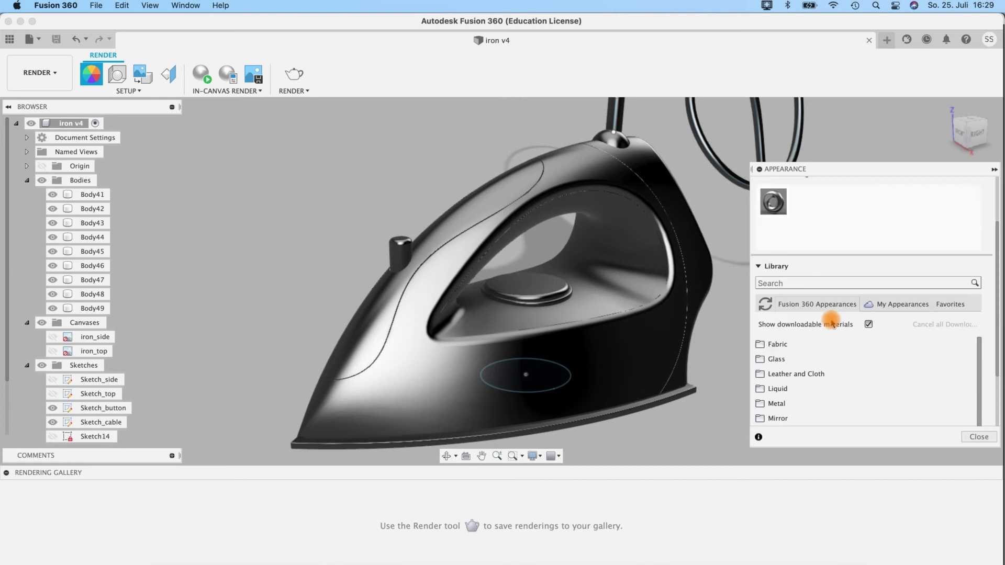
left_click(795, 372)
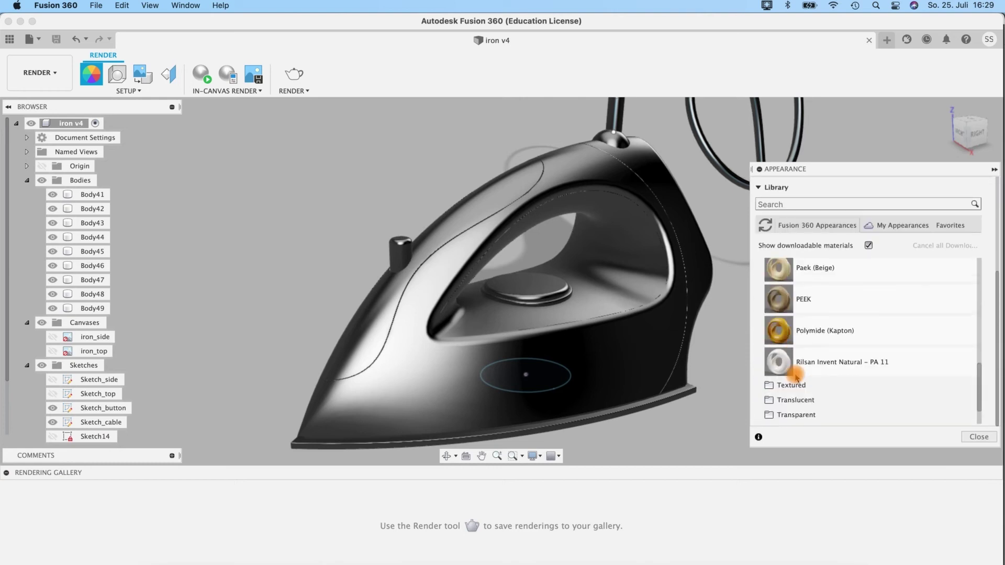
scroll(795, 375, "down", 2)
scroll(830, 367, "up", 5)
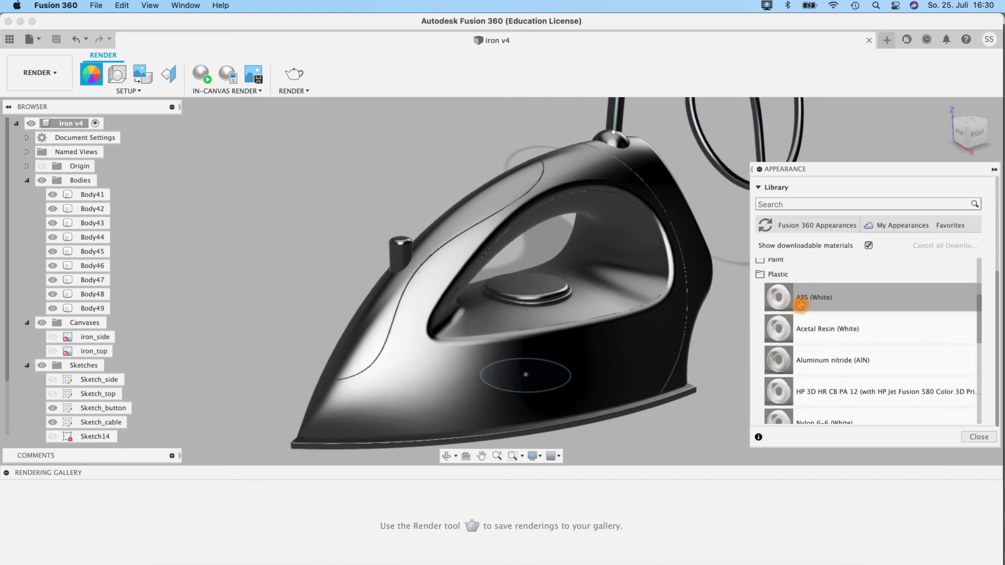
left_click_drag(529, 226, 451, 261)
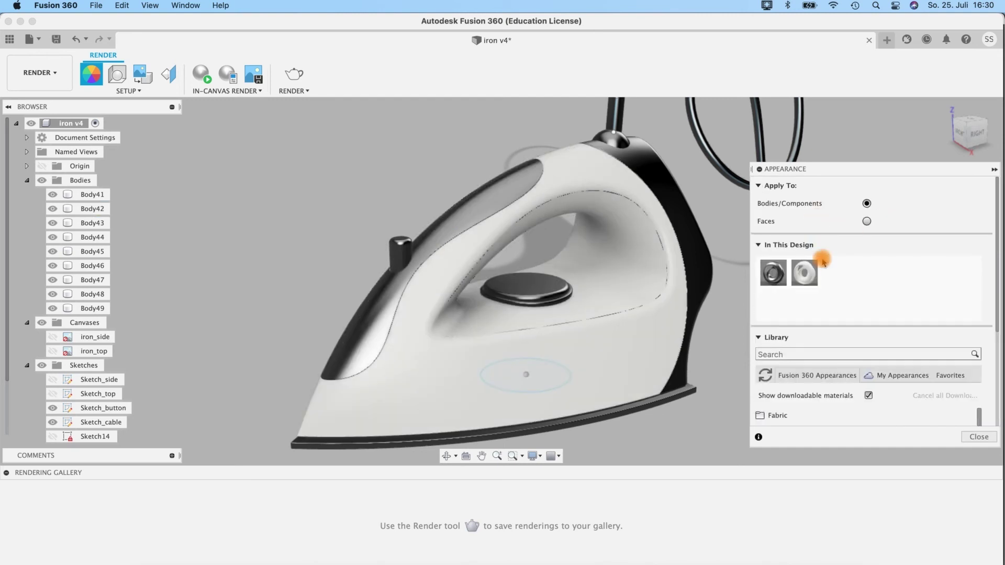
Examine the parameters of the ABS (White) appearance, including translucency, emissivity, relief pattern and cutout.
double_click(806, 275)
left_click(686, 383)
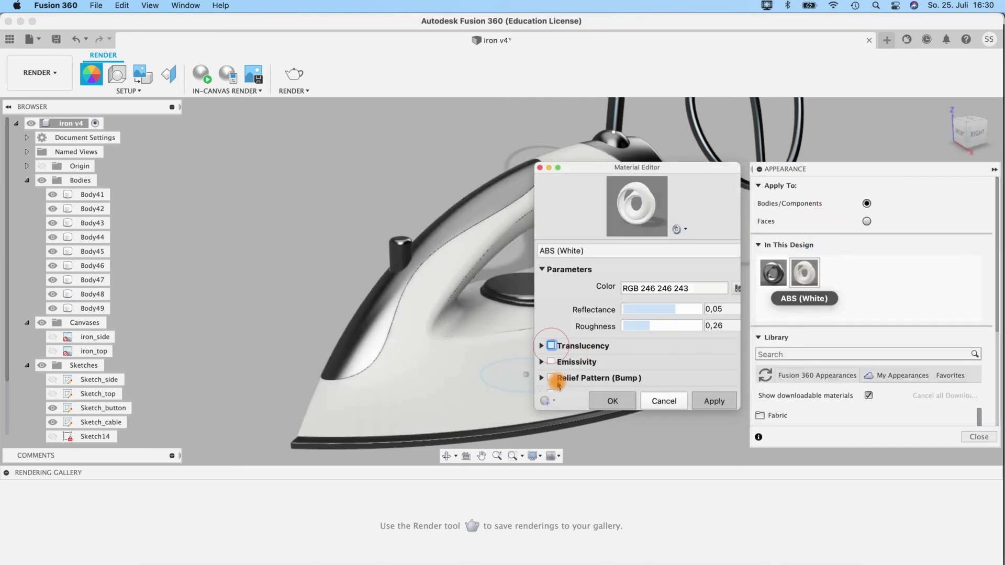
scroll(636, 360, "down", 2)
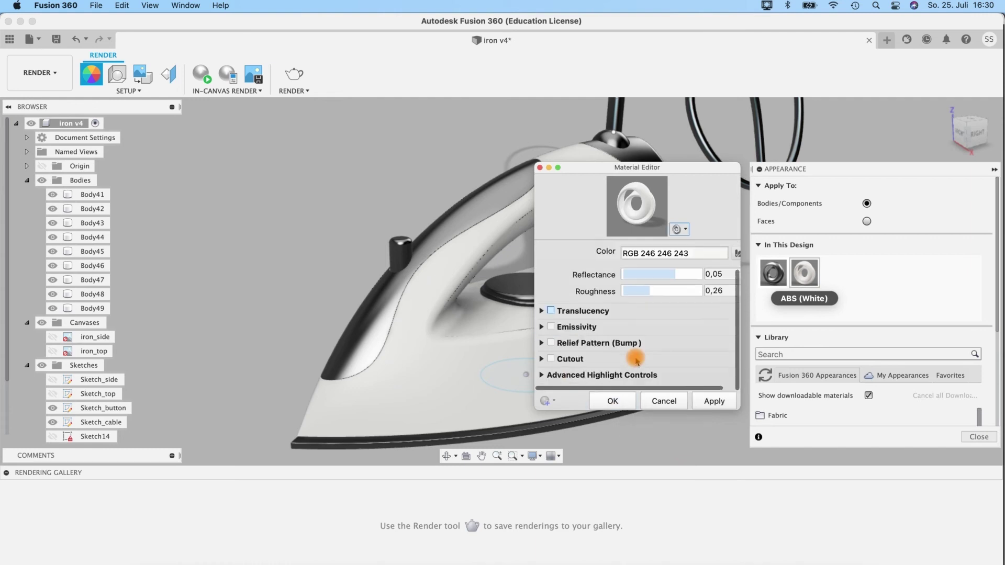
left_click(609, 400)
Duplicate the ABS (White) appearance and recolour the copy turquoise.
right_click(804, 272)
left_click(823, 288)
double_click(835, 272)
left_click(695, 221)
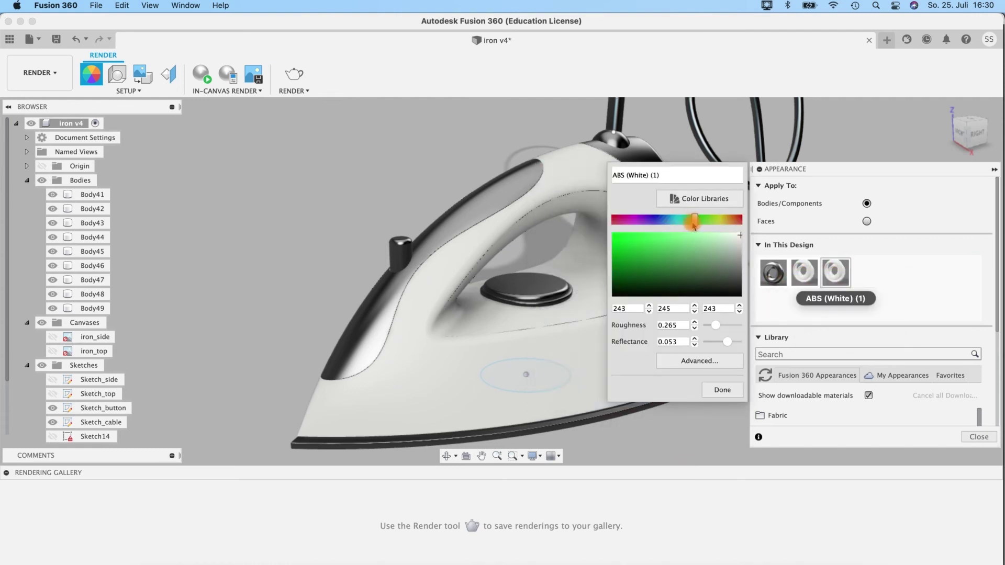
left_click(721, 390)
Apply the turquoise ABS to the front inset, rear panel and dial ring, and ABS (White) to the dial, button and cable socket.
left_click_drag(833, 271, 614, 135)
left_click_drag(803, 271, 530, 297)
scroll(568, 294, "up", 5)
left_click_drag(835, 272, 532, 309)
scroll(532, 309, "down", 5)
scroll(532, 310, "down", 3)
middle_click_drag(677, 358, 666, 340)
Apply the Iron - Cast metal appearance to the sole plate.
scroll(838, 296, "down", 3)
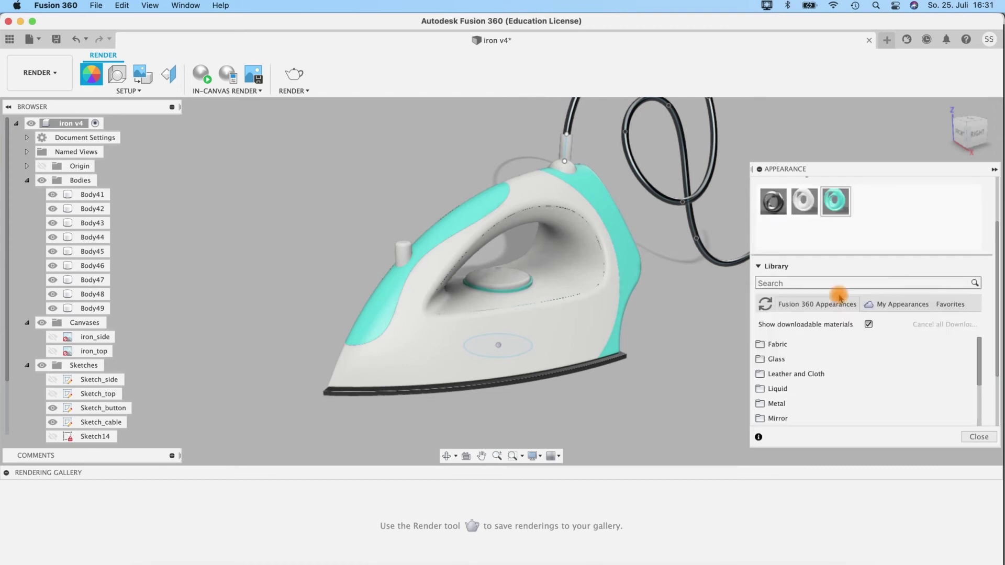
scroll(839, 296, "down", 3)
left_click(779, 280)
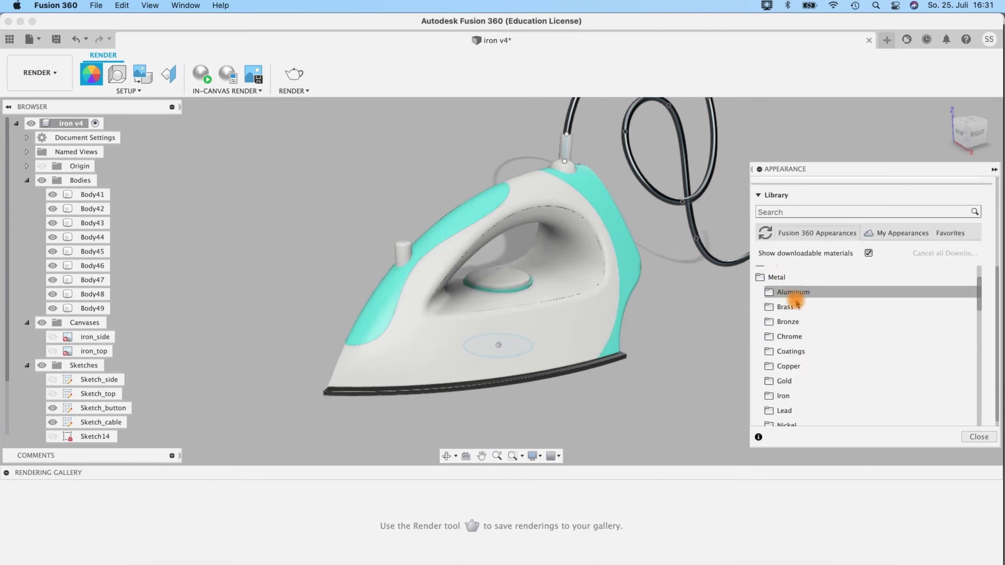
scroll(781, 348, "down", 3)
scroll(871, 343, "down", 3)
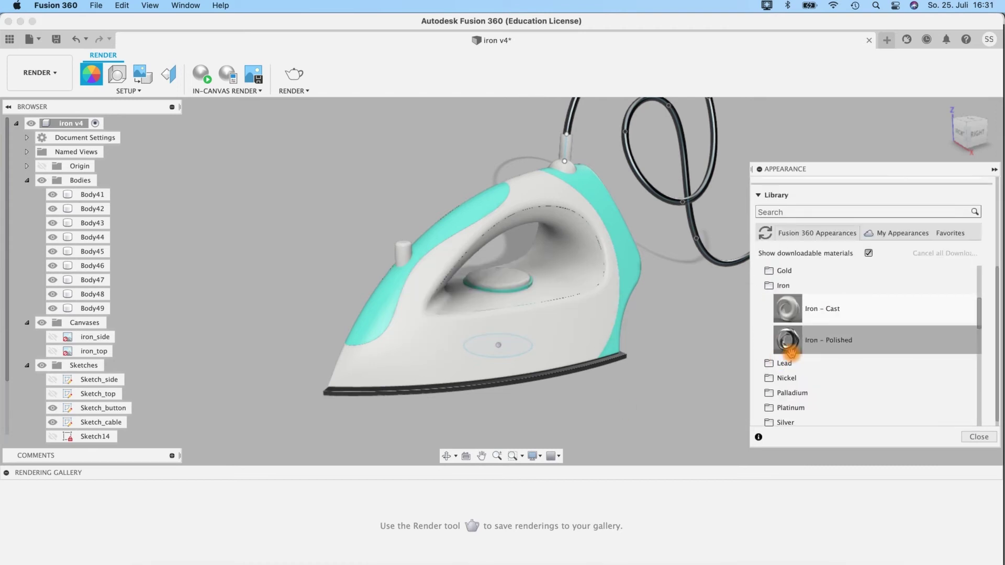
scroll(443, 435, "up", 3)
middle_click_drag(429, 426, 430, 375, "shift")
left_click_drag(788, 309, 416, 367)
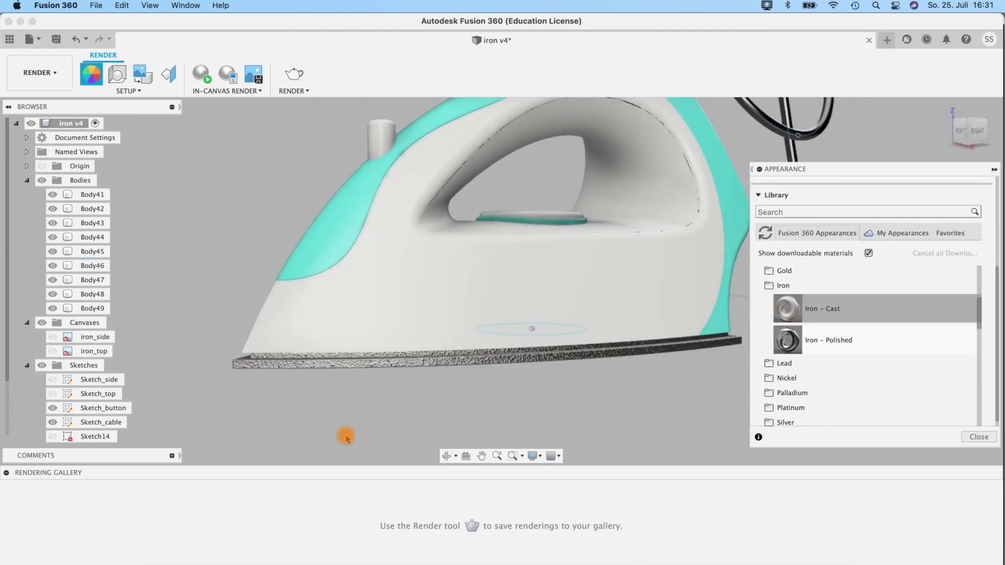
Replace the sole plate's appearance with Aluminum - Bead Blasted.
scroll(784, 366, "up", 5)
left_click(780, 292)
scroll(824, 335, "down", 1)
scroll(825, 337, "down", 2)
left_click_drag(821, 346, 366, 364)
middle_click_drag(671, 401, 704, 335, "shift")
scroll(680, 402, "down", 3)
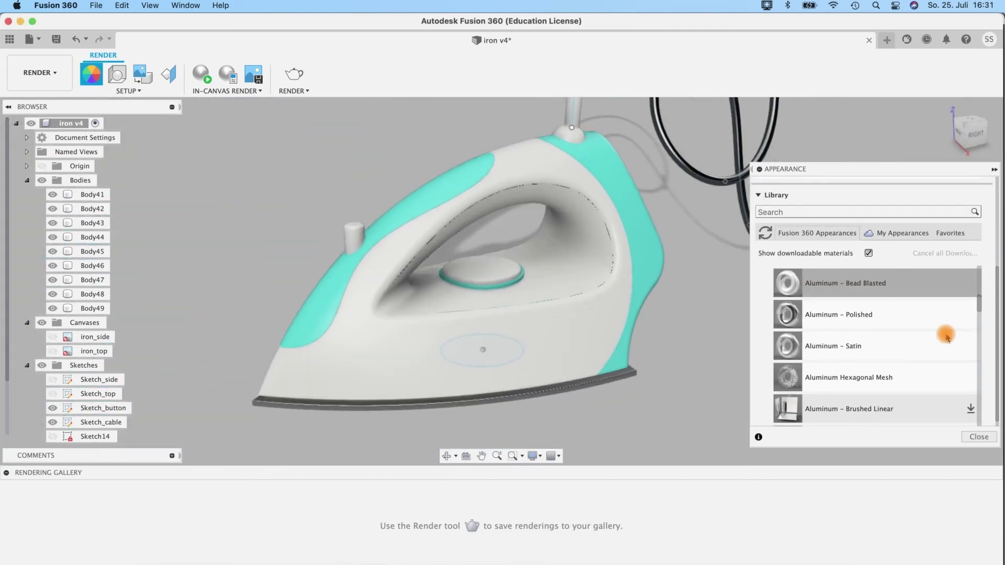
Apply ABS (White) to the cable, keeping the appearances already assigned to the bodies, and hide all sketches.
scroll(774, 244, "up", 5)
left_click_drag(694, 168, 729, 159)
left_click(455, 308)
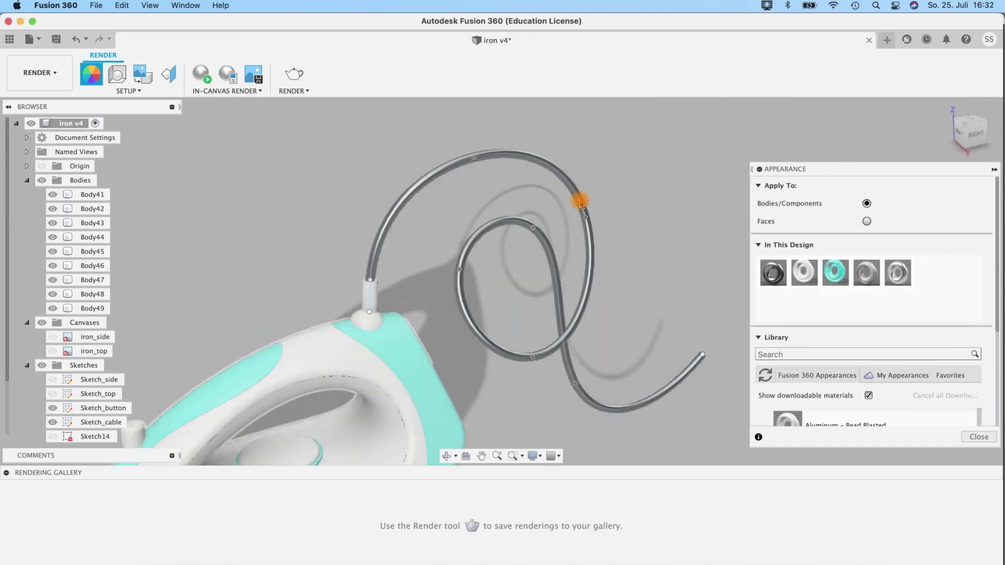
left_click(575, 199)
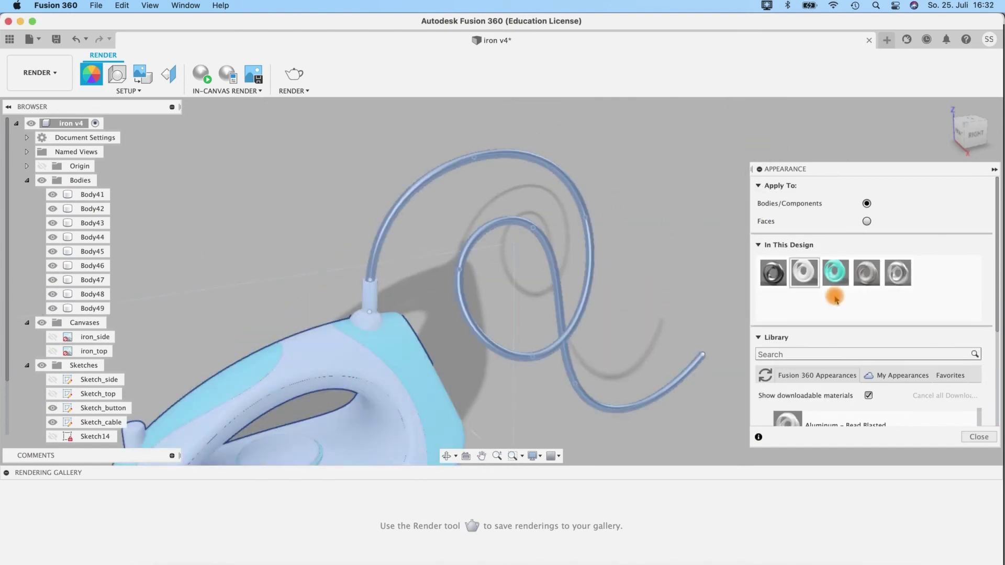
left_click_drag(597, 241, 596, 242)
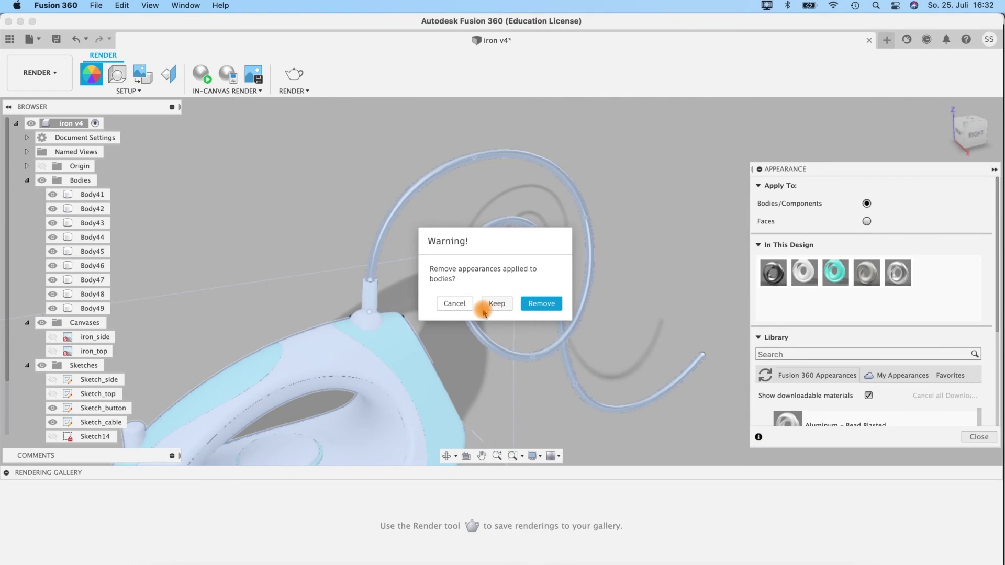
left_click(495, 305)
left_click_drag(804, 272, 374, 238)
Apply the Fabric (White) appearance to the cable.
scroll(815, 337, "down", 3)
scroll(815, 337, "down", 10)
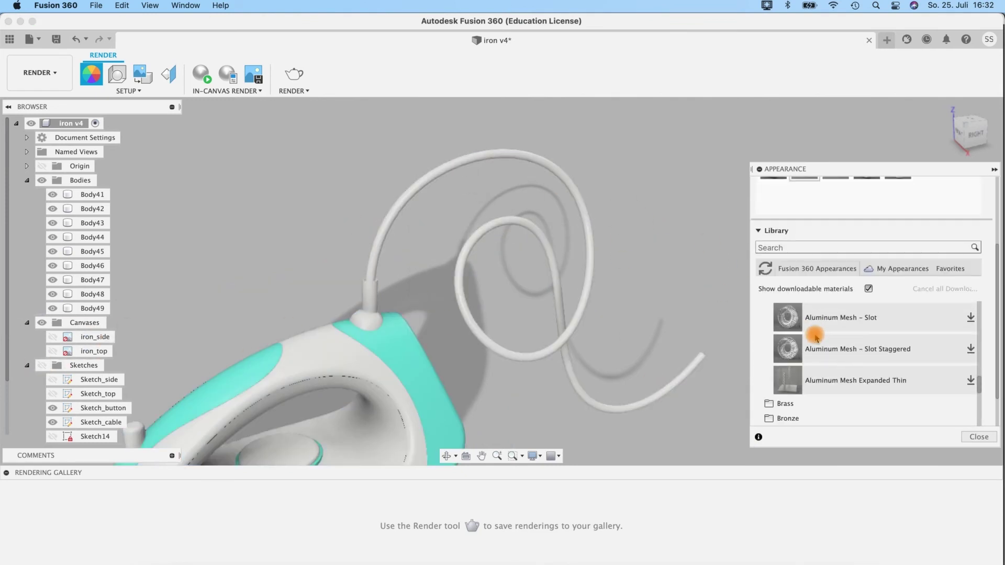
left_click_drag(978, 407, 970, 264)
left_click(780, 265)
left_click_drag(778, 351, 539, 163)
scroll(637, 262, "up", 5)
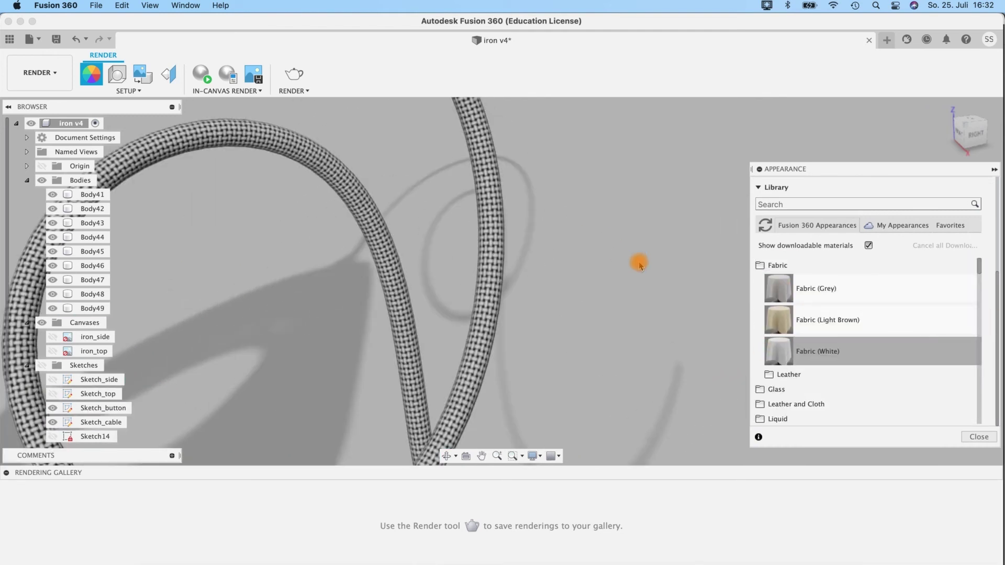
Start an in-canvas render of the complete iron with its cable and reframe it closer on the iron.
scroll(637, 262, "down", 7)
middle_click_drag(408, 298, 446, 210)
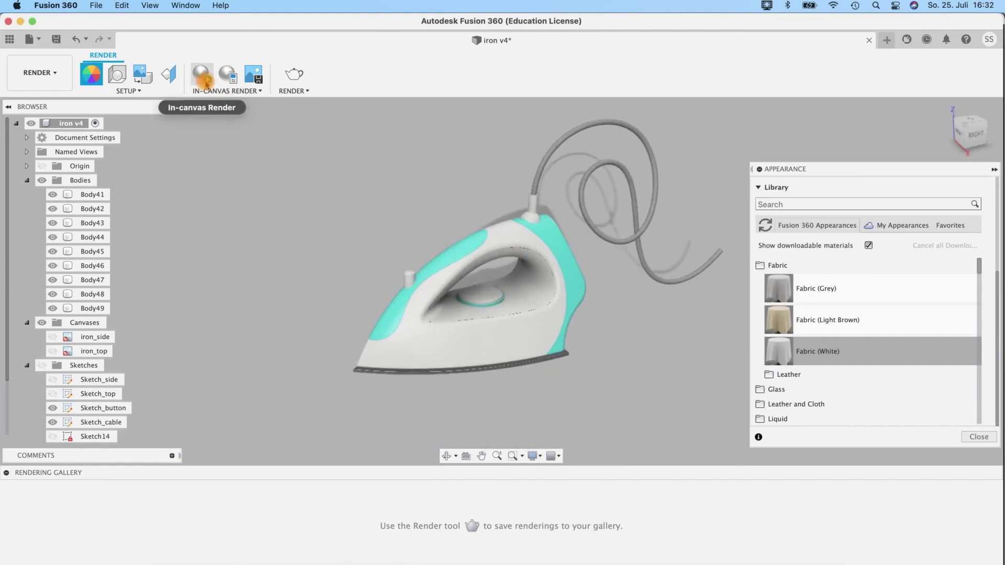
key("ctrl+r")
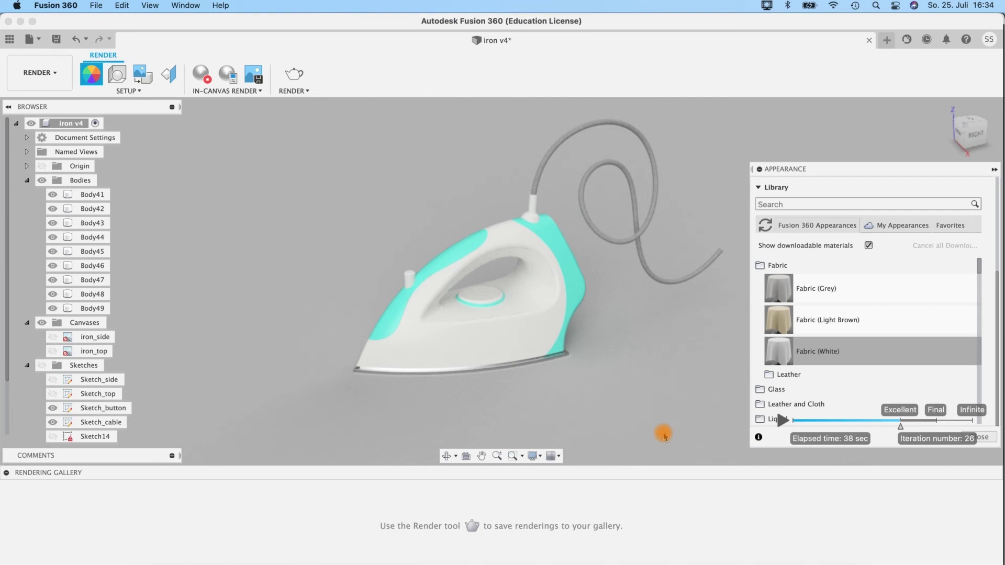
scroll(591, 334, "up", 3)
middle_click_drag(607, 408, 608, 333, "shift")
middle_click_drag(607, 333, 648, 316)
scroll(648, 314, "up", 3)
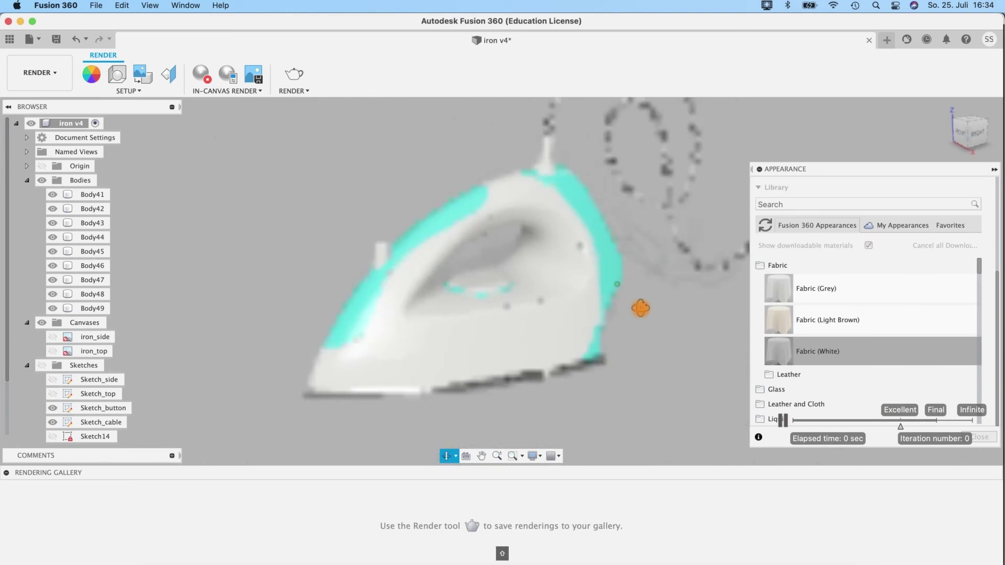
Set the scene's lighting environment to Photobooth.
left_click(116, 74)
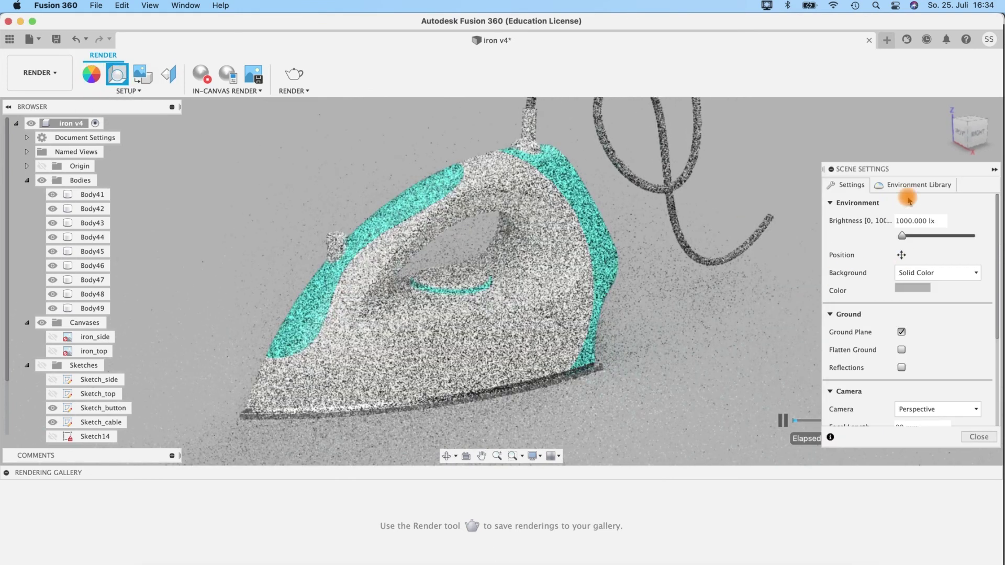
left_click(914, 185)
scroll(852, 309, "down", 2)
left_click_drag(852, 307, 856, 235)
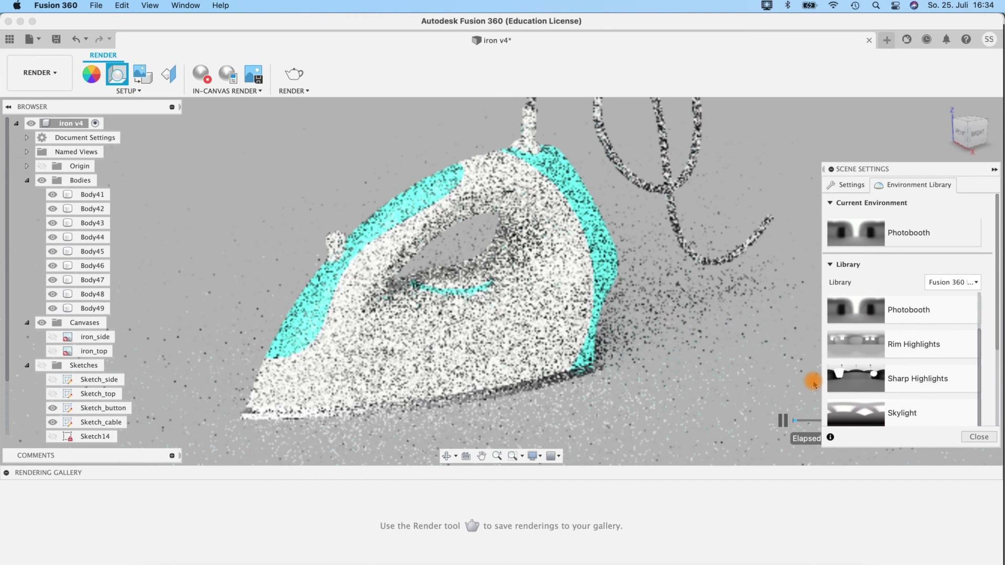
Set the scene's solid background colour to white (255, 255, 255) and turn on ground reflections.
left_click(848, 184)
left_click(908, 287)
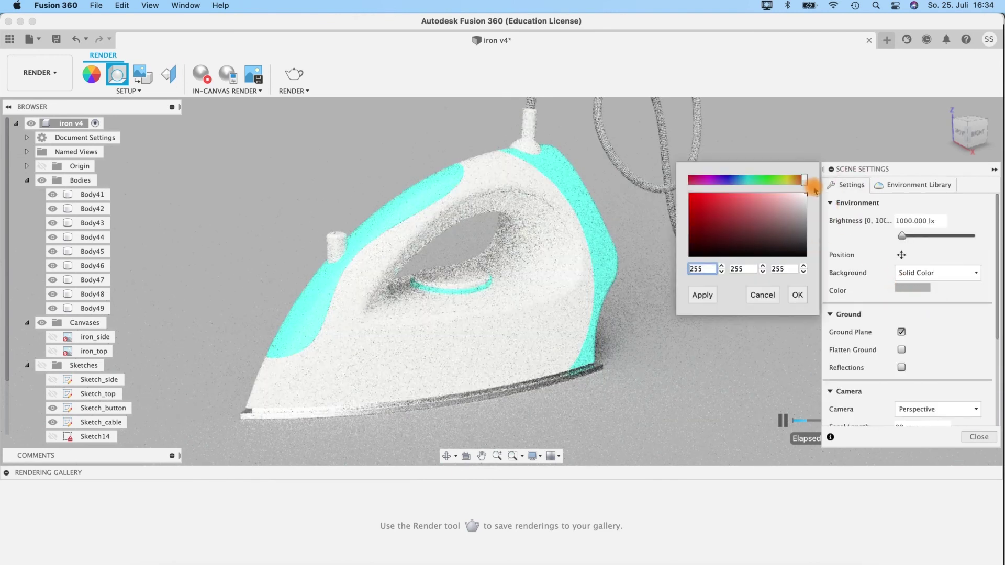
left_click(797, 294)
left_click(901, 367)
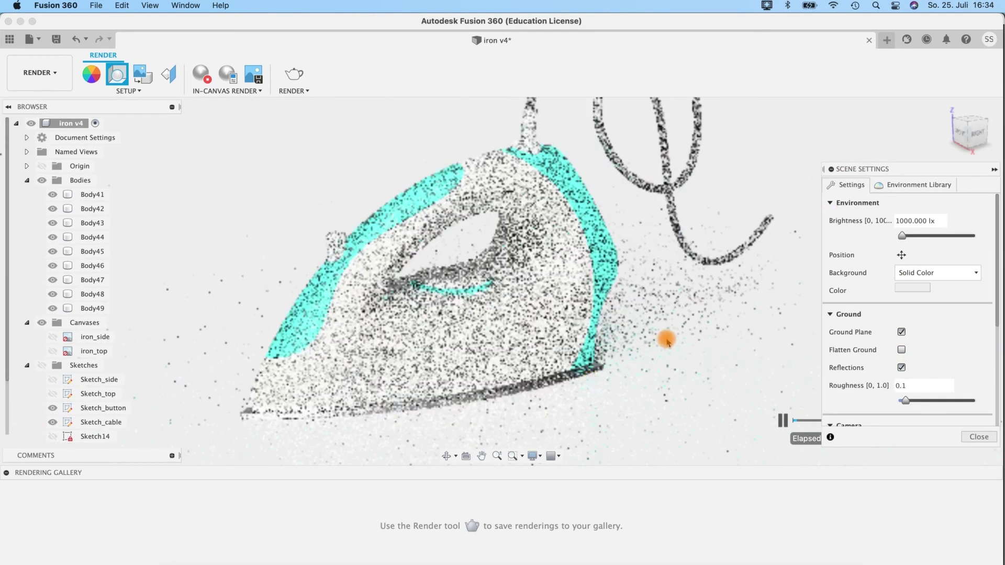
middle_click_drag(669, 304, 759, 277)
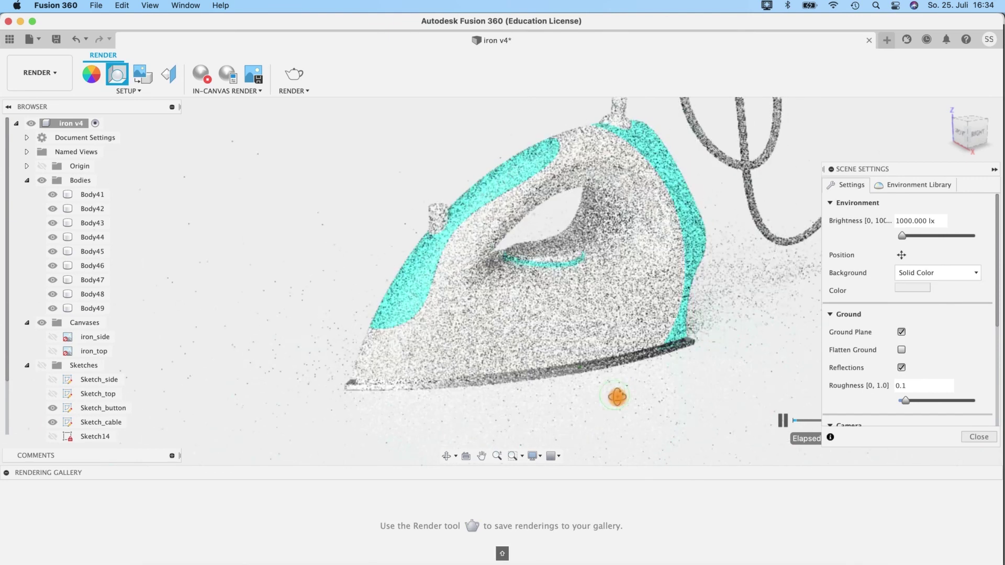
middle_click_drag(617, 399, 687, 262, "shift")
middle_click_drag(727, 301, 778, 457, "shift")
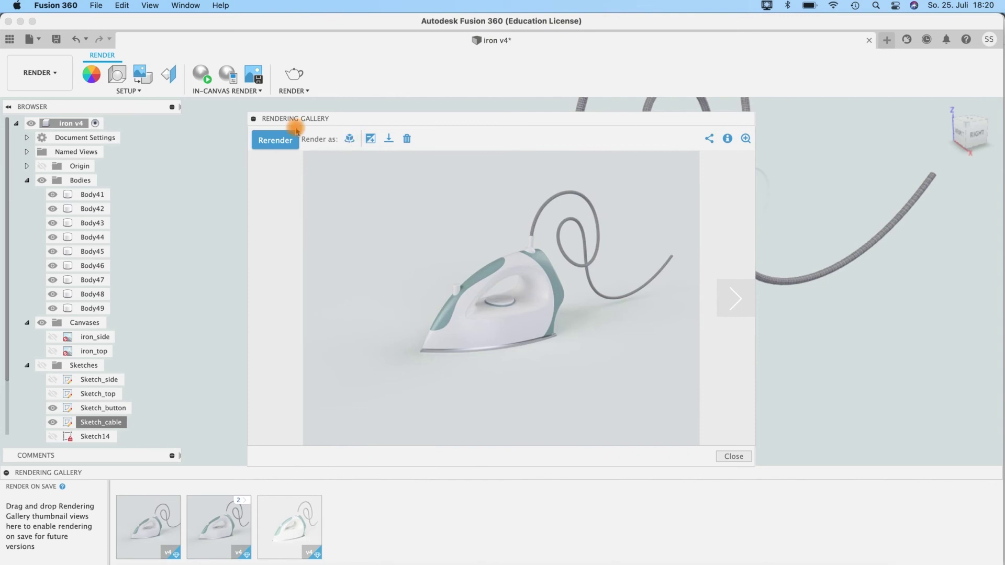
Collapse the finished rendering and examine the scene's environment, background and ground settings.
left_click(254, 120)
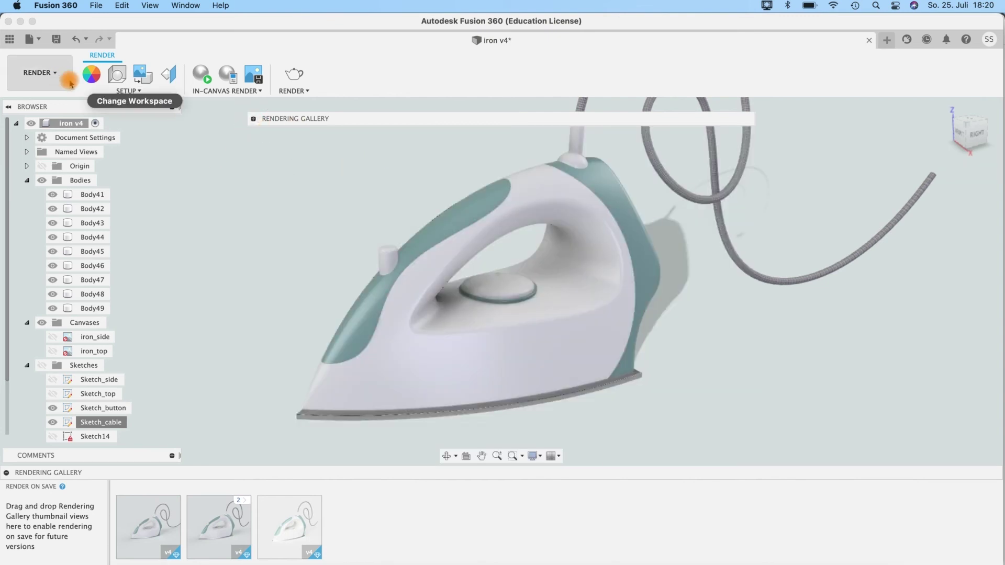
left_click(116, 76)
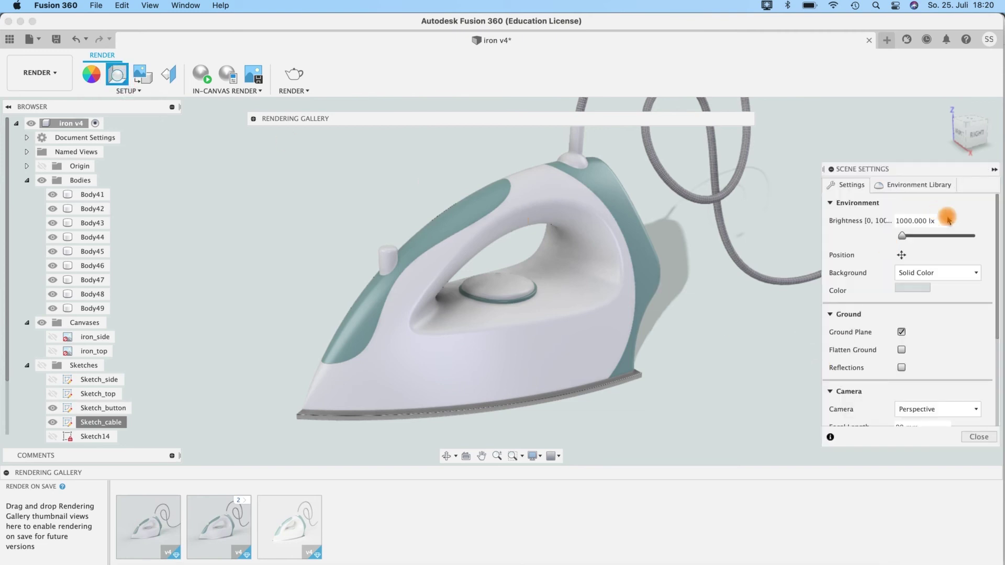
left_click(912, 185)
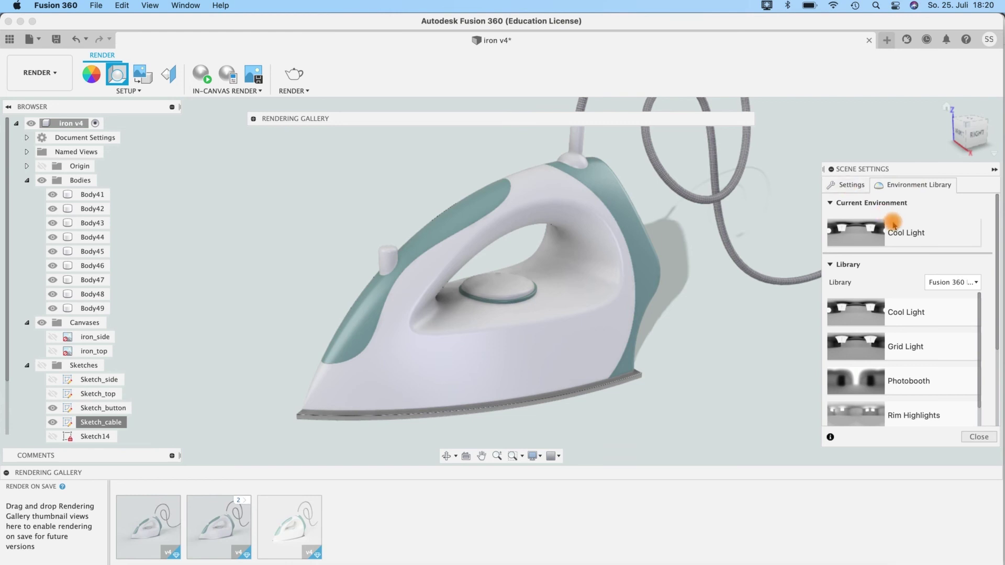
left_click(849, 185)
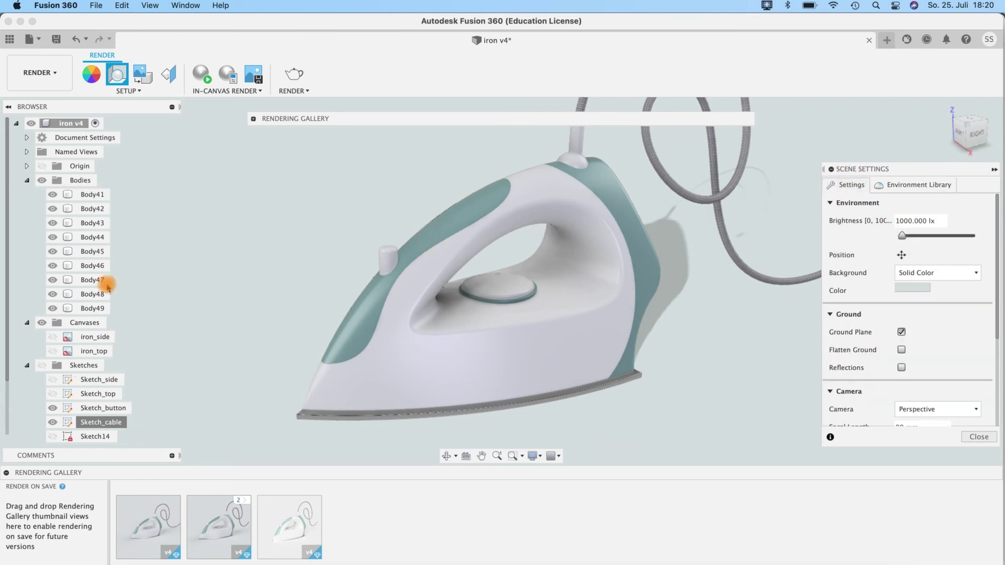
left_click(467, 339)
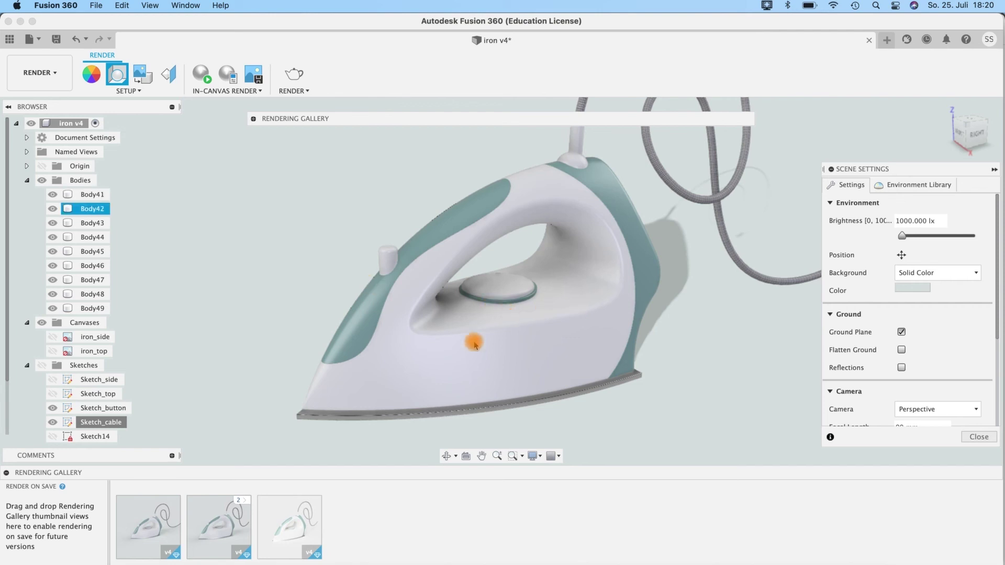
key("Escape")
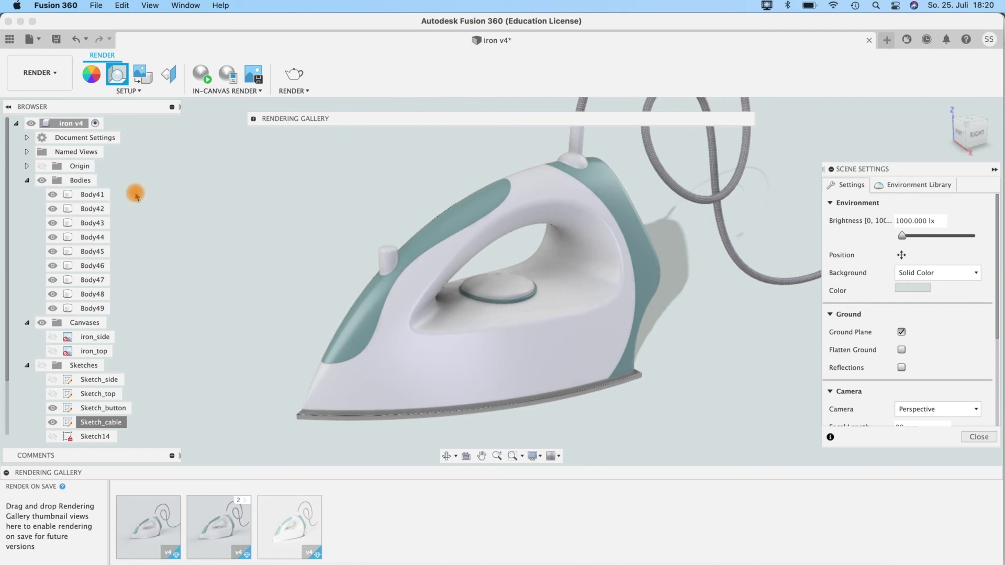
Switch to the Design workspace, identify the fillet faces around the iron's handle opening, and open that fillet feature for editing.
left_click(42, 77)
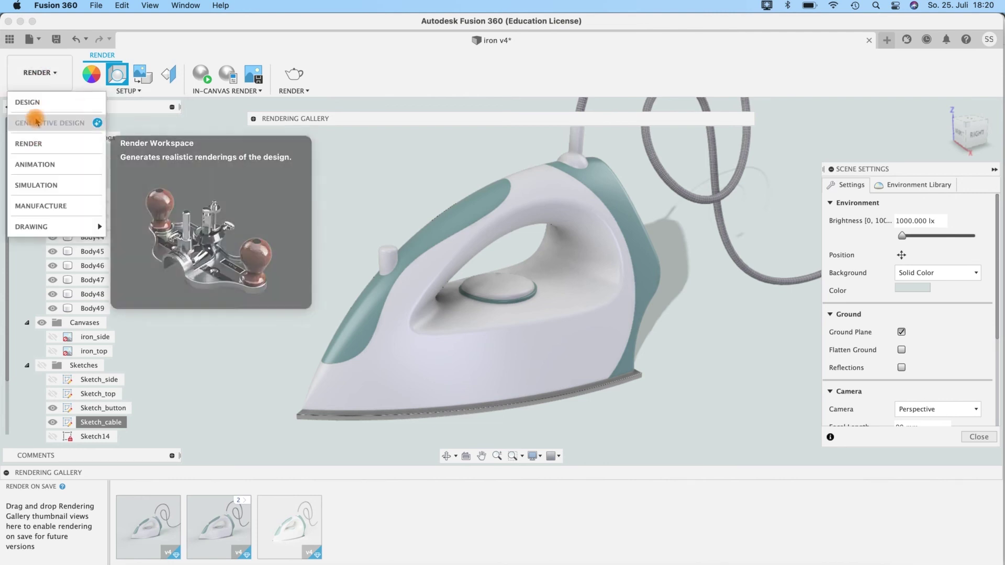
left_click(289, 284)
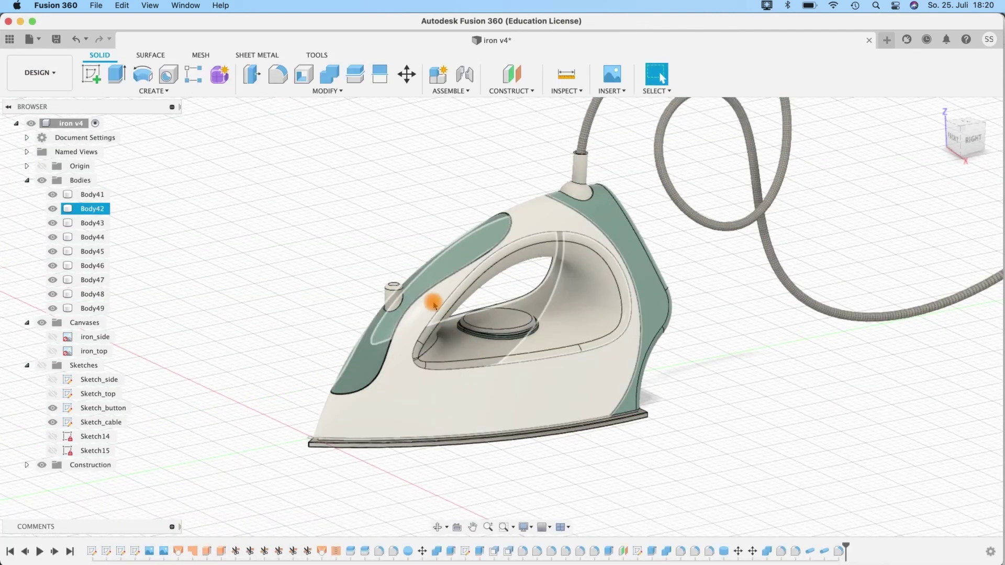
left_click(453, 305)
left_click(394, 550)
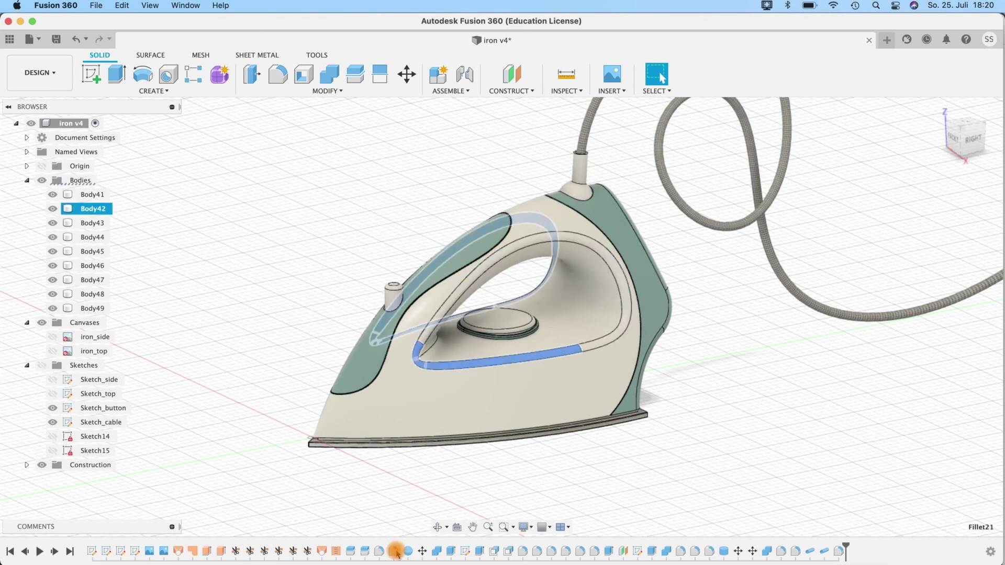
left_click(597, 345)
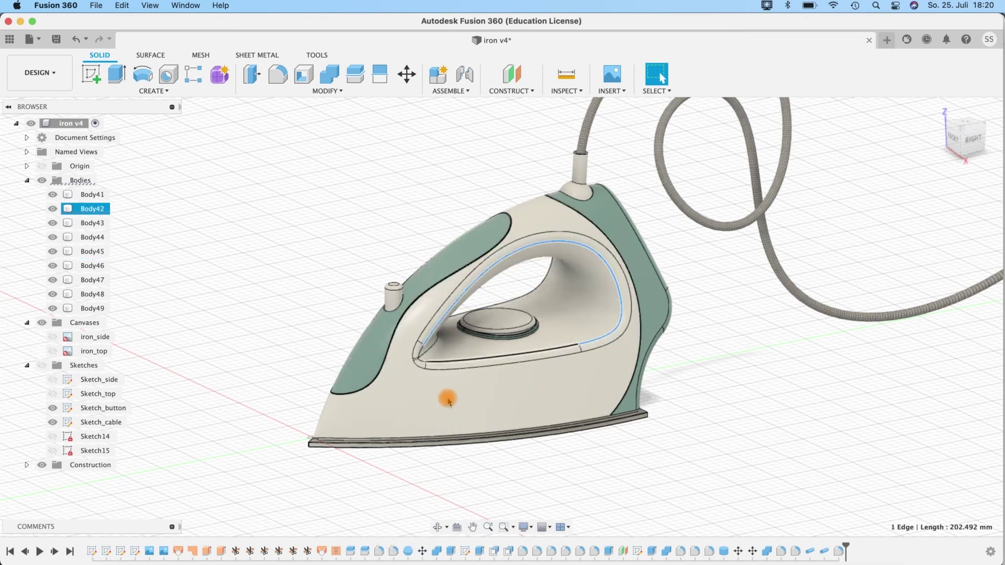
left_click(445, 368)
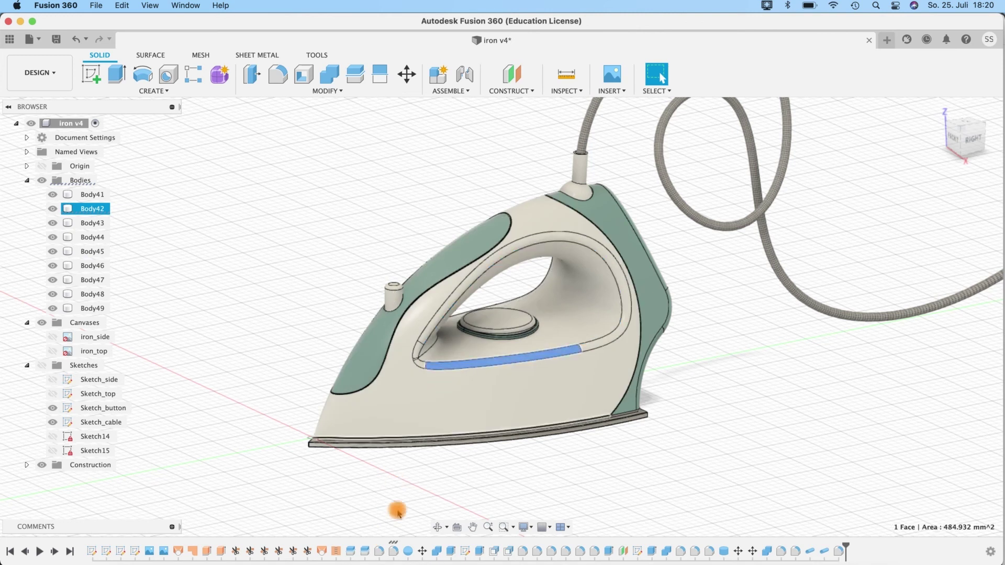
right_click(392, 551)
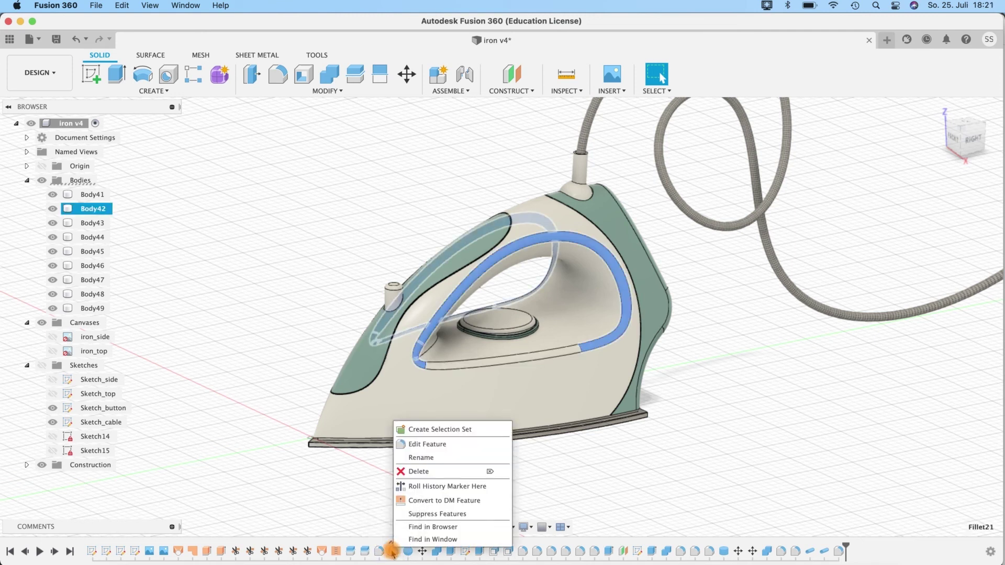
left_click(439, 444)
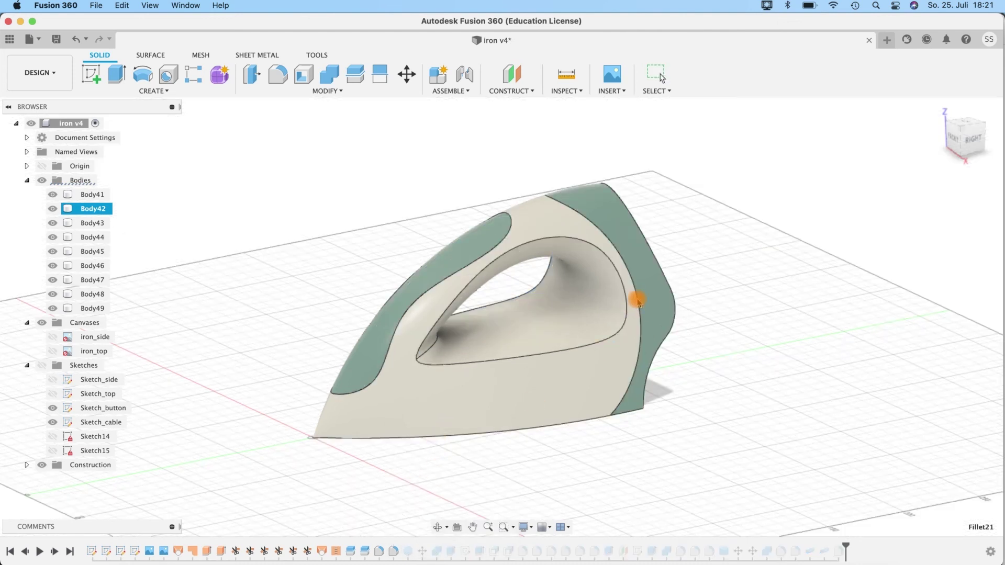
Try Tangent (G1) continuity on the handle opening's fillet and check the faces along its edge.
left_click(949, 214)
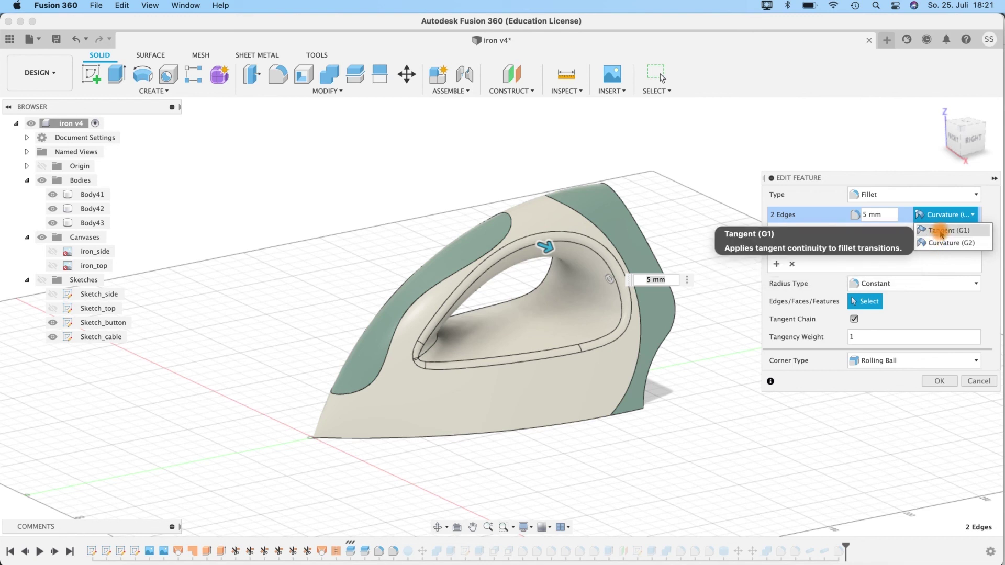
left_click(940, 234)
left_click(438, 370)
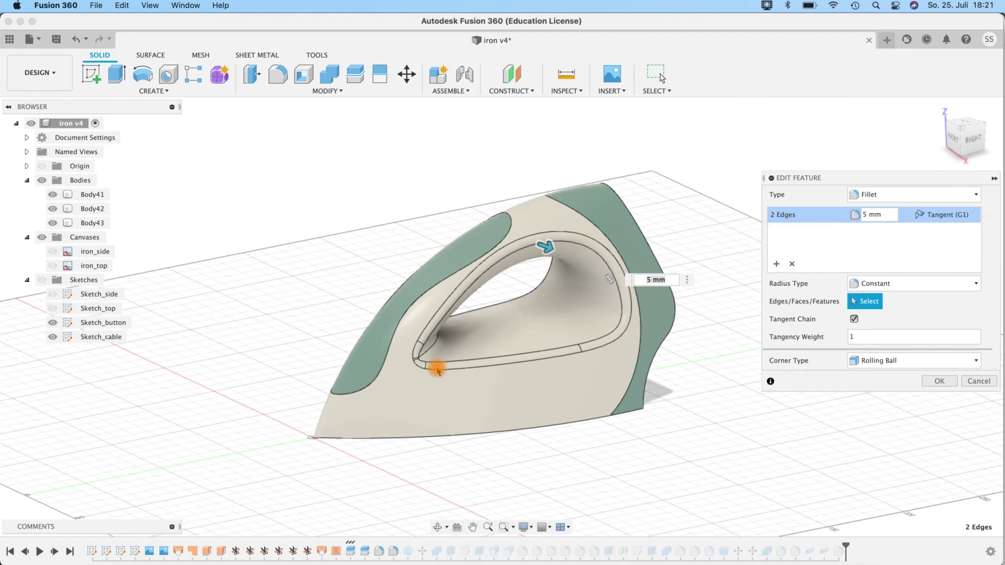
left_click(595, 345)
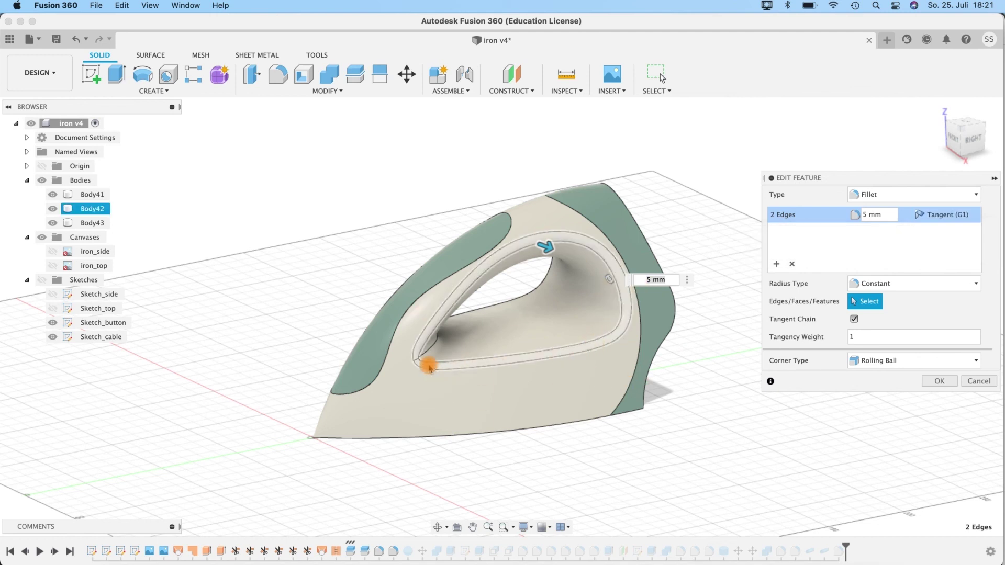
Set the handle opening fillet's continuity to Curvature (G2) and apply the feature edit.
left_click(953, 215)
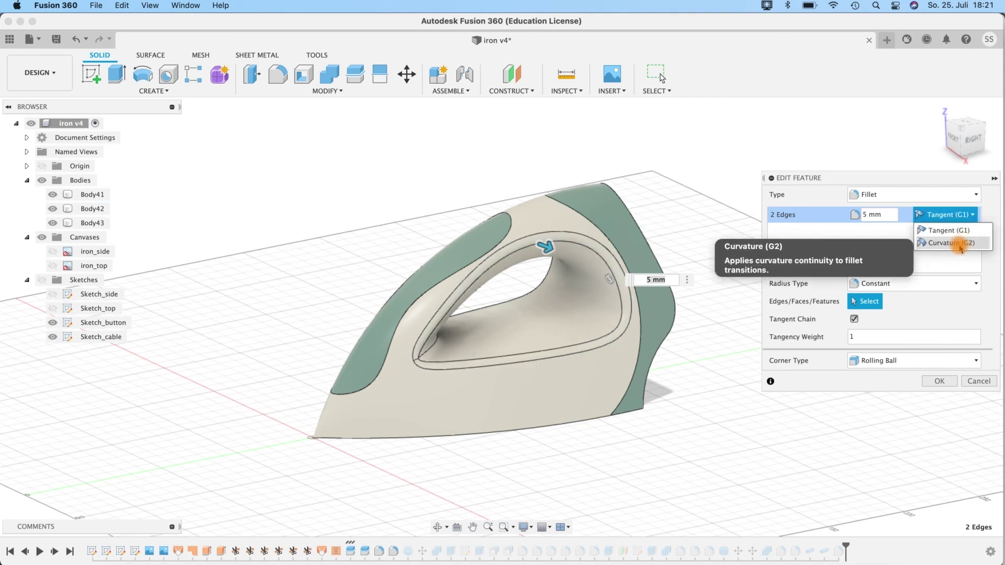
left_click(960, 244)
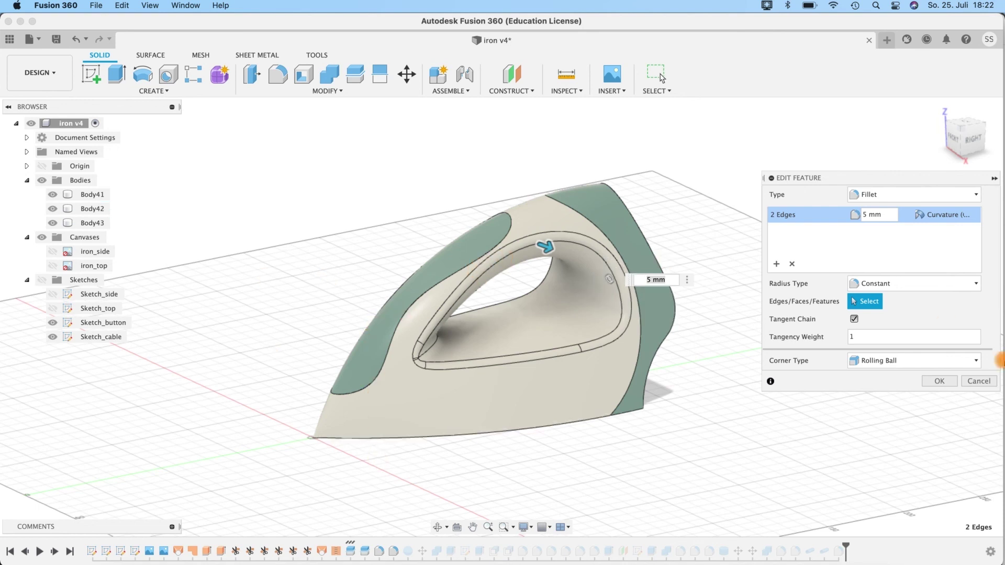
left_click(937, 383)
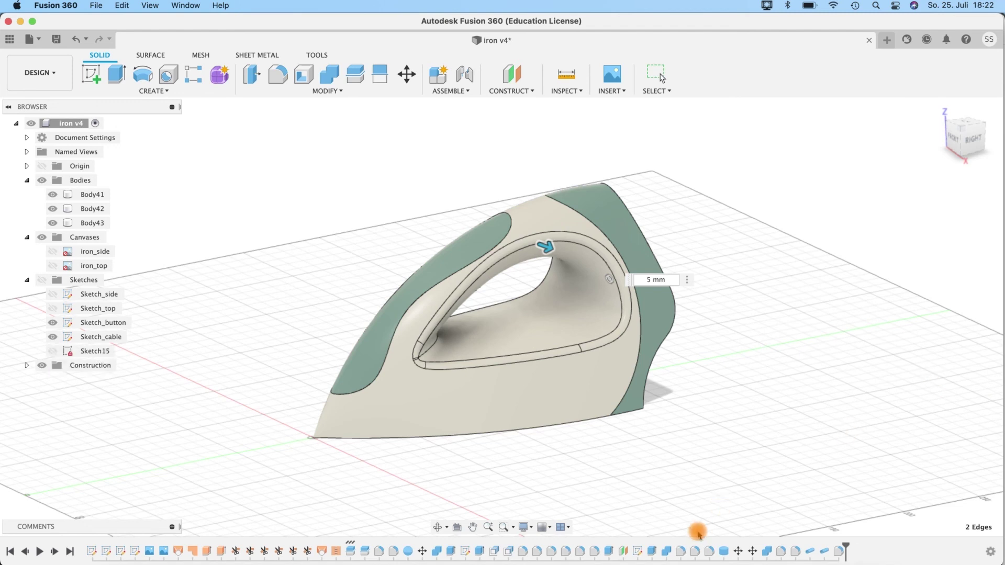